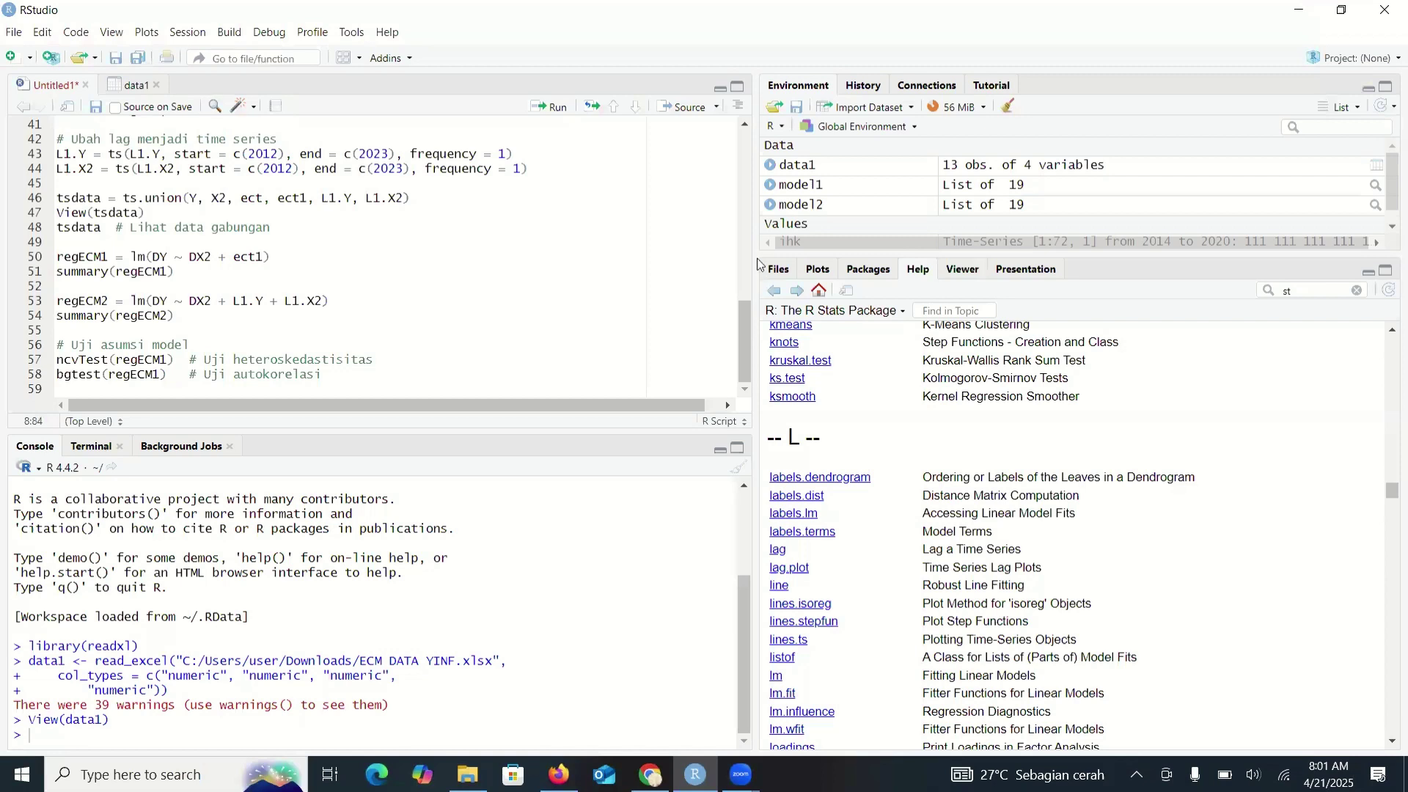
pyautogui.scroll(10, 750, 135)
pyautogui.scroll(3, 750, 140)
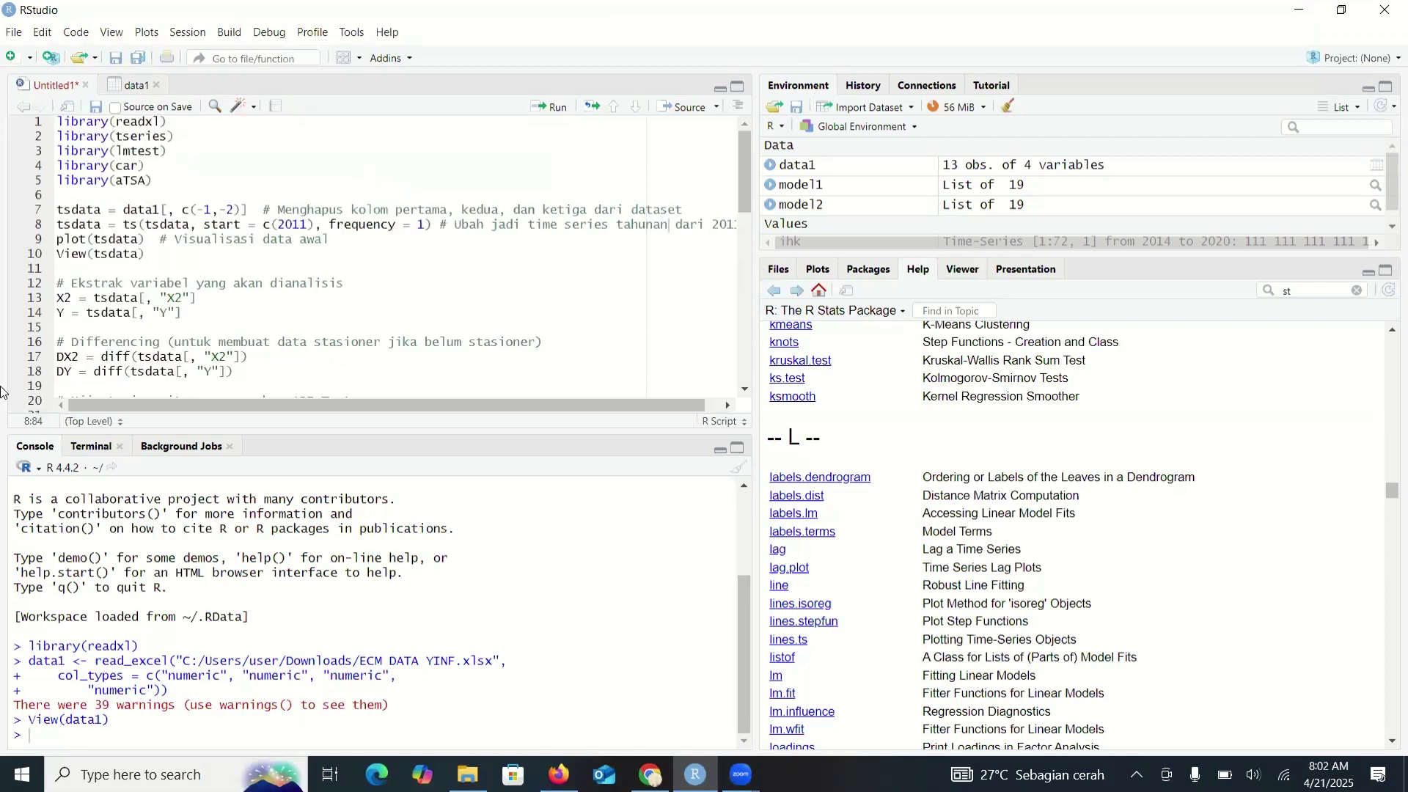
pyautogui.click(14, 35)
pyautogui.moveTo(281, 339)
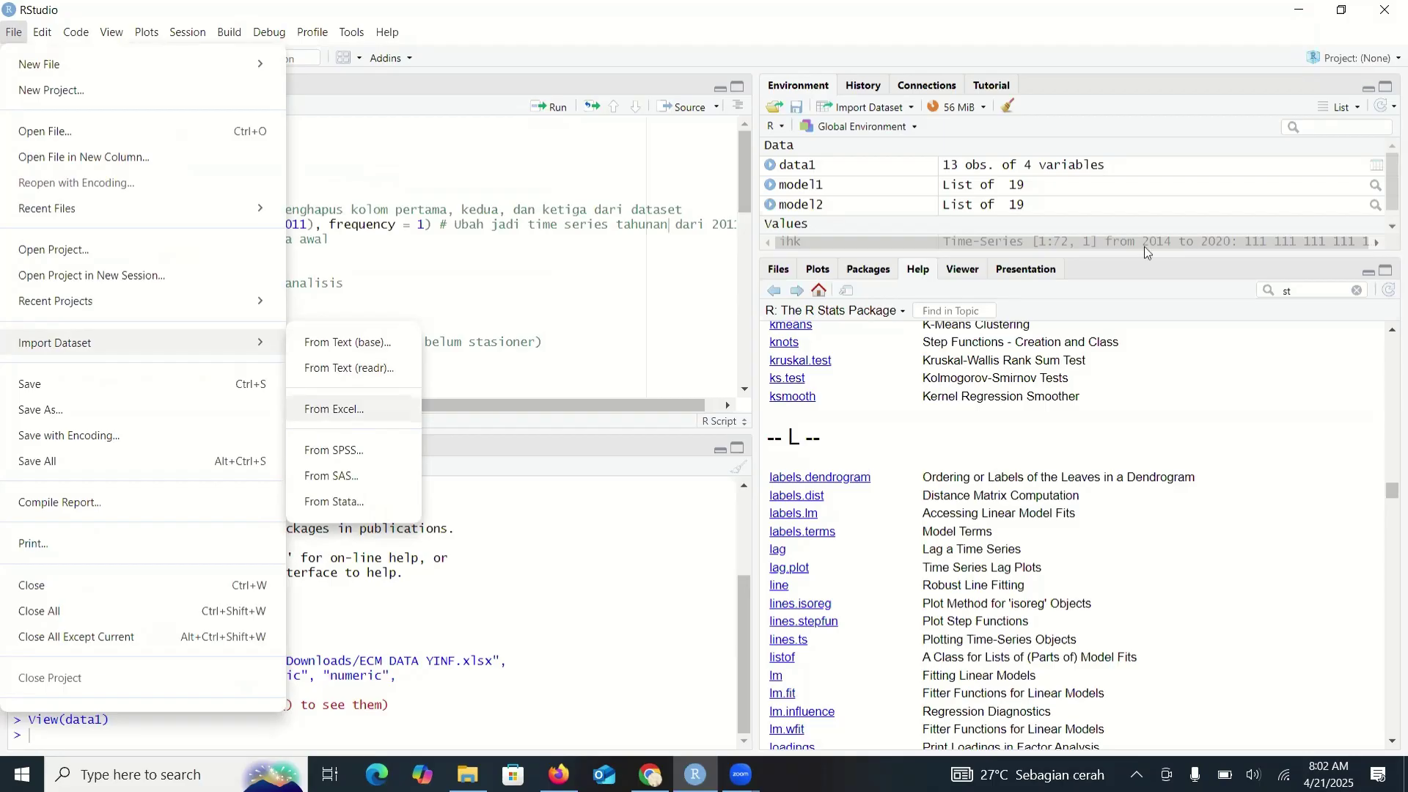
pyautogui.press('Return')
pyautogui.click(1249, 166)
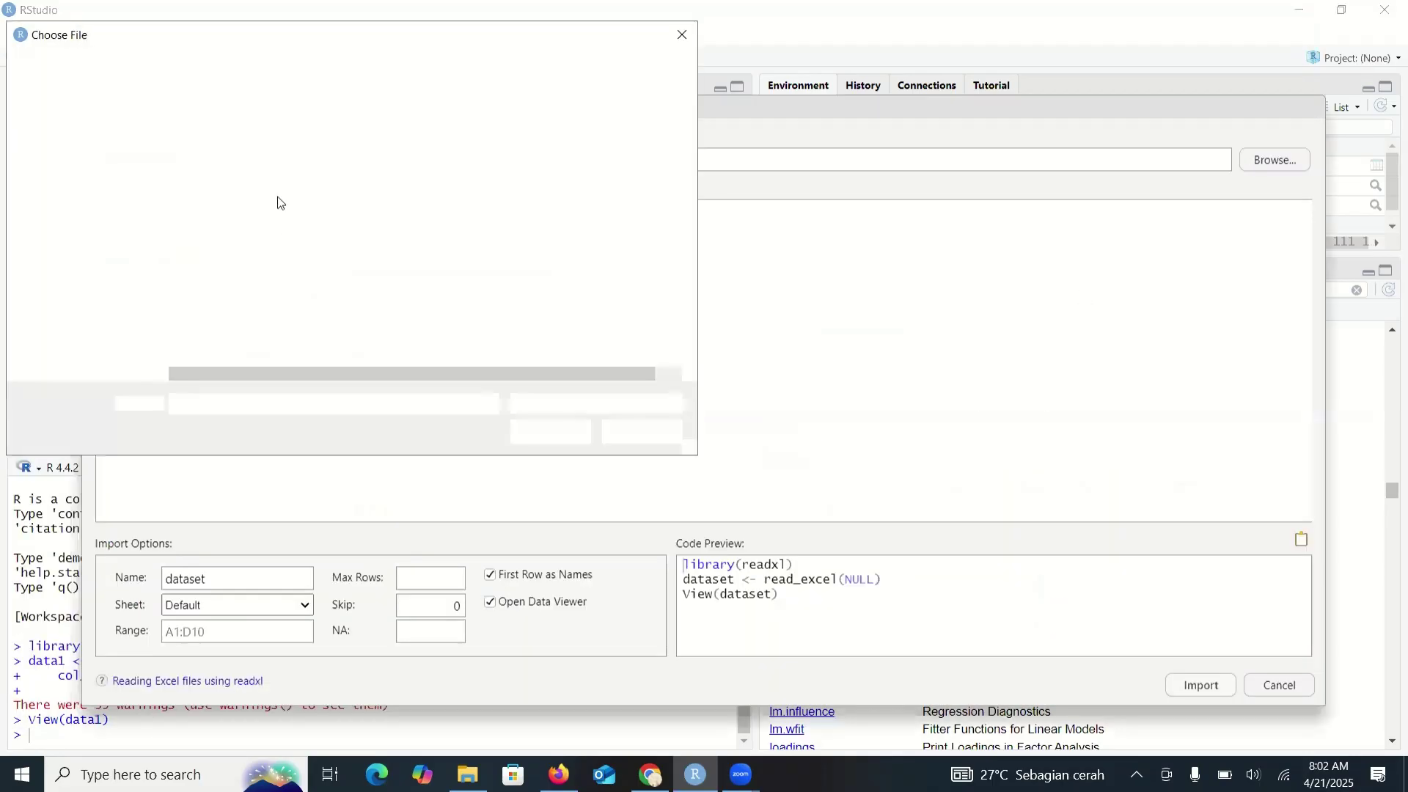
pyautogui.click(662, 434)
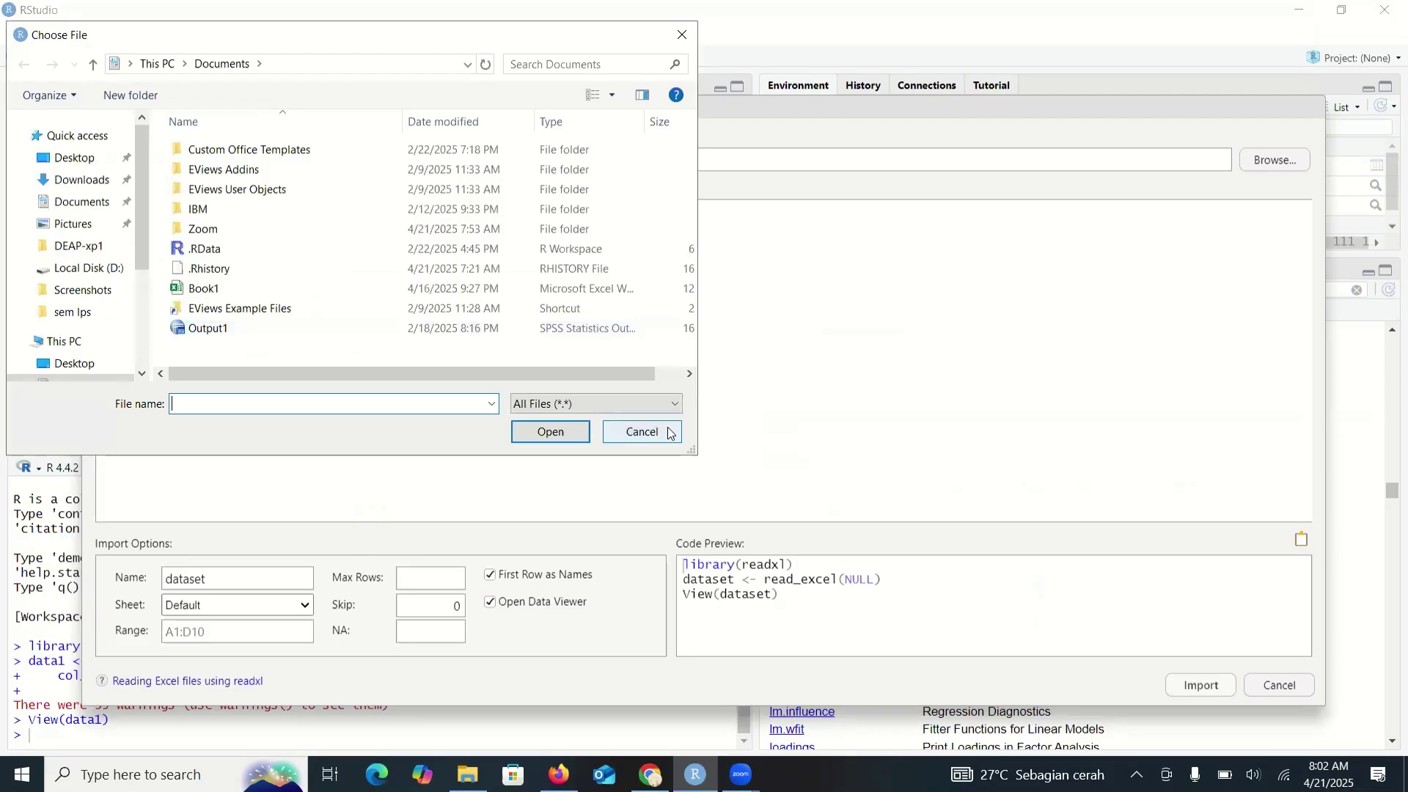
pyautogui.click(1278, 688)
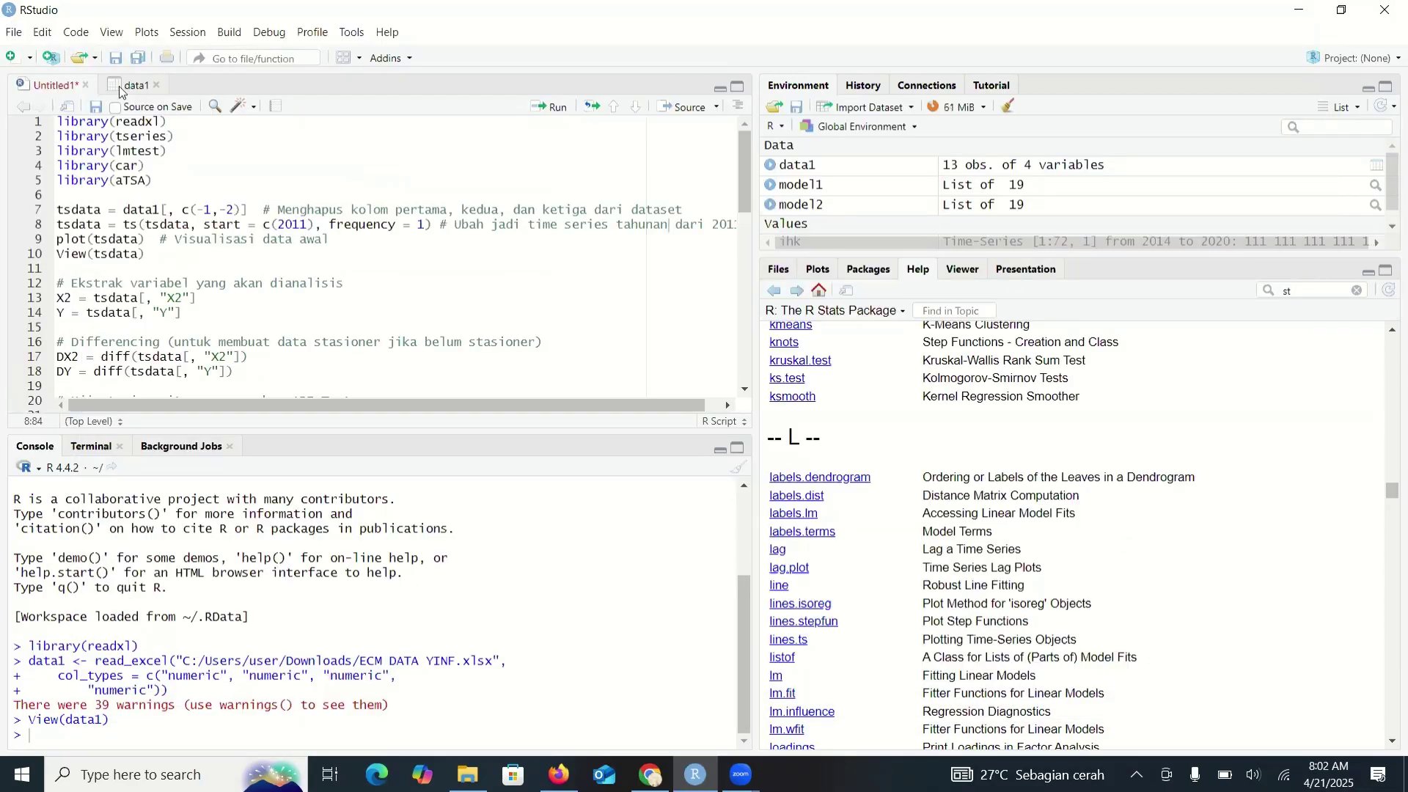
# Step: Run the library lines at the start of the script to load readxl, tseries, lmtest, car and aTSA
pyautogui.click(123, 86)
pyautogui.click(53, 84)
pyautogui.click(873, 269)
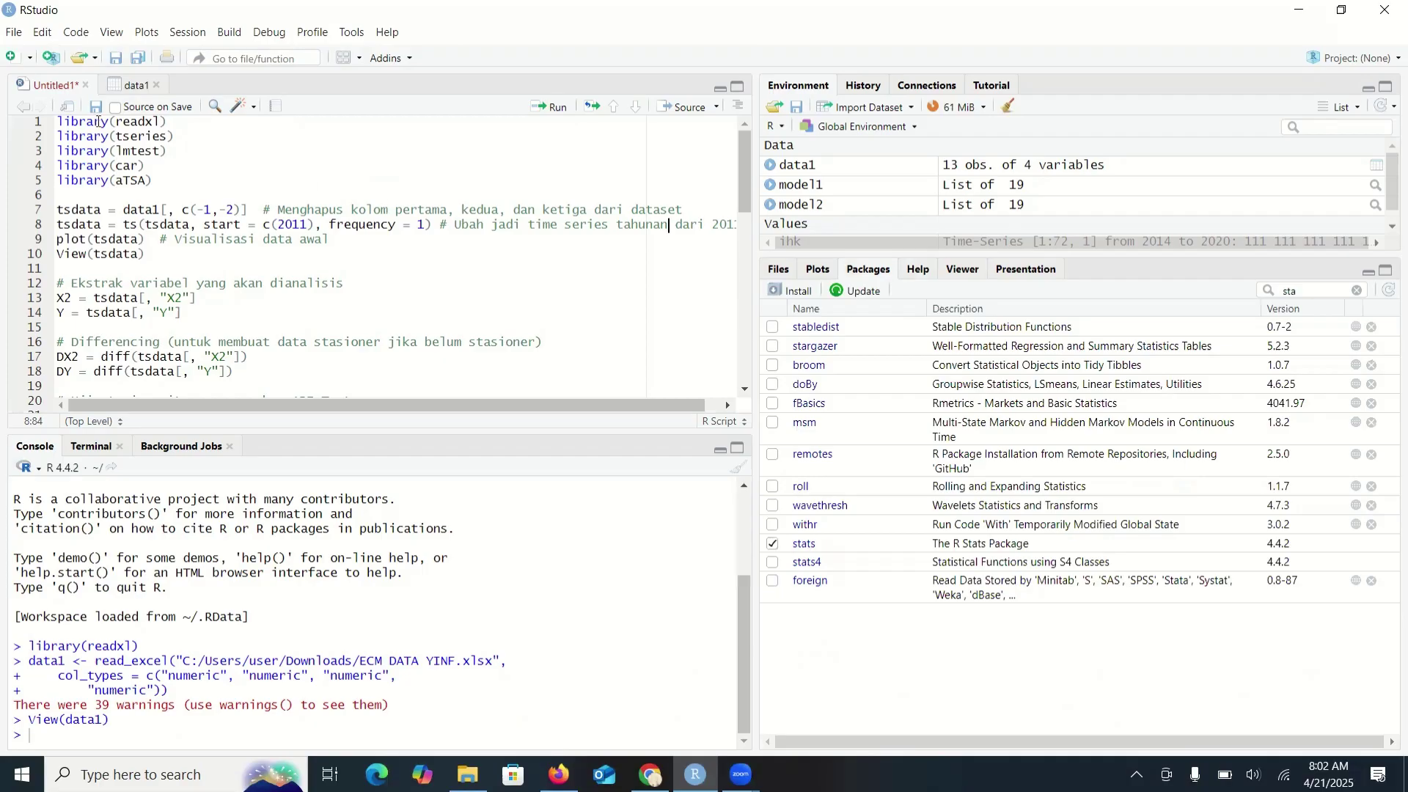
pyautogui.moveTo(59, 121); pyautogui.dragTo(169, 181)
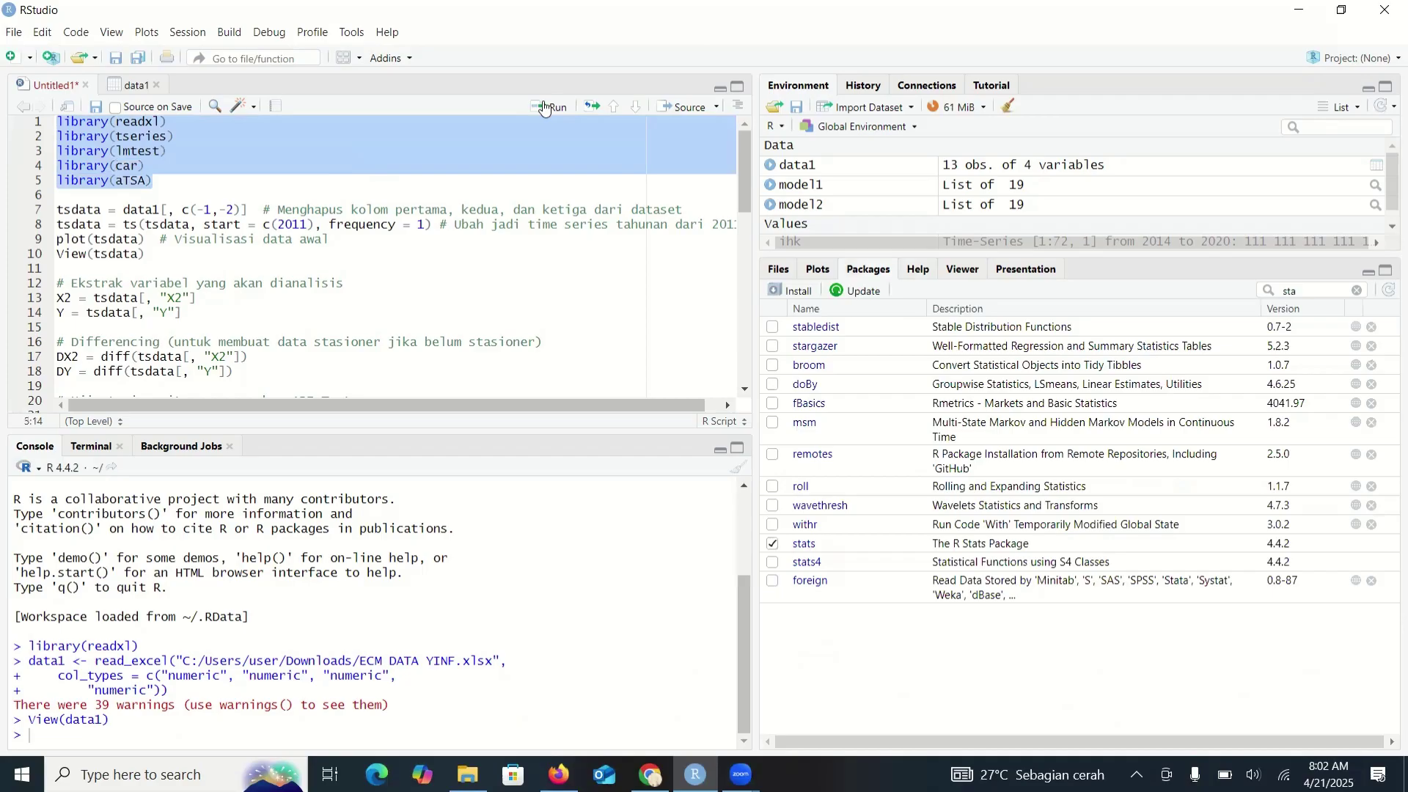
pyautogui.click(545, 108)
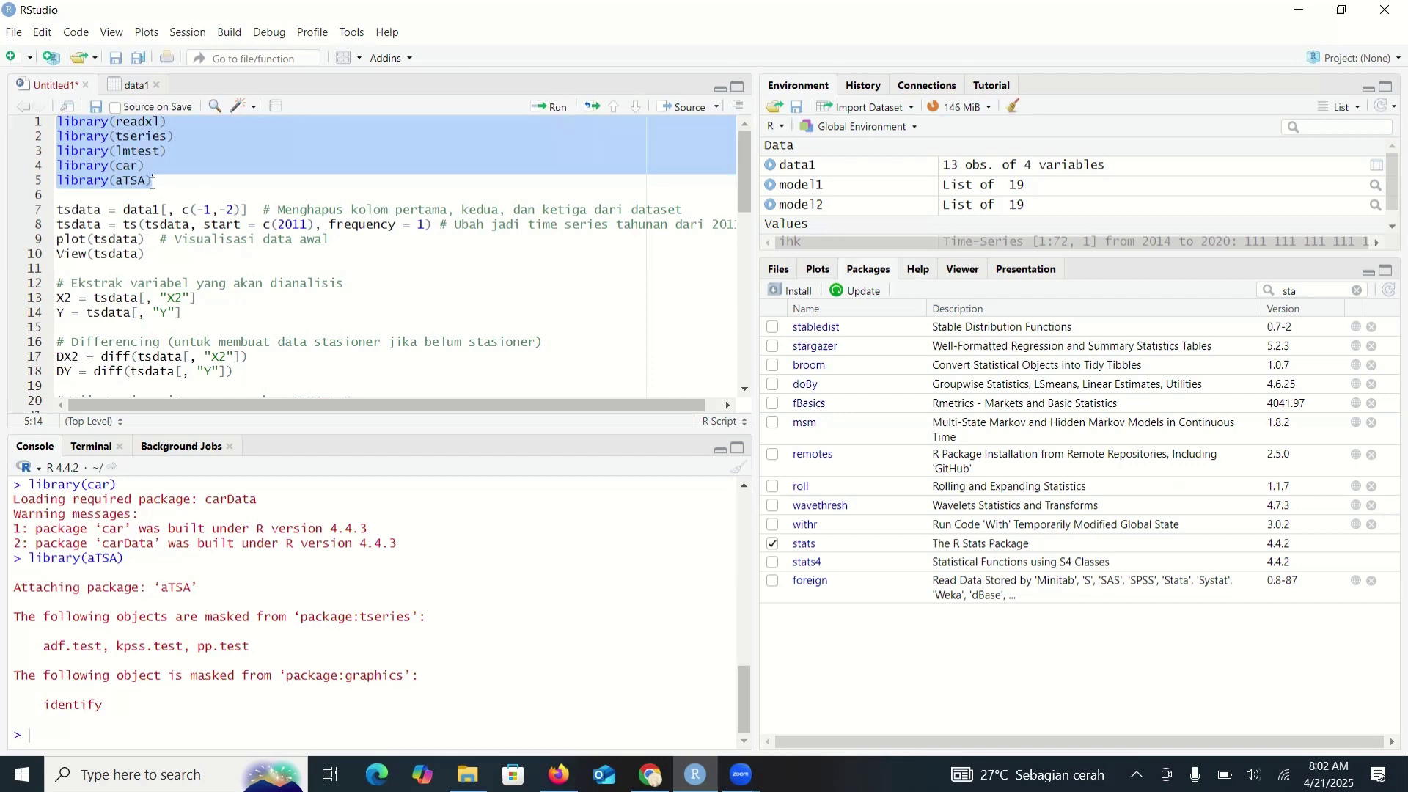
pyautogui.click(640, 178)
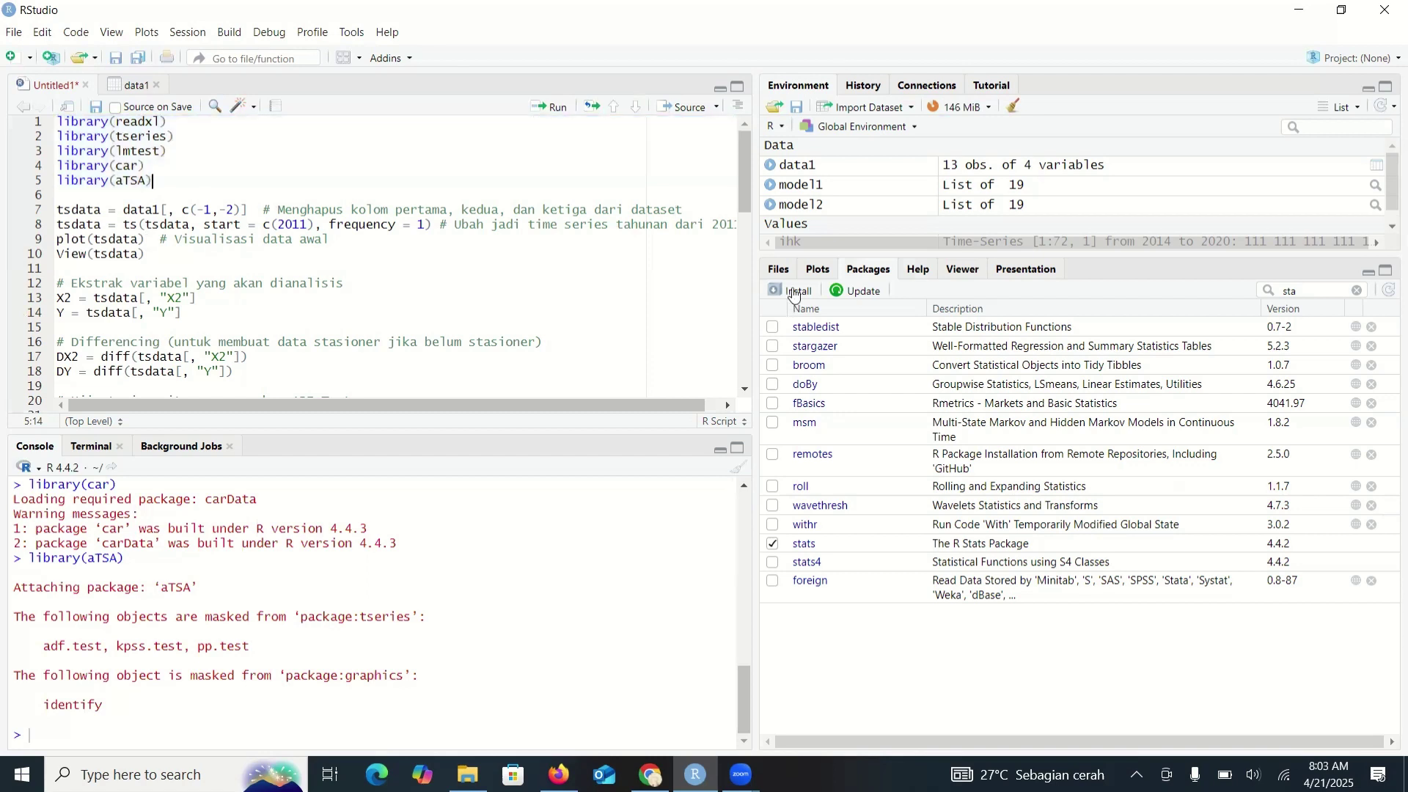
pyautogui.click(794, 292)
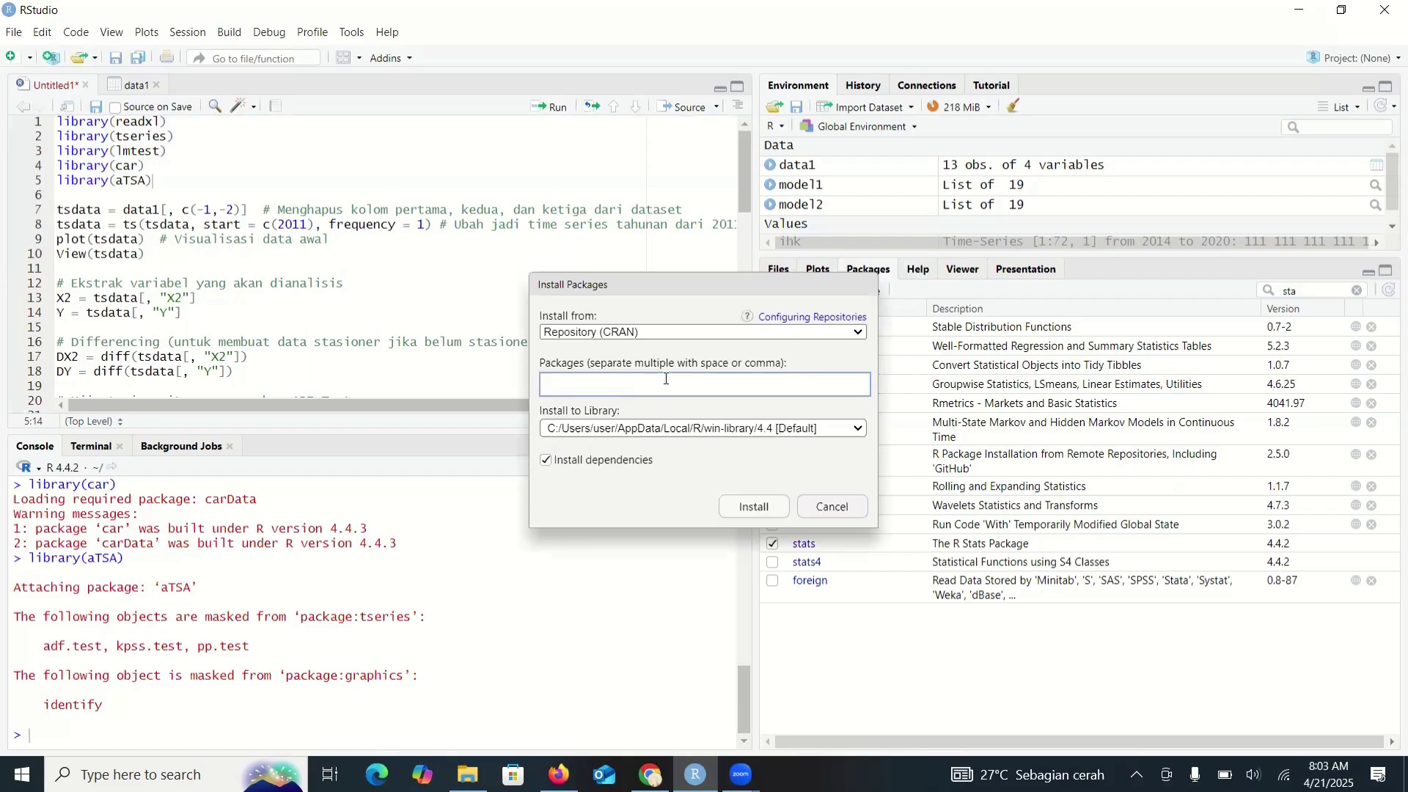
pyautogui.write('car')
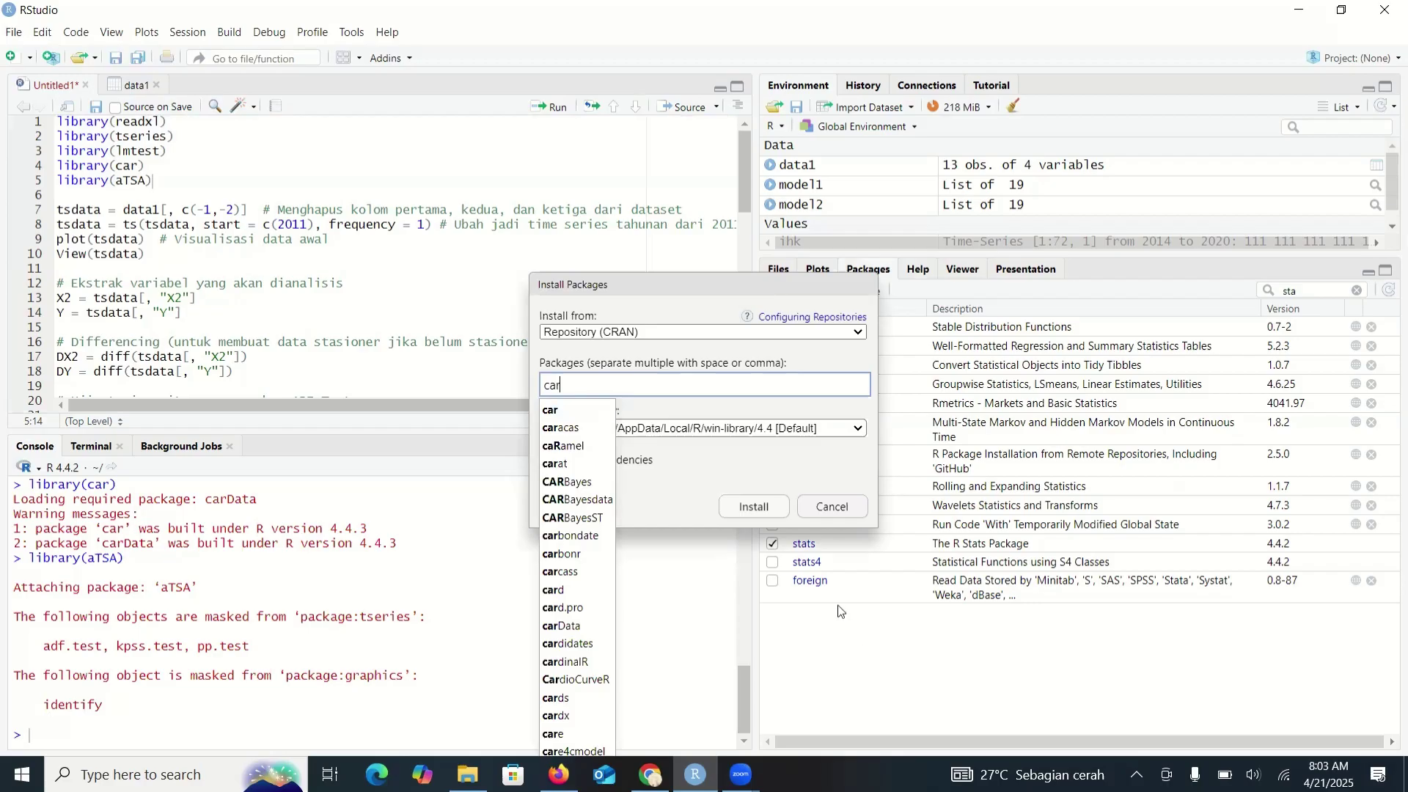
pyautogui.click(831, 511)
pyautogui.click(823, 511)
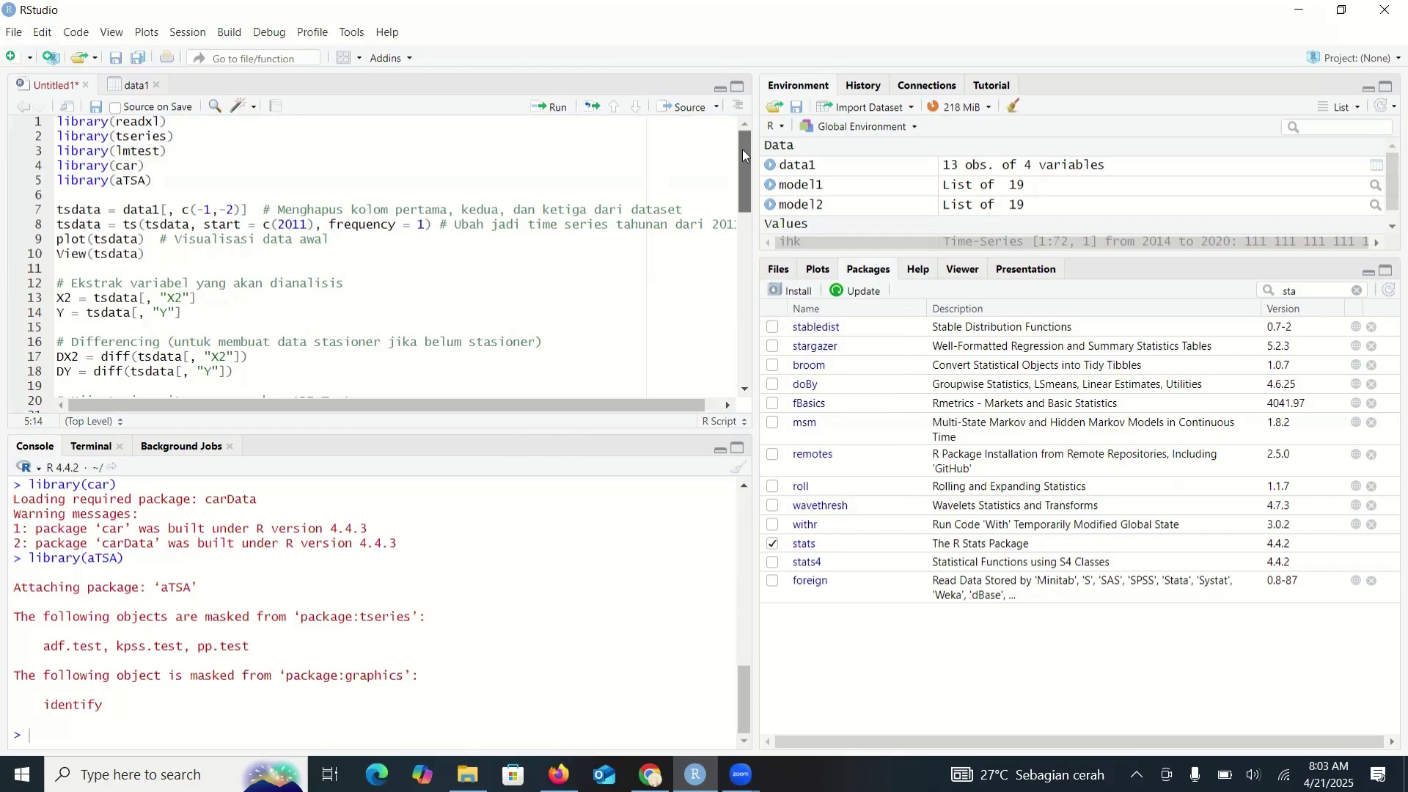
# Step: Examine the data1 table and the year, X1, X2 and Y columns of the ECM DATA YINF workbook in Excel
pyautogui.scroll(-1, 410, 120)
pyautogui.click(126, 84)
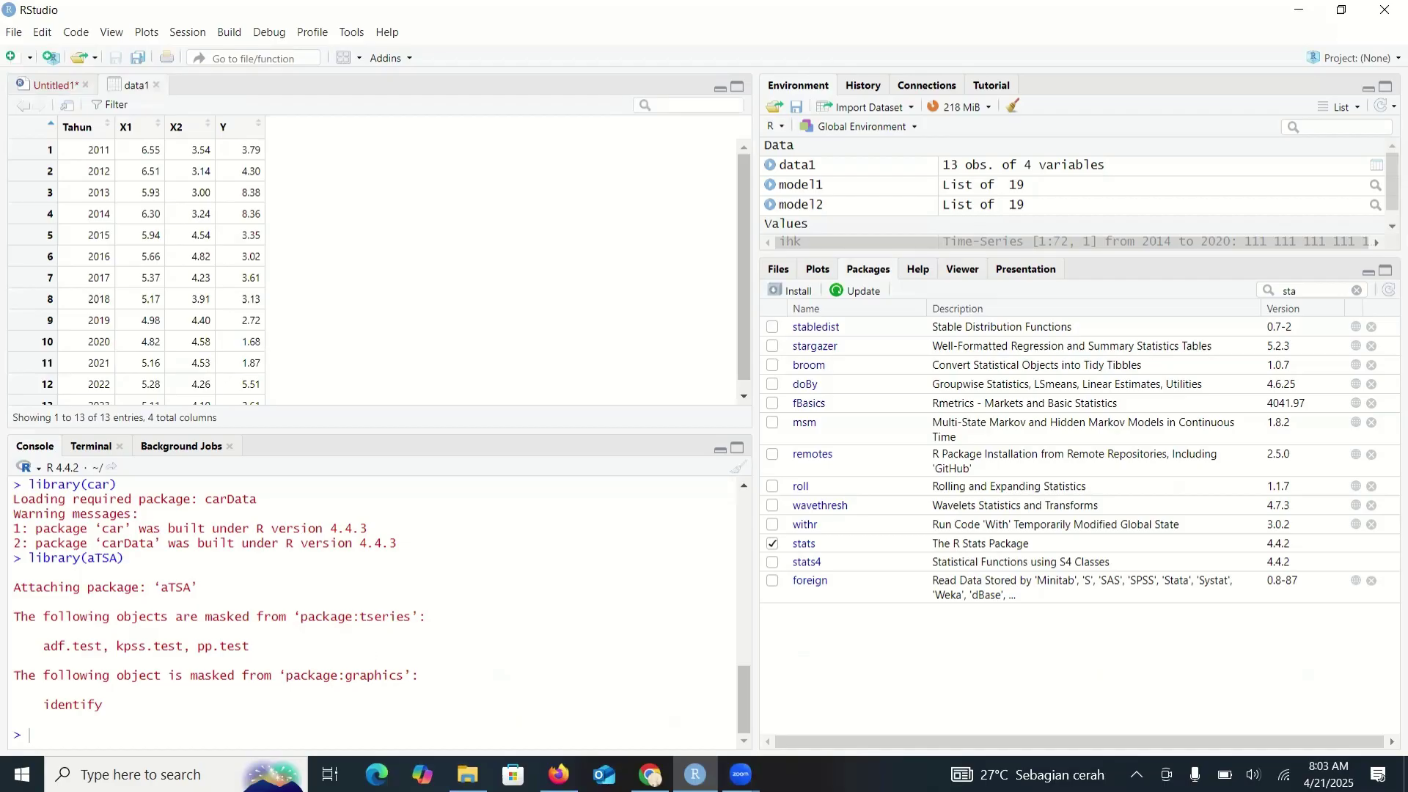
pyautogui.click(650, 774)
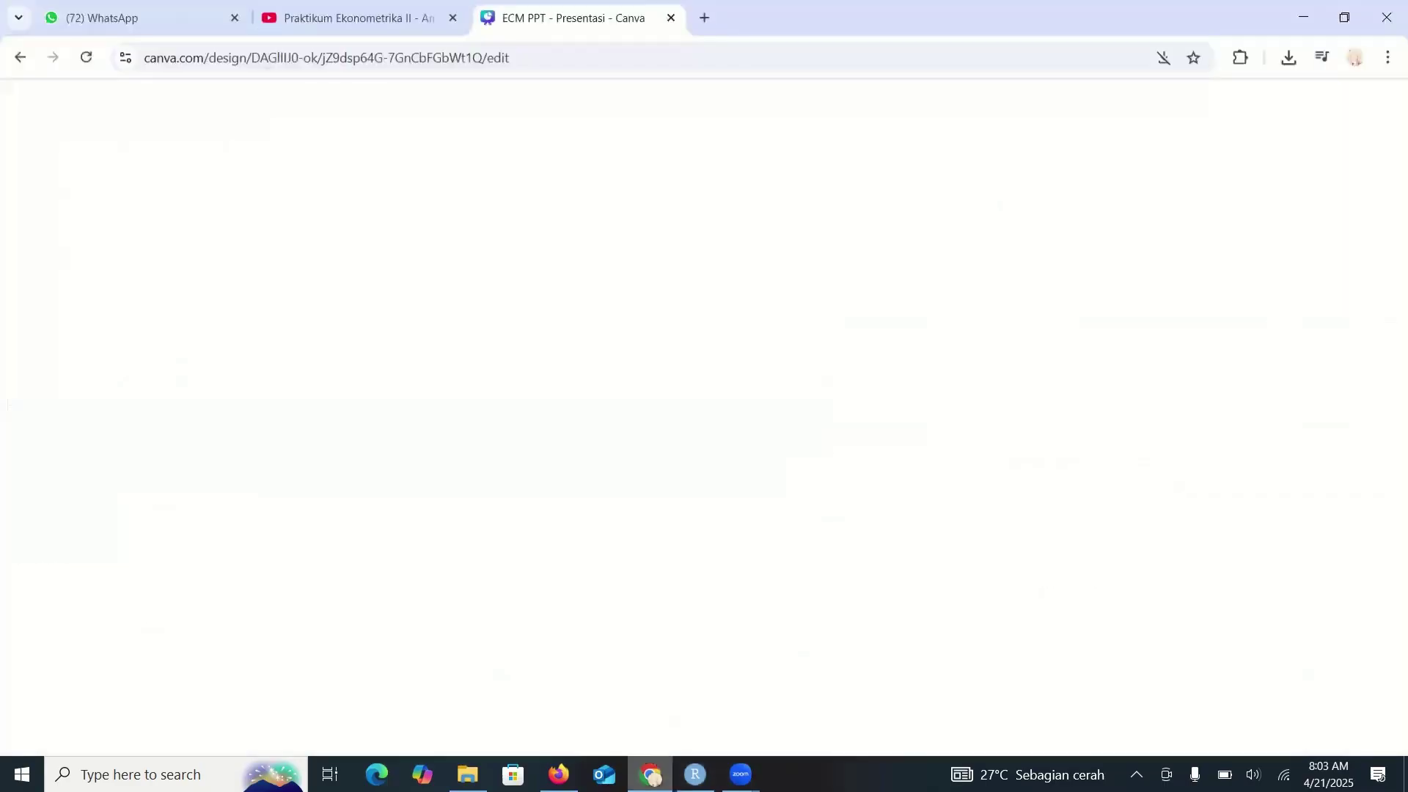
pyautogui.hotkey('alt', 'Tab')
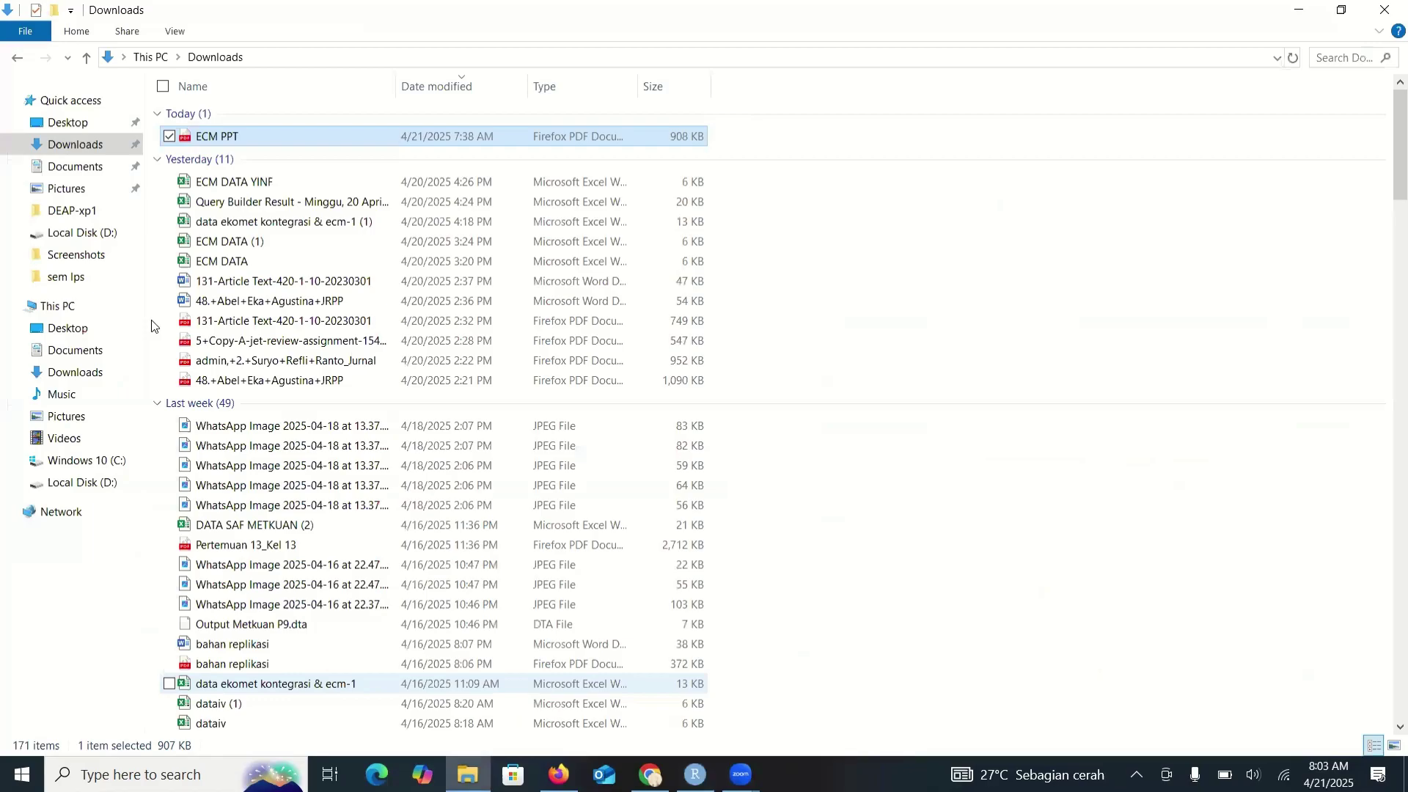
pyautogui.click(256, 184)
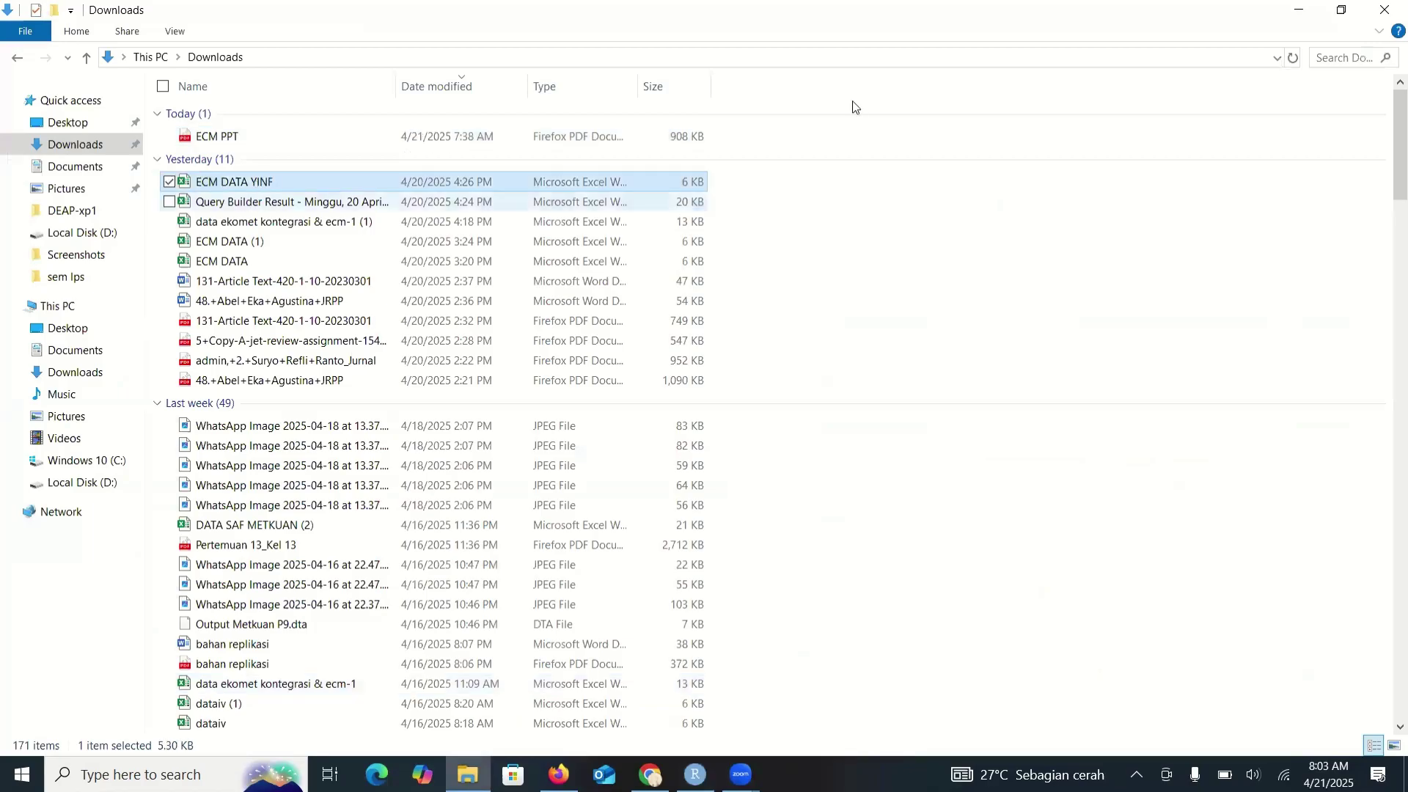
pyautogui.click(1306, 10)
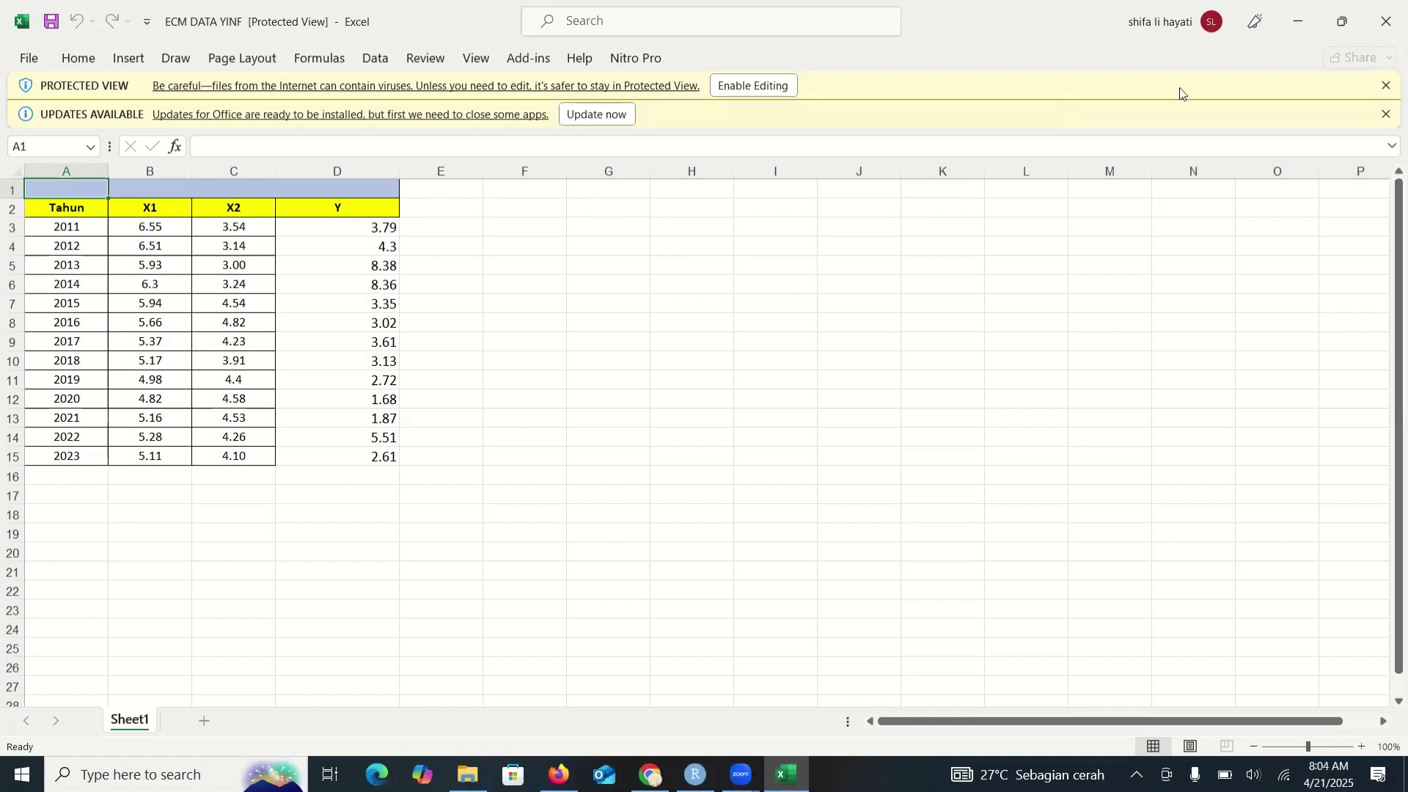
pyautogui.click(1305, 25)
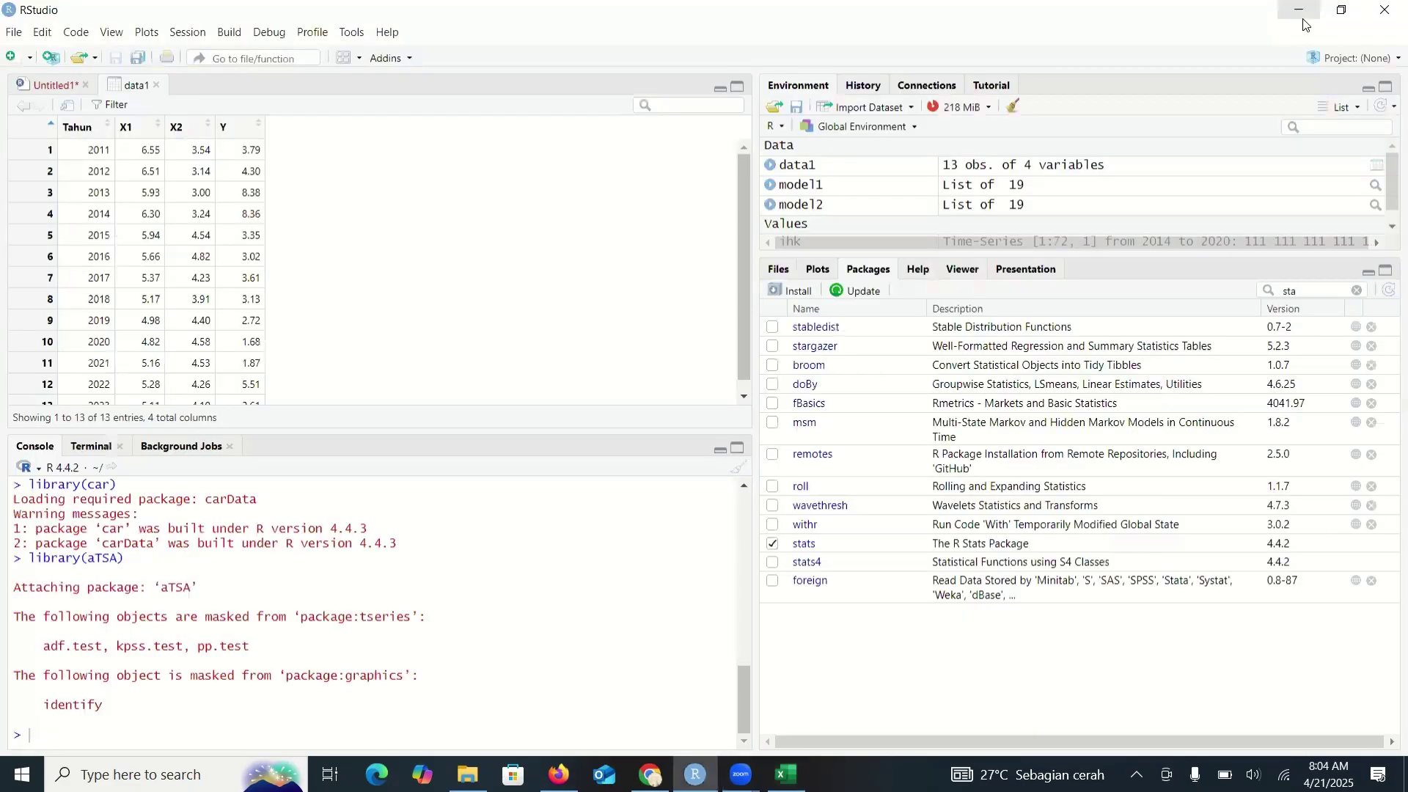
# Step: Switch to the ECM DATA workbook in Excel and examine the full variable names in its header row
pyautogui.click(1306, 25)
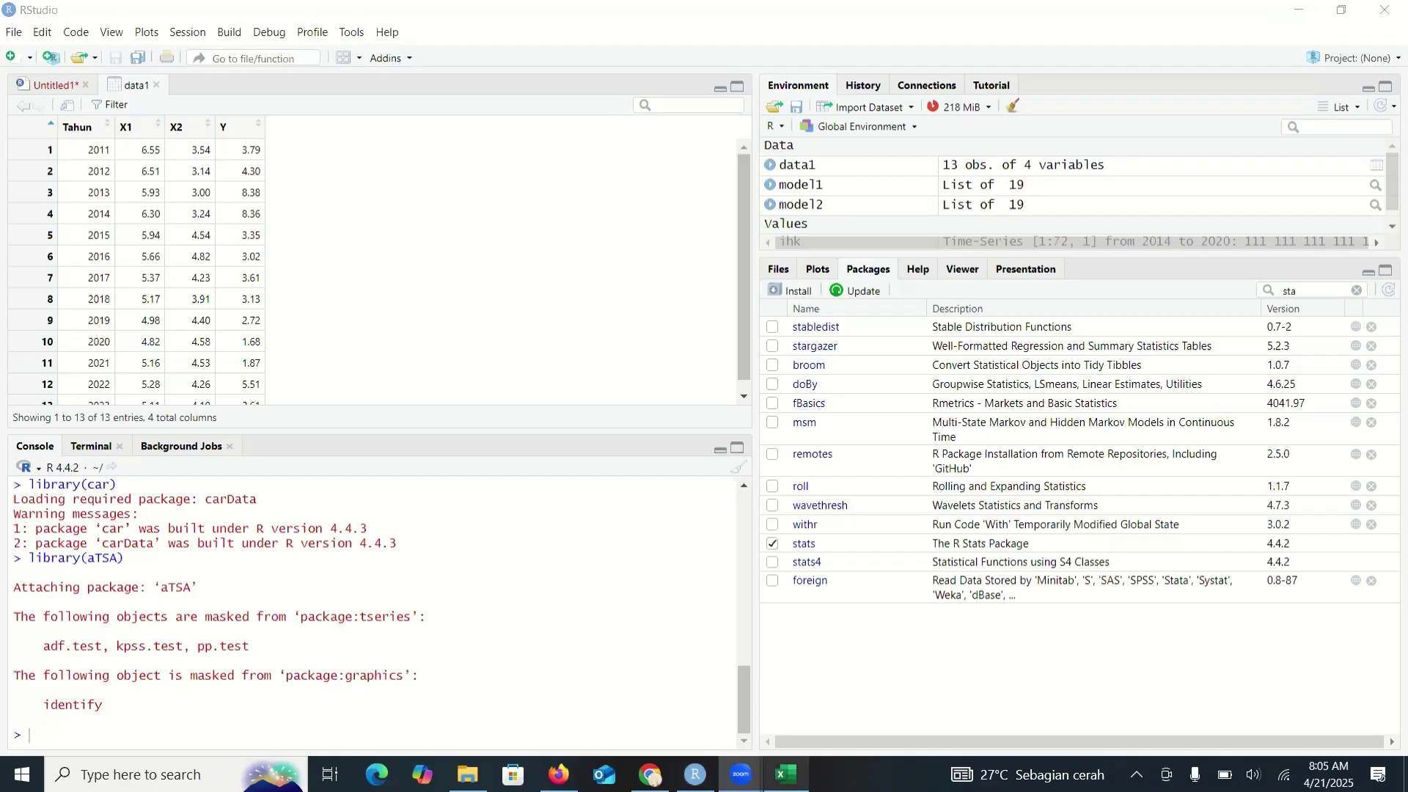
pyautogui.click(786, 775)
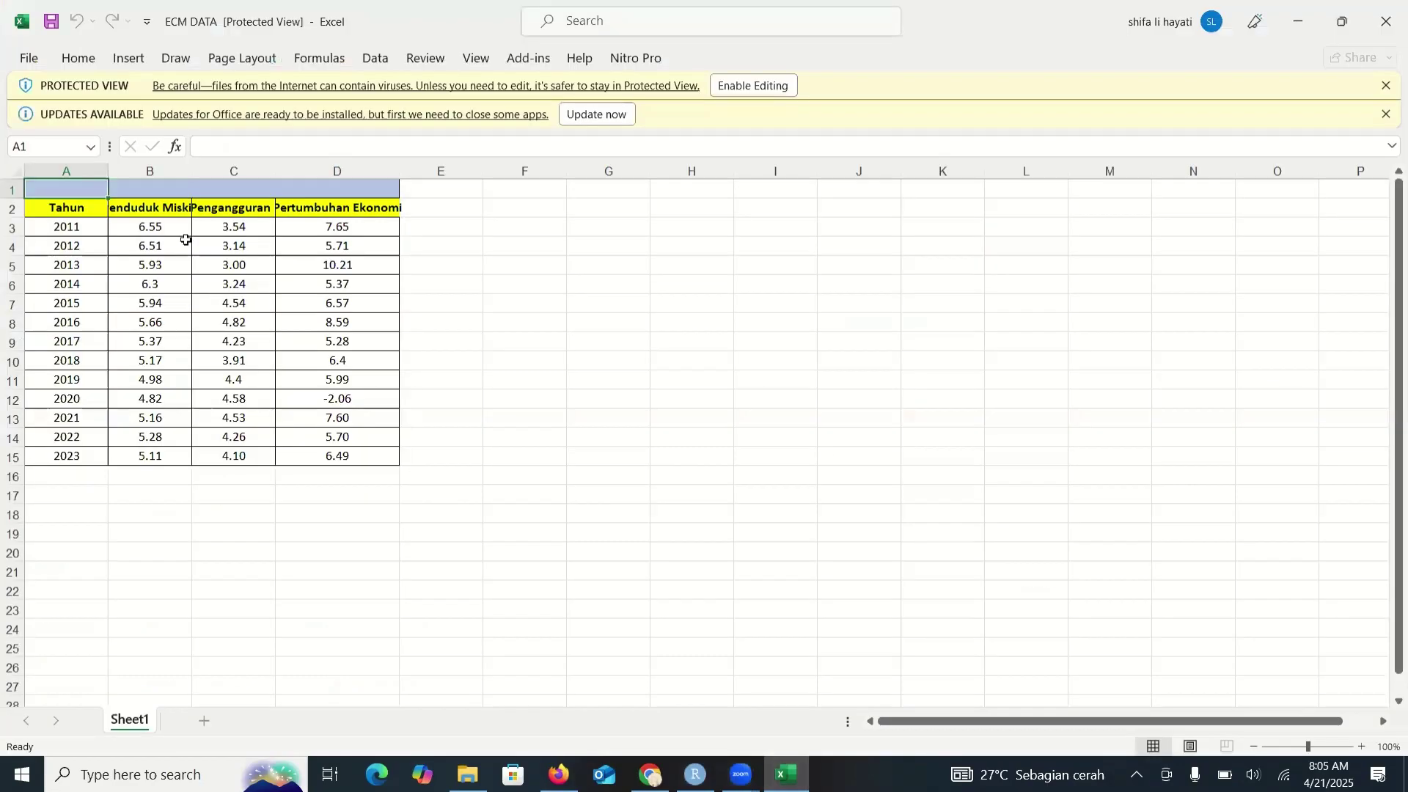
pyautogui.click(1300, 14)
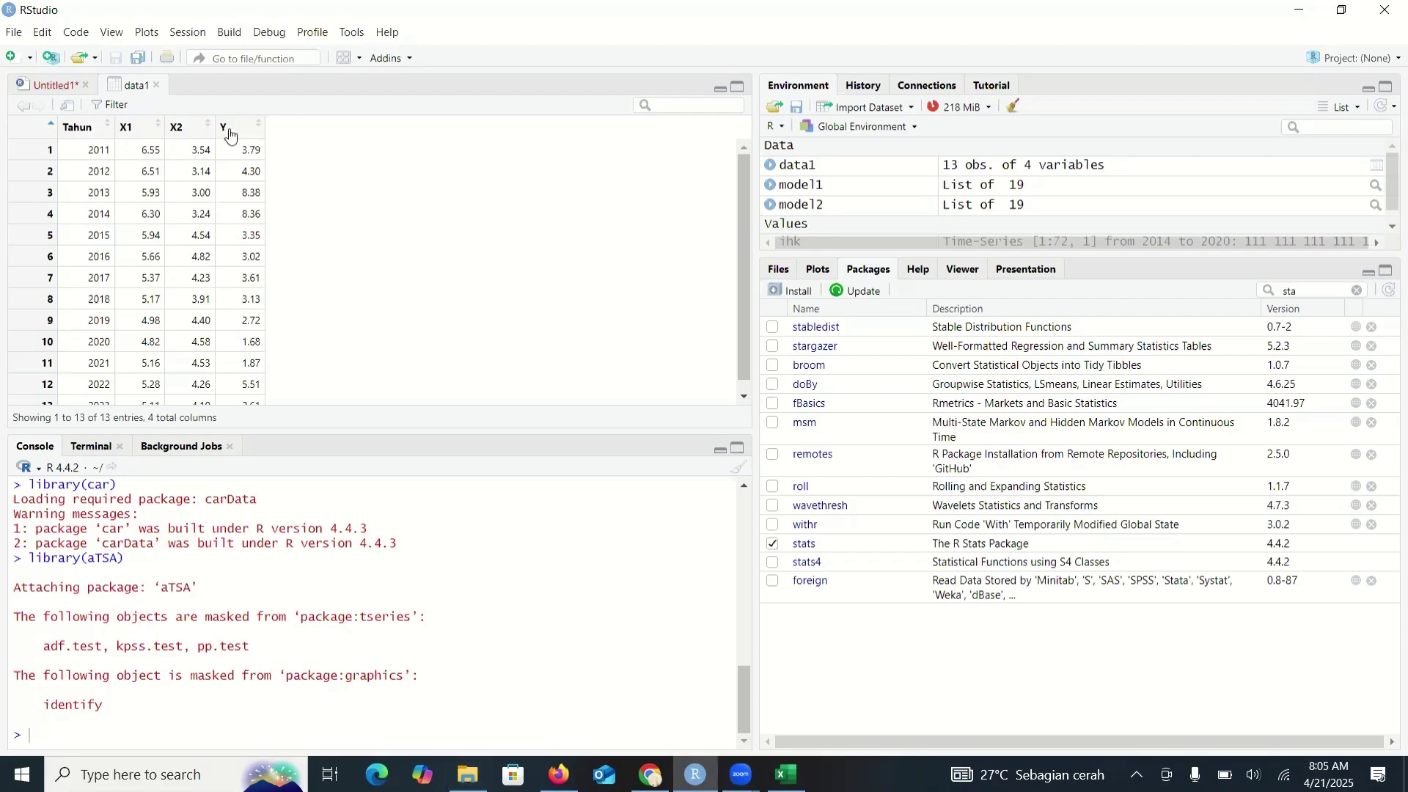
# Step: Create tsdata without the first two columns of data1 by running tsdata = data1[, c(-1,-2)] from the script
pyautogui.click(61, 84)
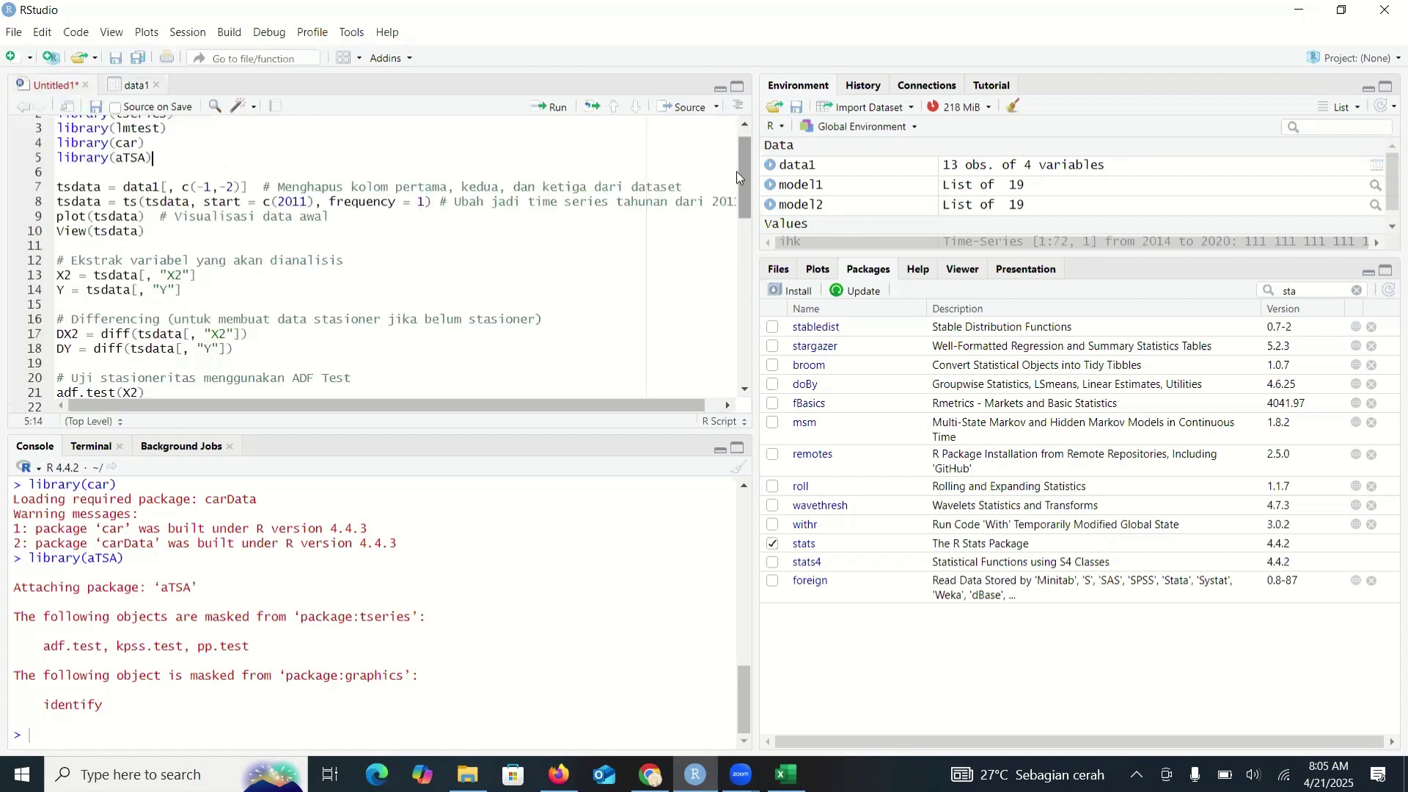
pyautogui.scroll(1, 713, 120)
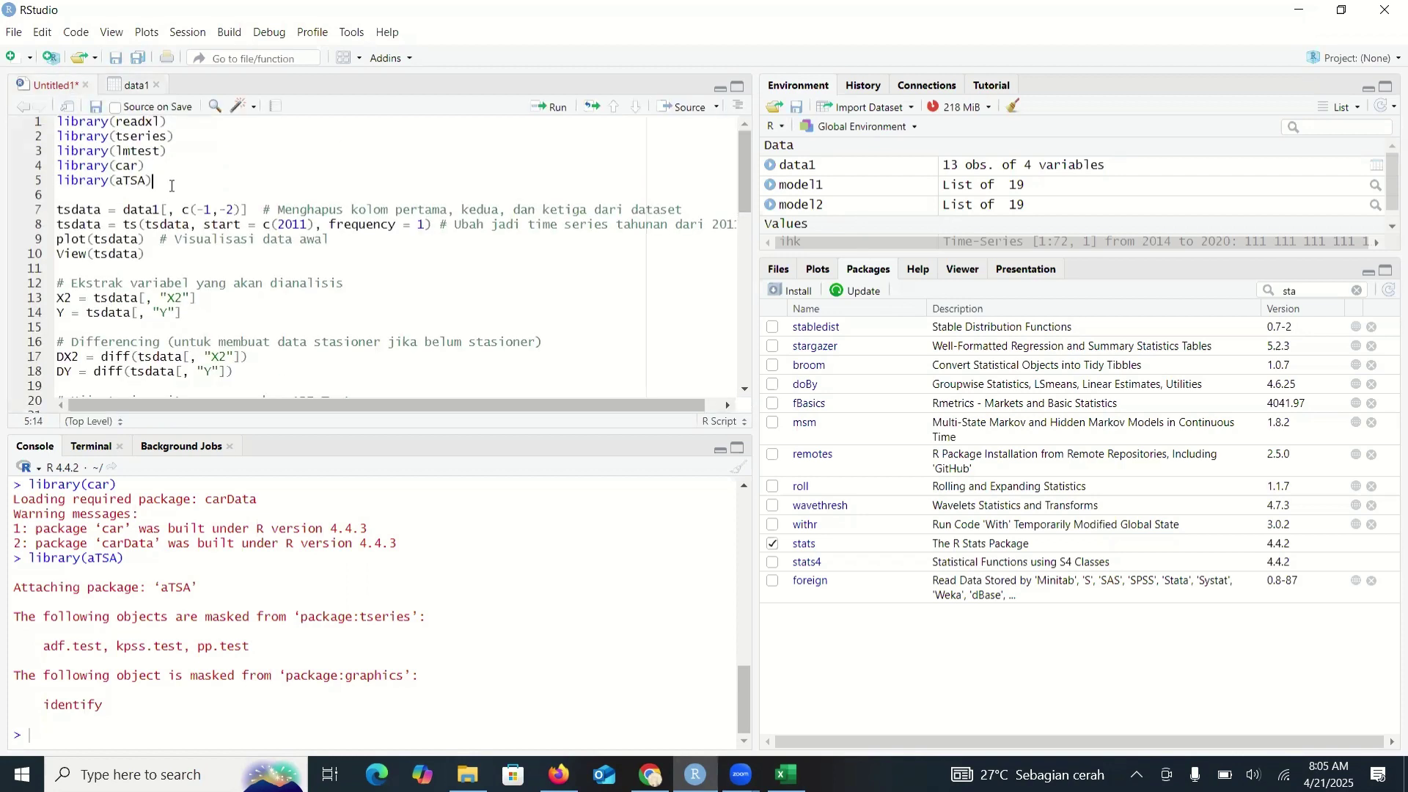
pyautogui.click(135, 85)
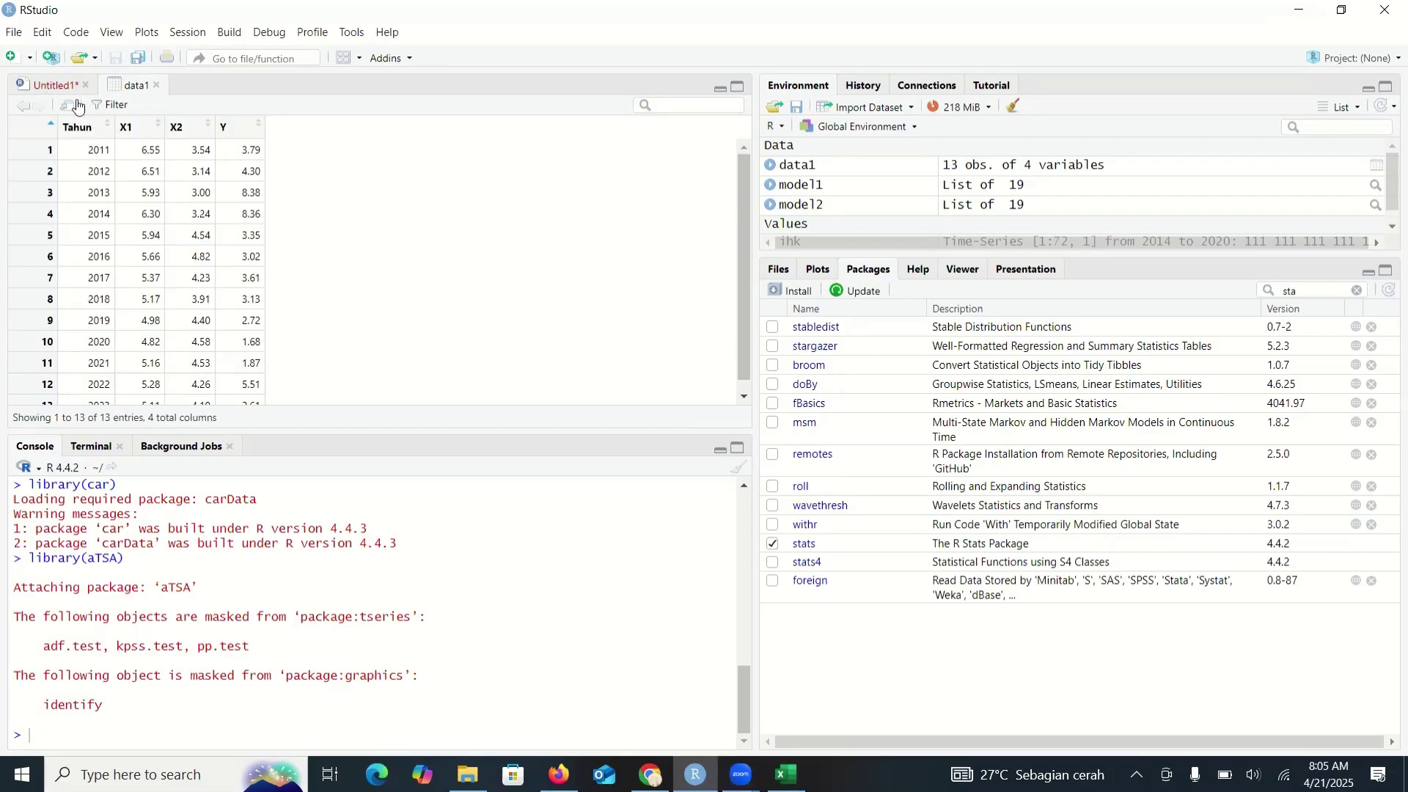
pyautogui.click(59, 86)
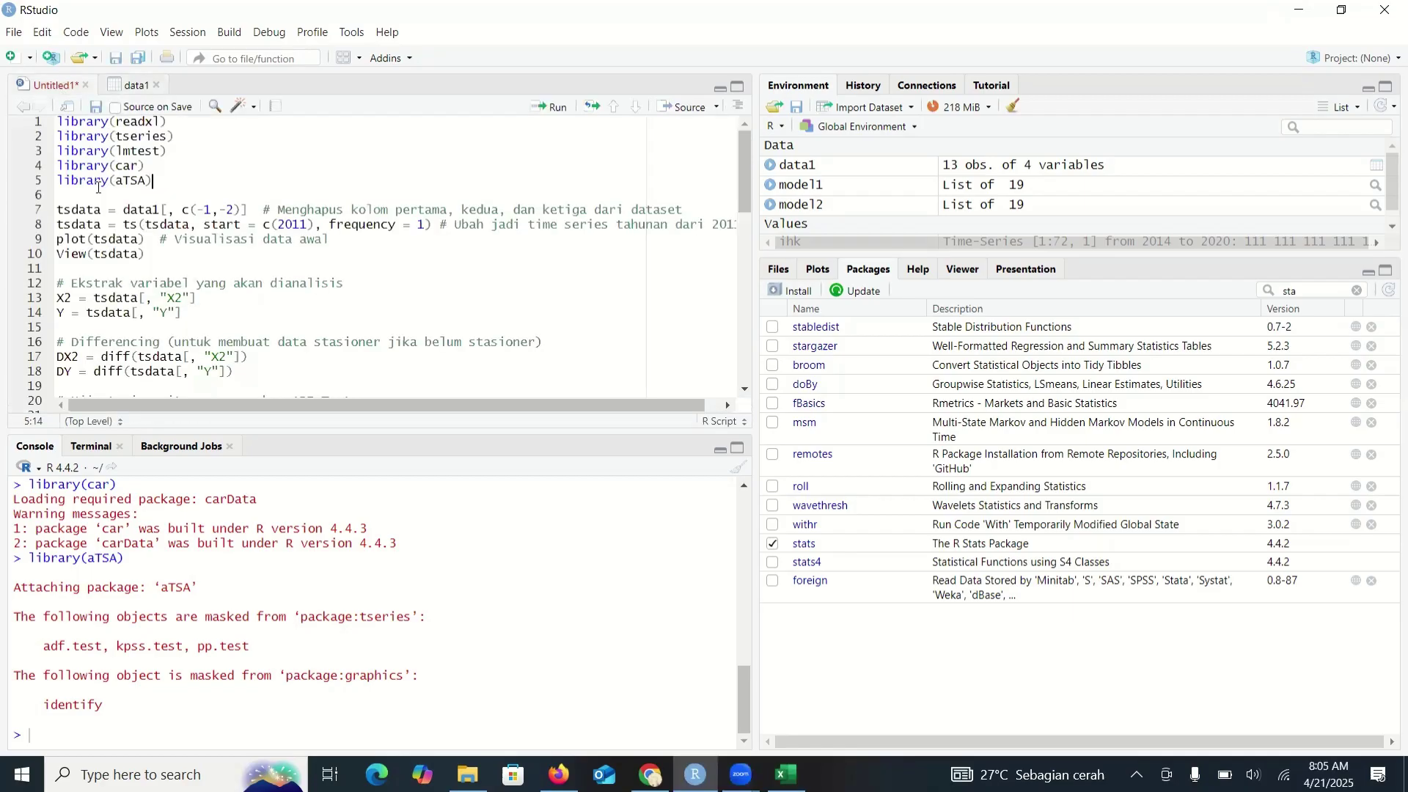
pyautogui.moveTo(61, 212); pyautogui.dragTo(250, 211)
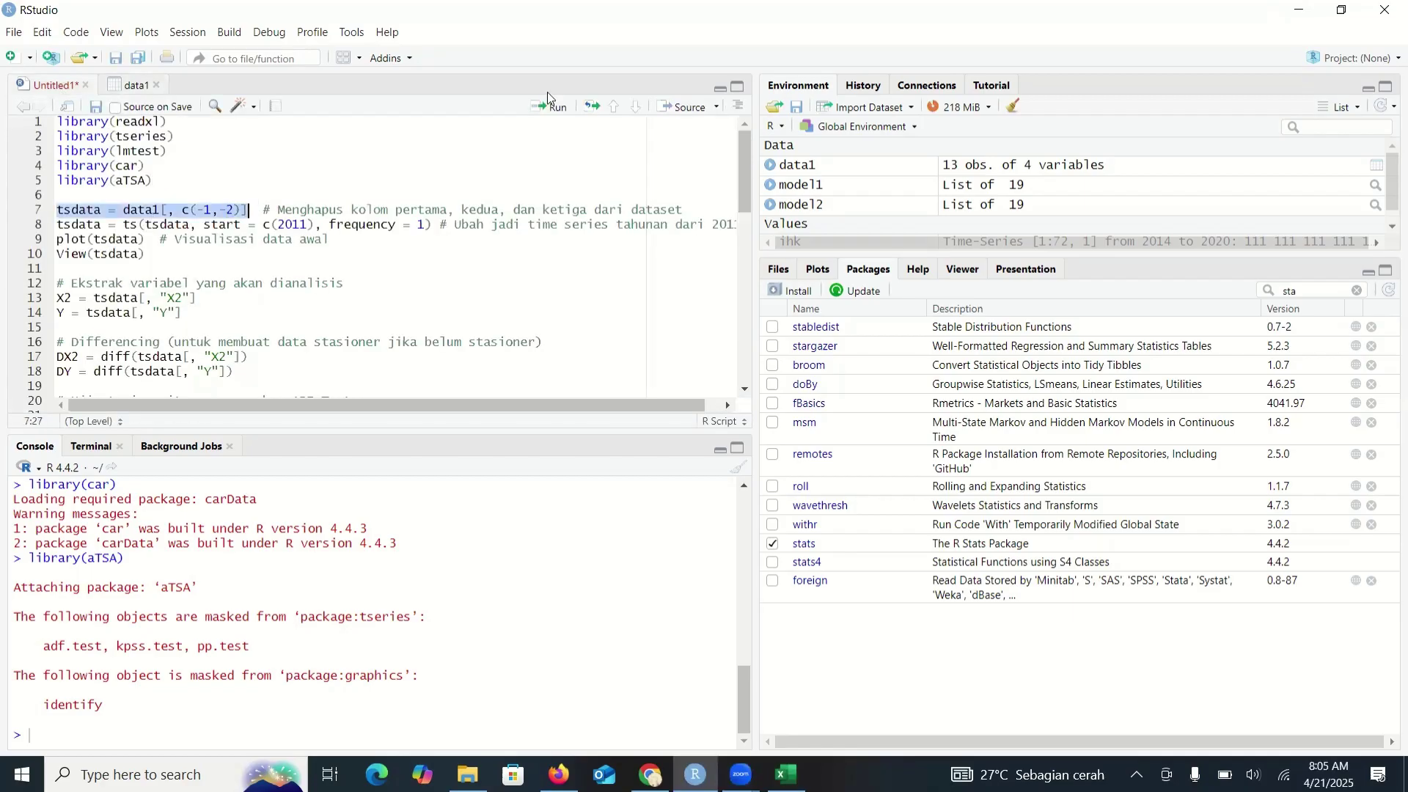
pyautogui.click(559, 109)
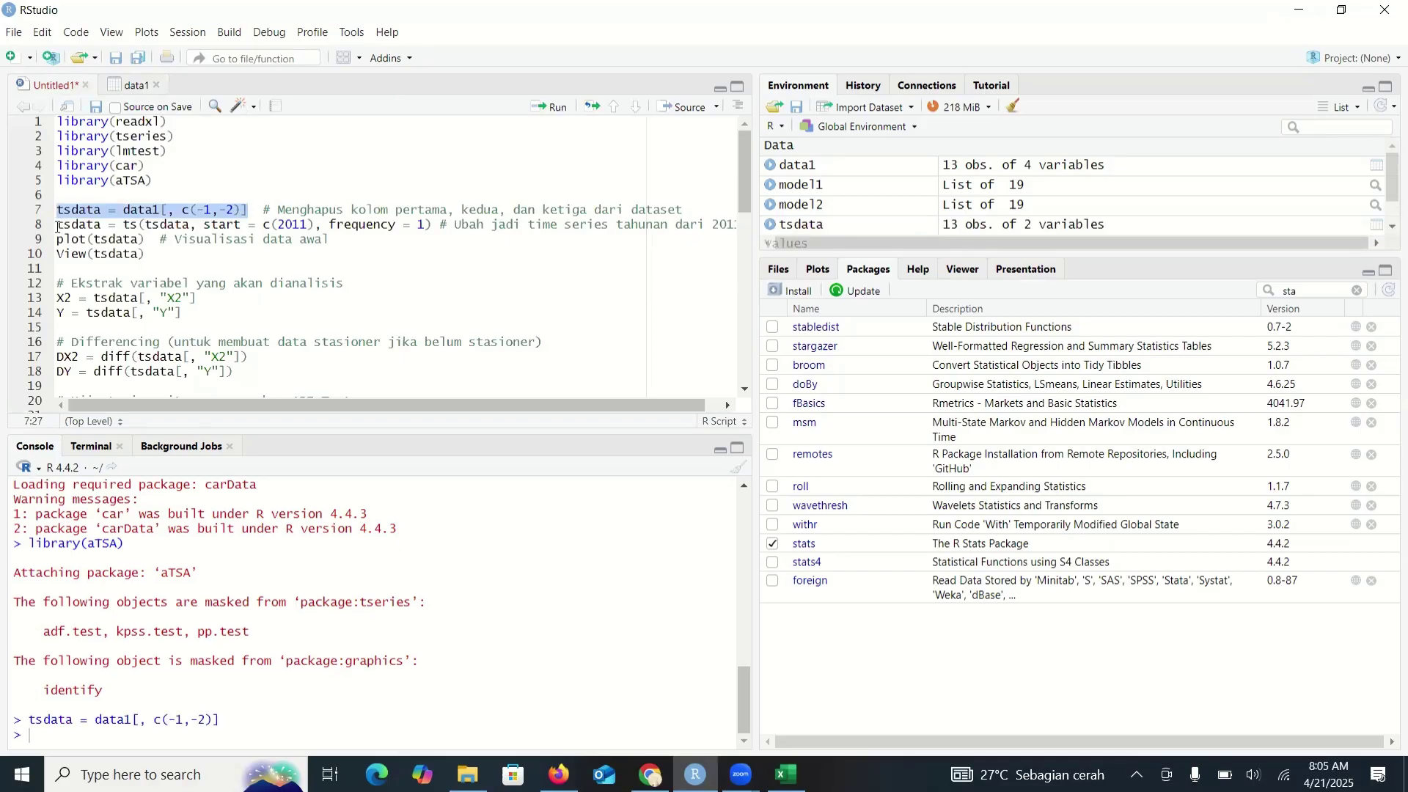
# Step: Convert tsdata to an annual time series by running the ts() line with start = c(2011) and frequency = 1
pyautogui.click(116, 209)
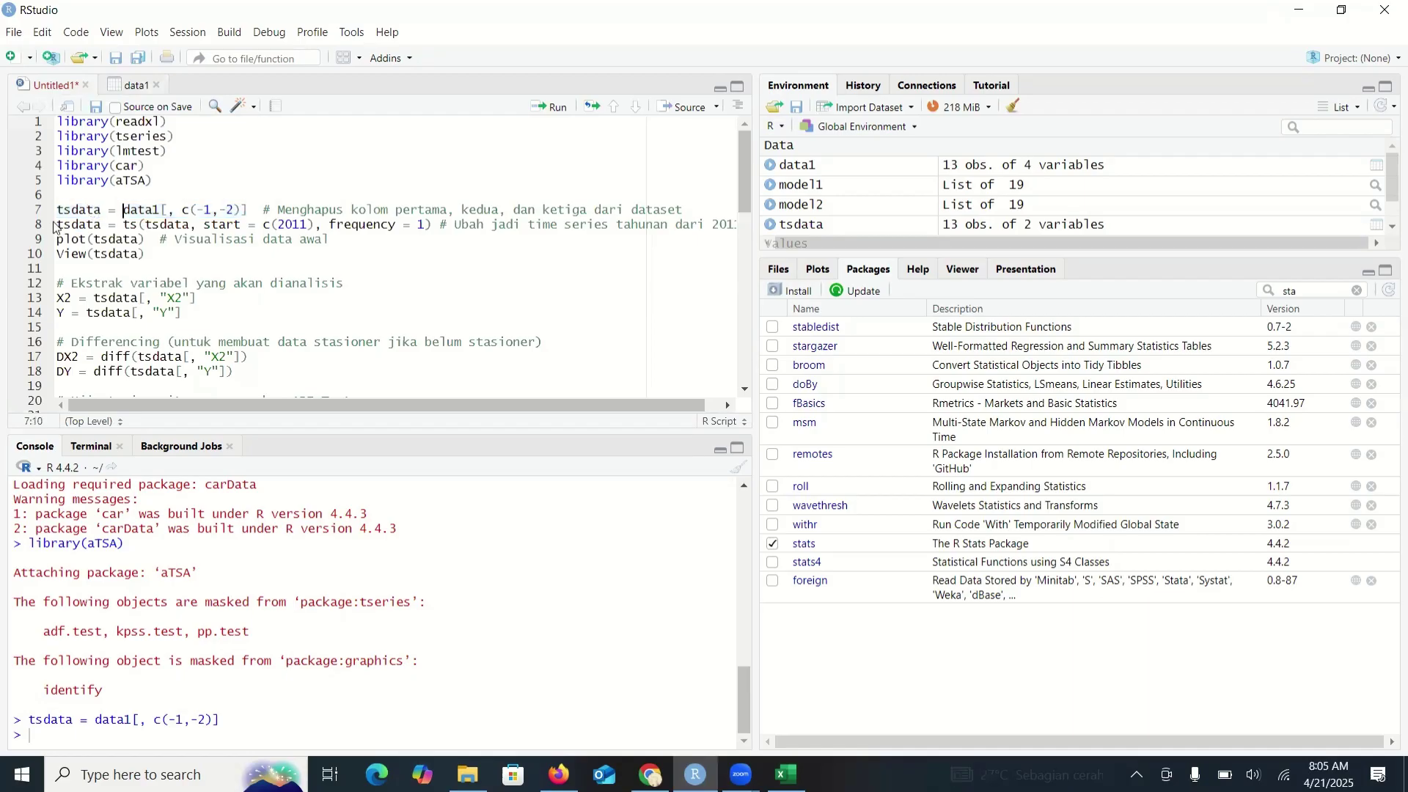
pyautogui.moveTo(58, 225); pyautogui.dragTo(264, 228)
pyautogui.moveTo(408, 225); pyautogui.dragTo(433, 225)
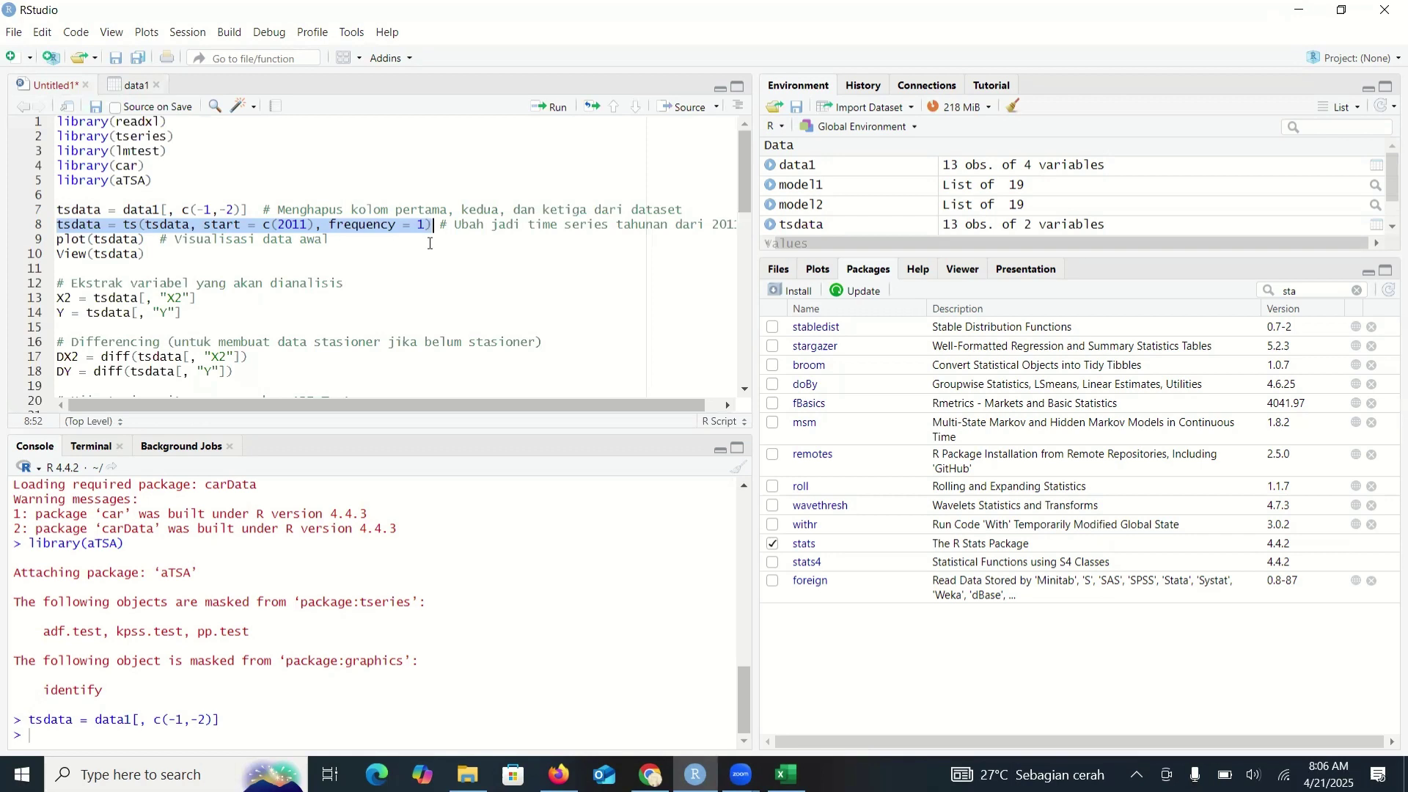
pyautogui.click(550, 111)
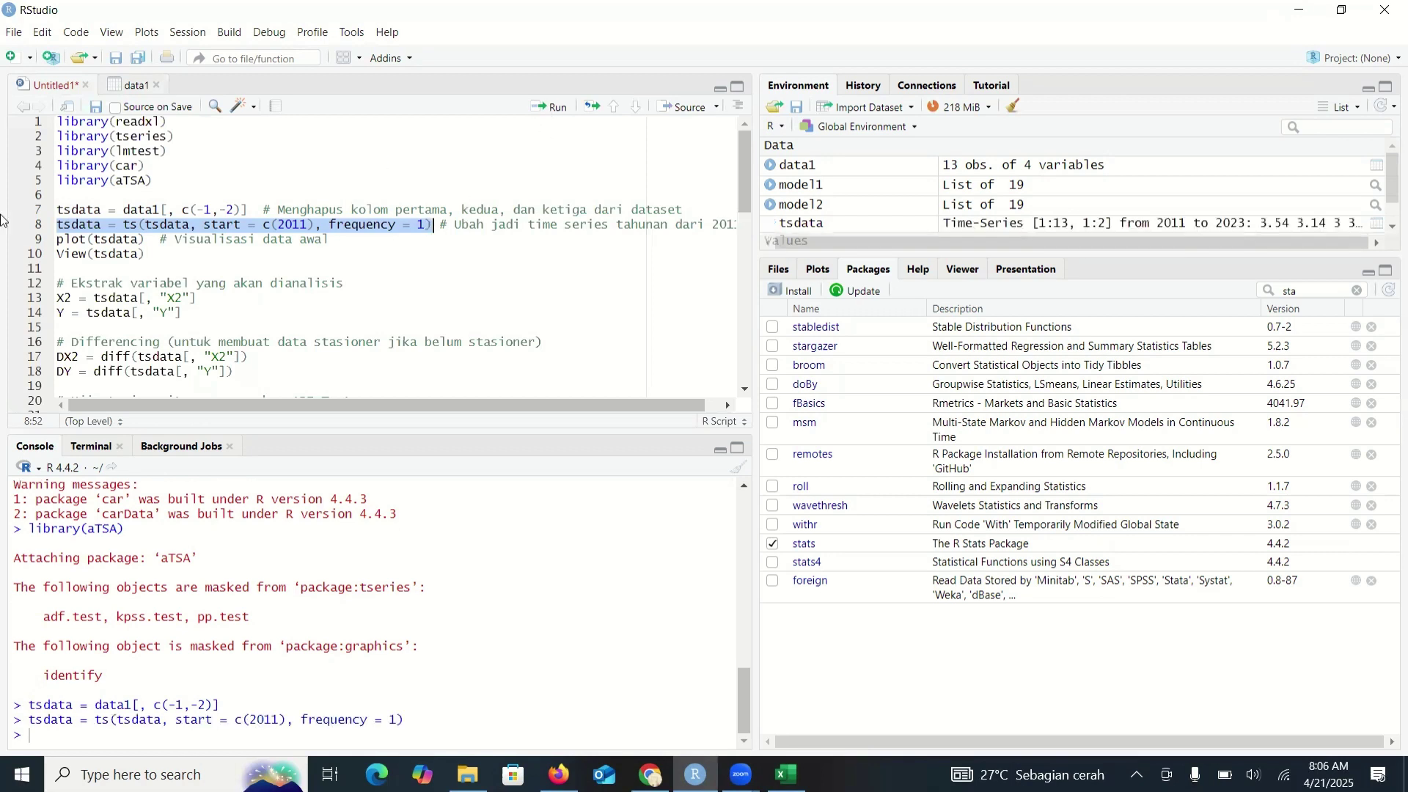
# Step: Plot the tsdata time series by running the plot(tsdata) line of the script
pyautogui.click(142, 238)
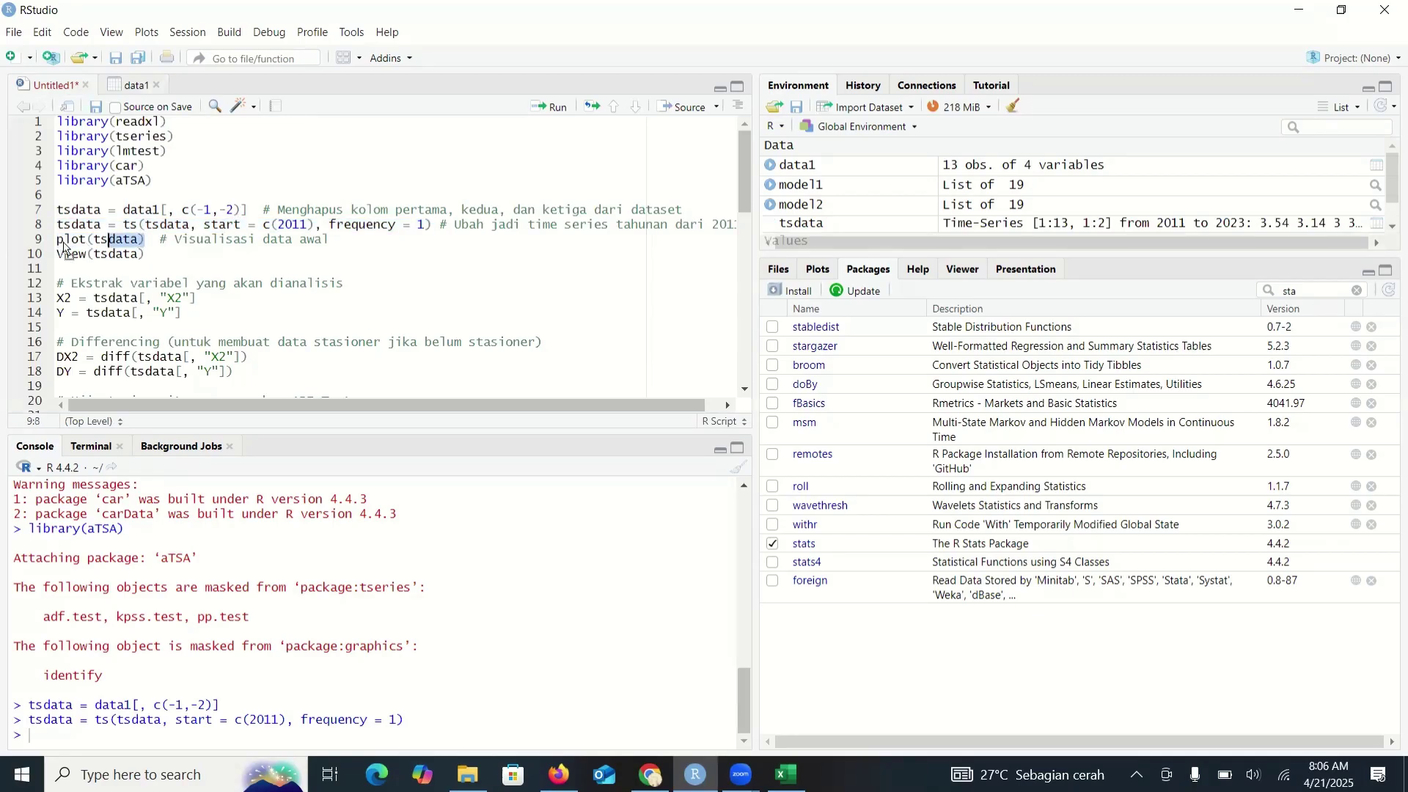
pyautogui.click(129, 225)
pyautogui.moveTo(146, 240); pyautogui.dragTo(57, 241)
pyautogui.click(546, 108)
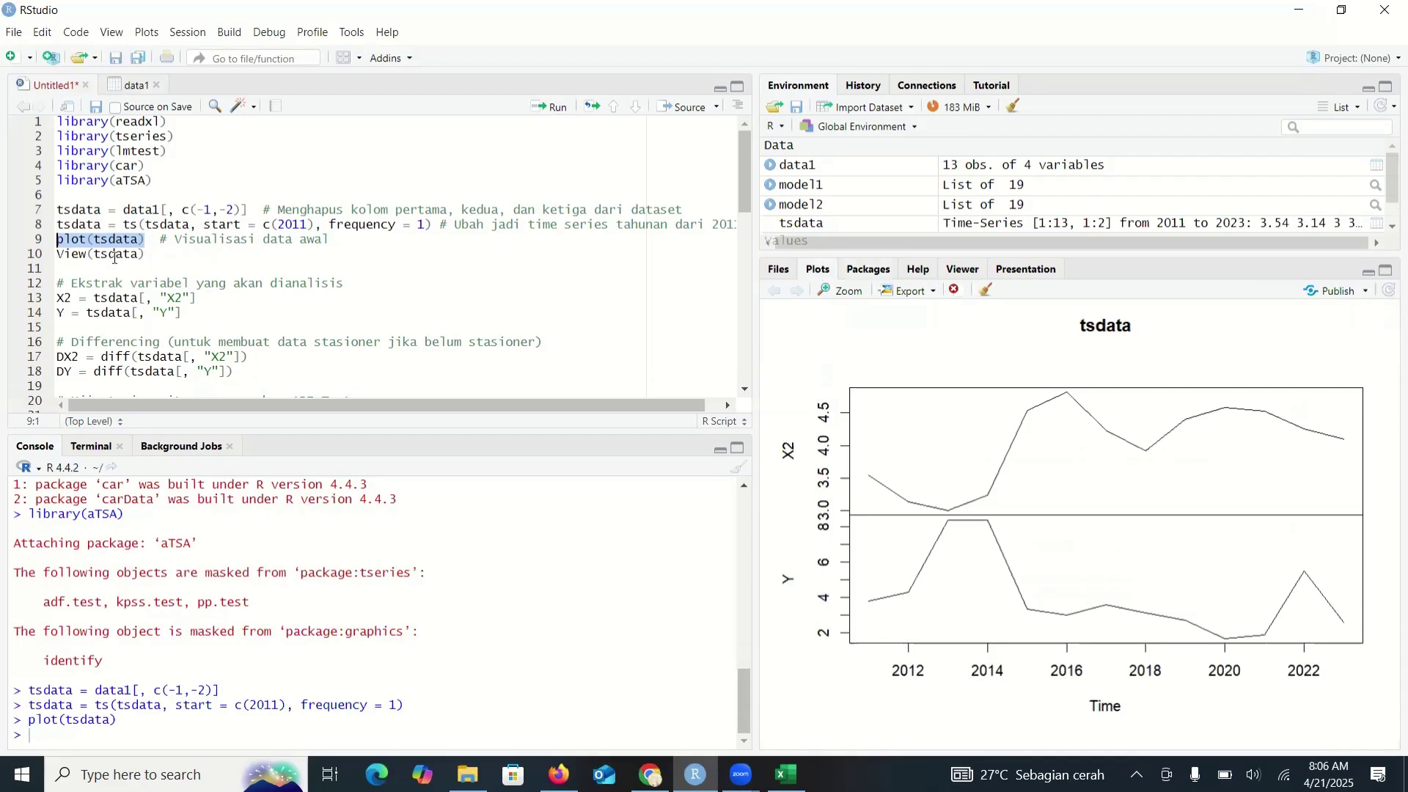
# Step: Print the tsdata time series in the console by running only the tsdata name from the View(tsdata) line
pyautogui.click(59, 257)
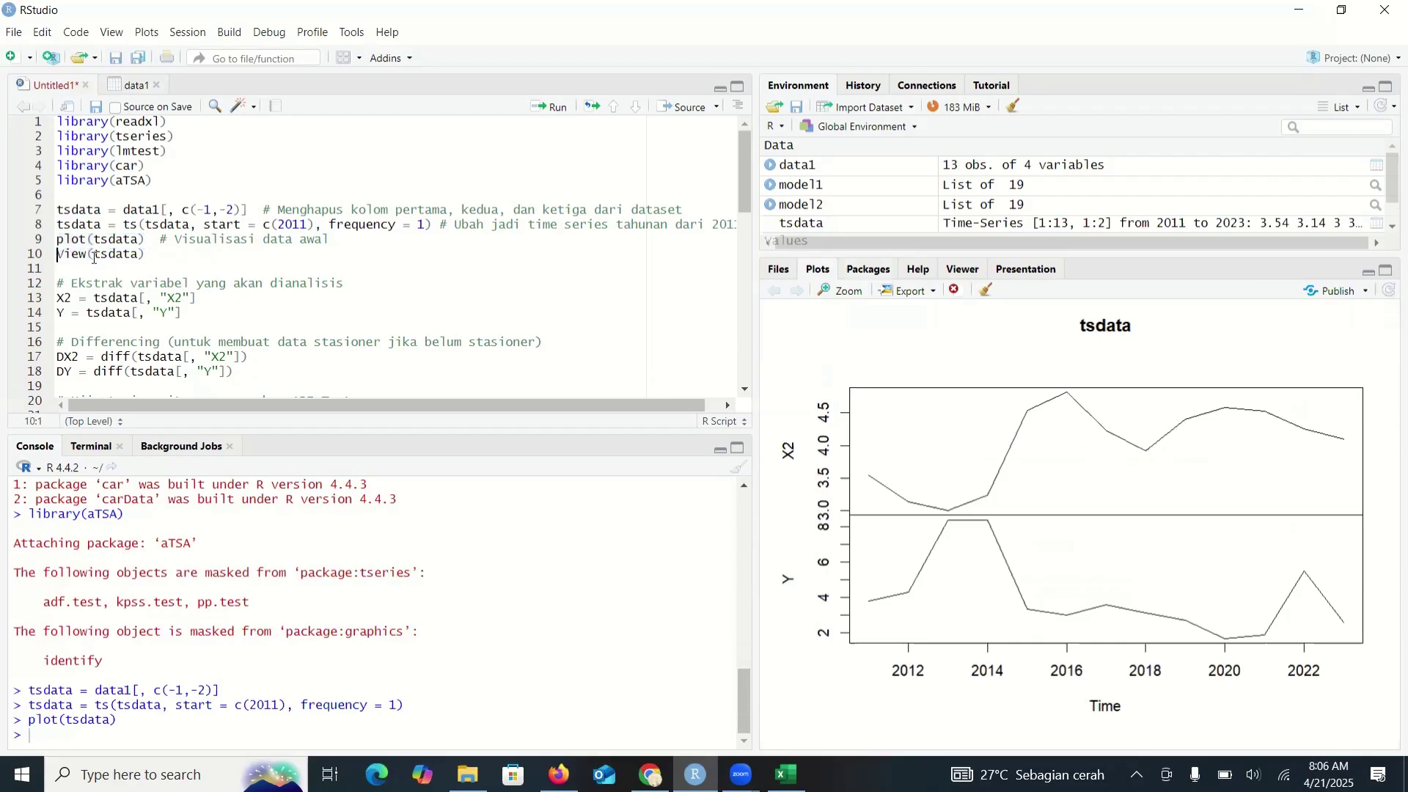
pyautogui.moveTo(145, 256); pyautogui.dragTo(59, 262)
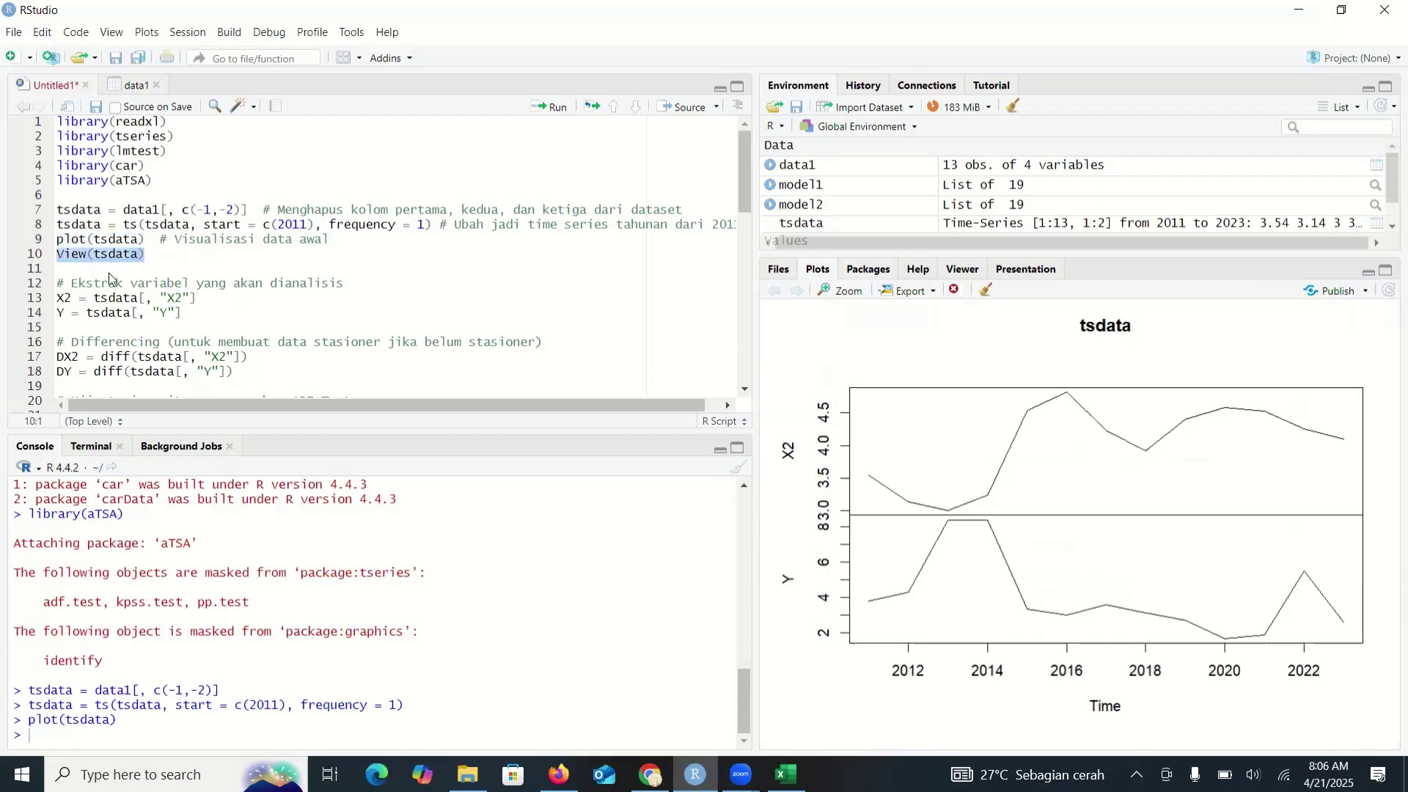
pyautogui.click(144, 256)
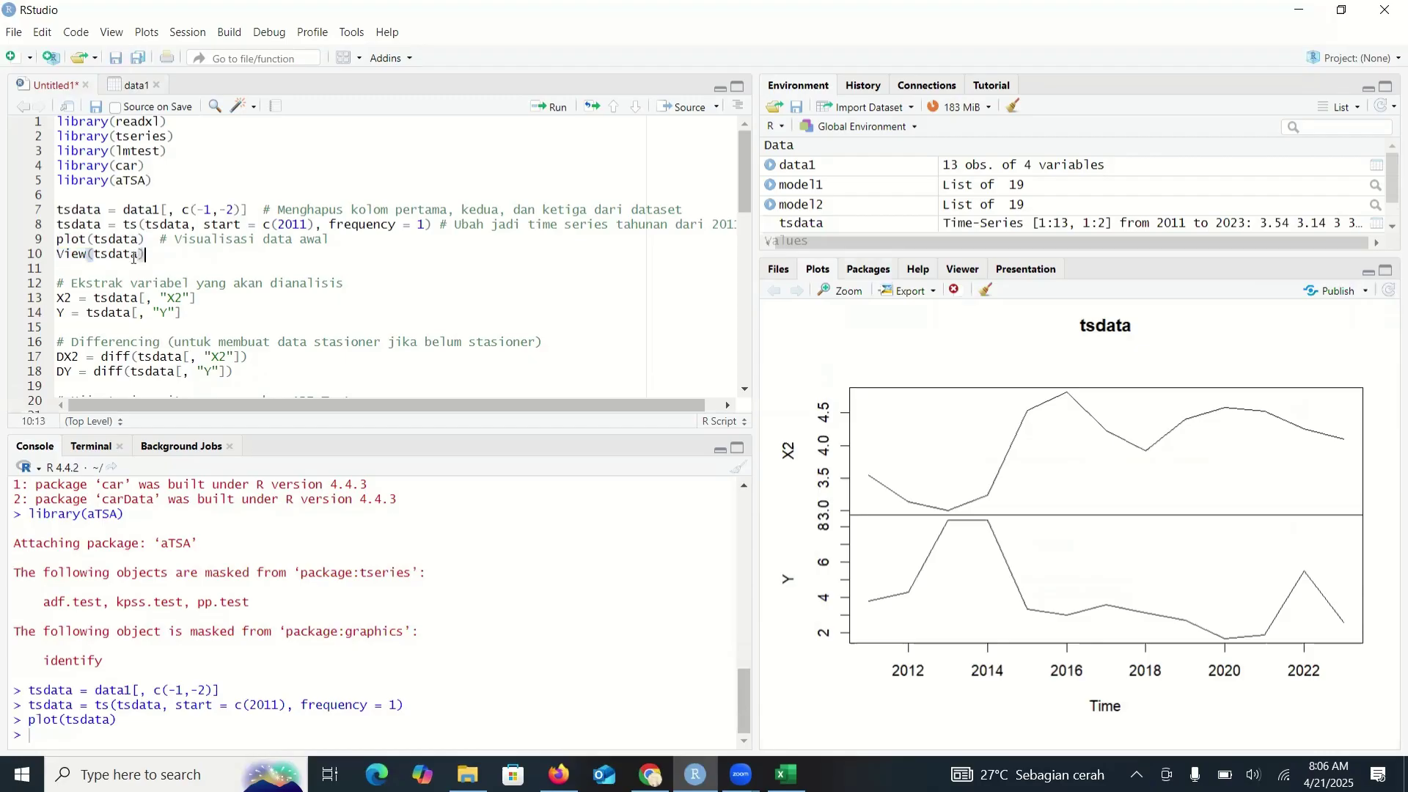
pyautogui.moveTo(146, 257); pyautogui.dragTo(99, 259)
pyautogui.click(95, 256)
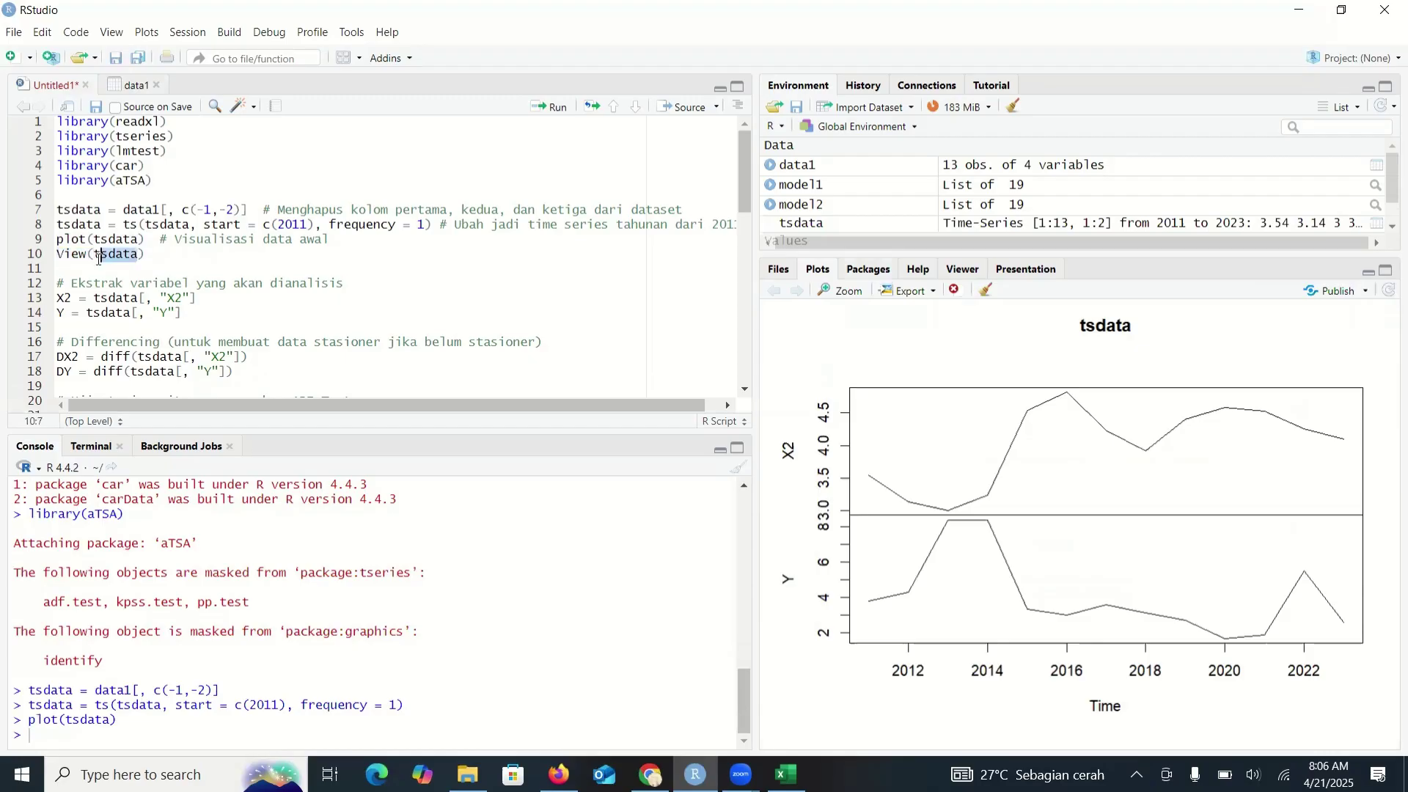
pyautogui.hotkey('shift', 'Left')
pyautogui.click(551, 107)
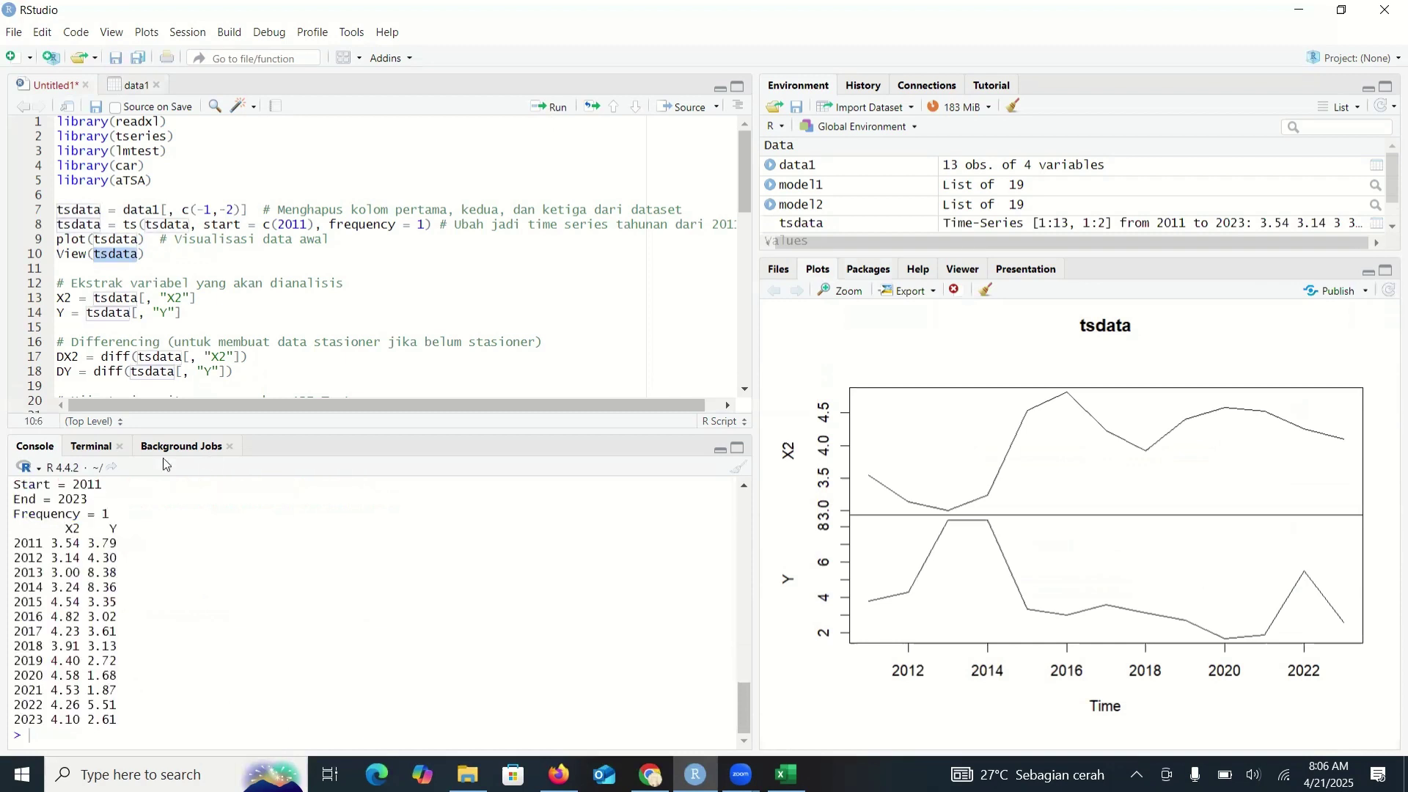
# Step: Extract the variables X2 and Y from tsdata by running the X2 = tsdata[, "X2"] and Y = tsdata[, "Y"] lines
pyautogui.click(215, 295)
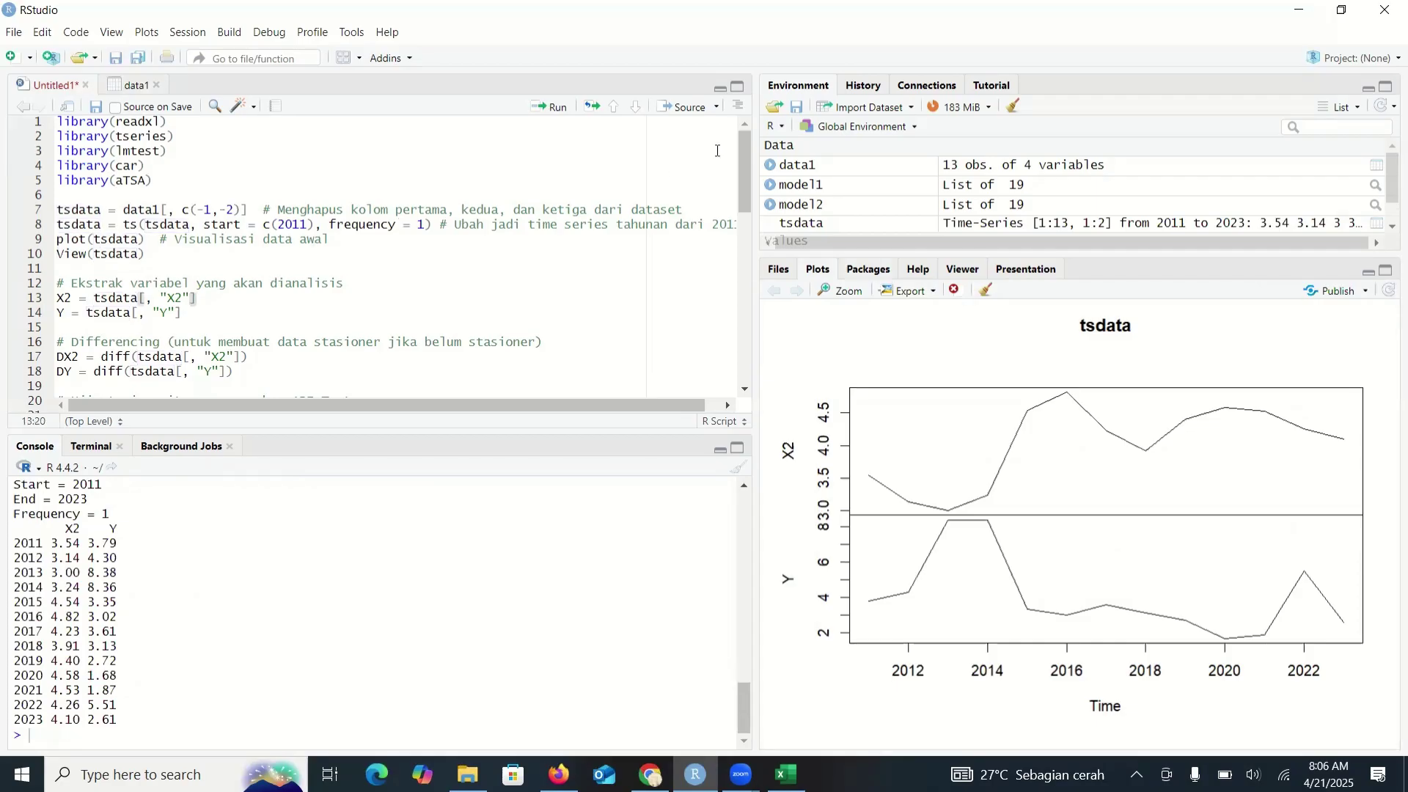
pyautogui.scroll(-1, 395, 272)
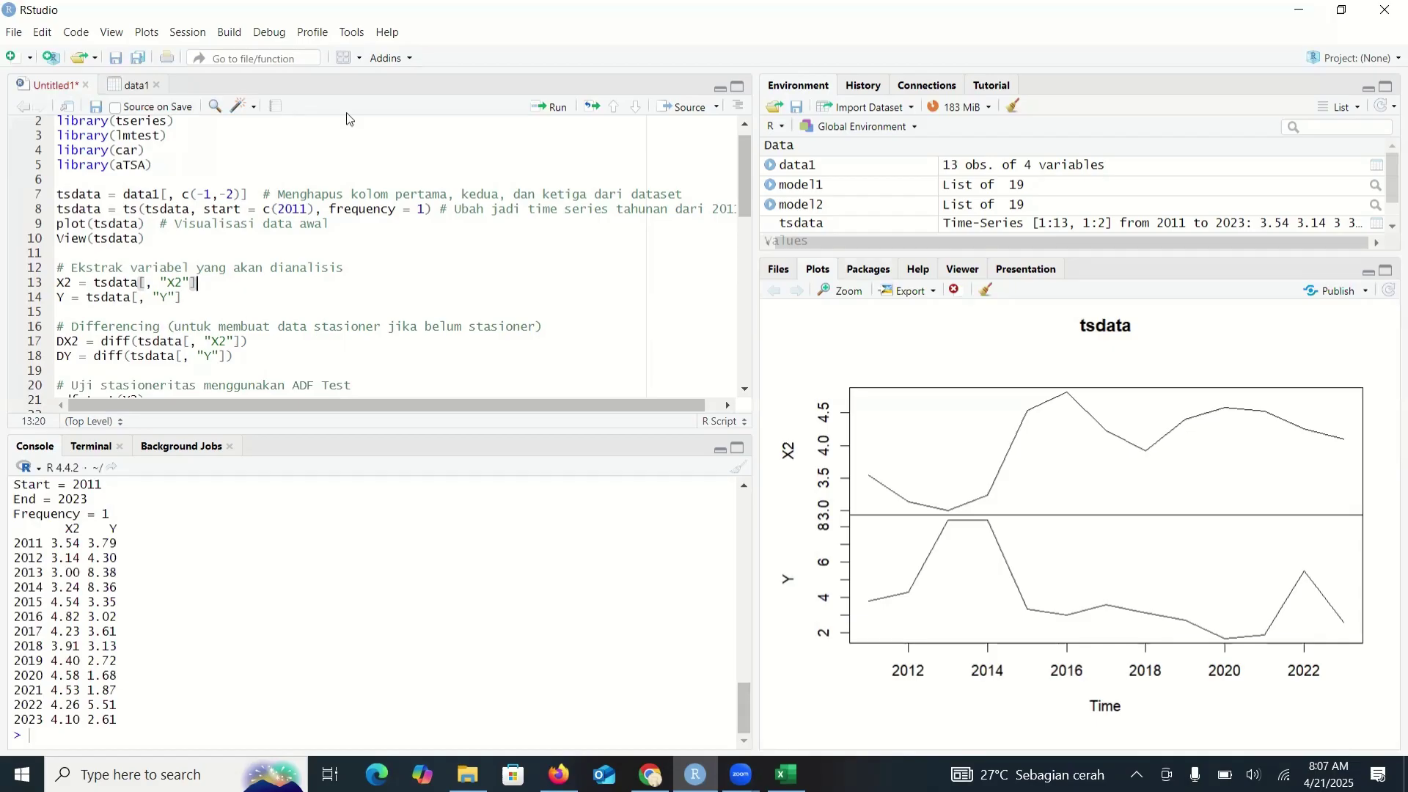
pyautogui.moveTo(57, 282); pyautogui.dragTo(183, 298)
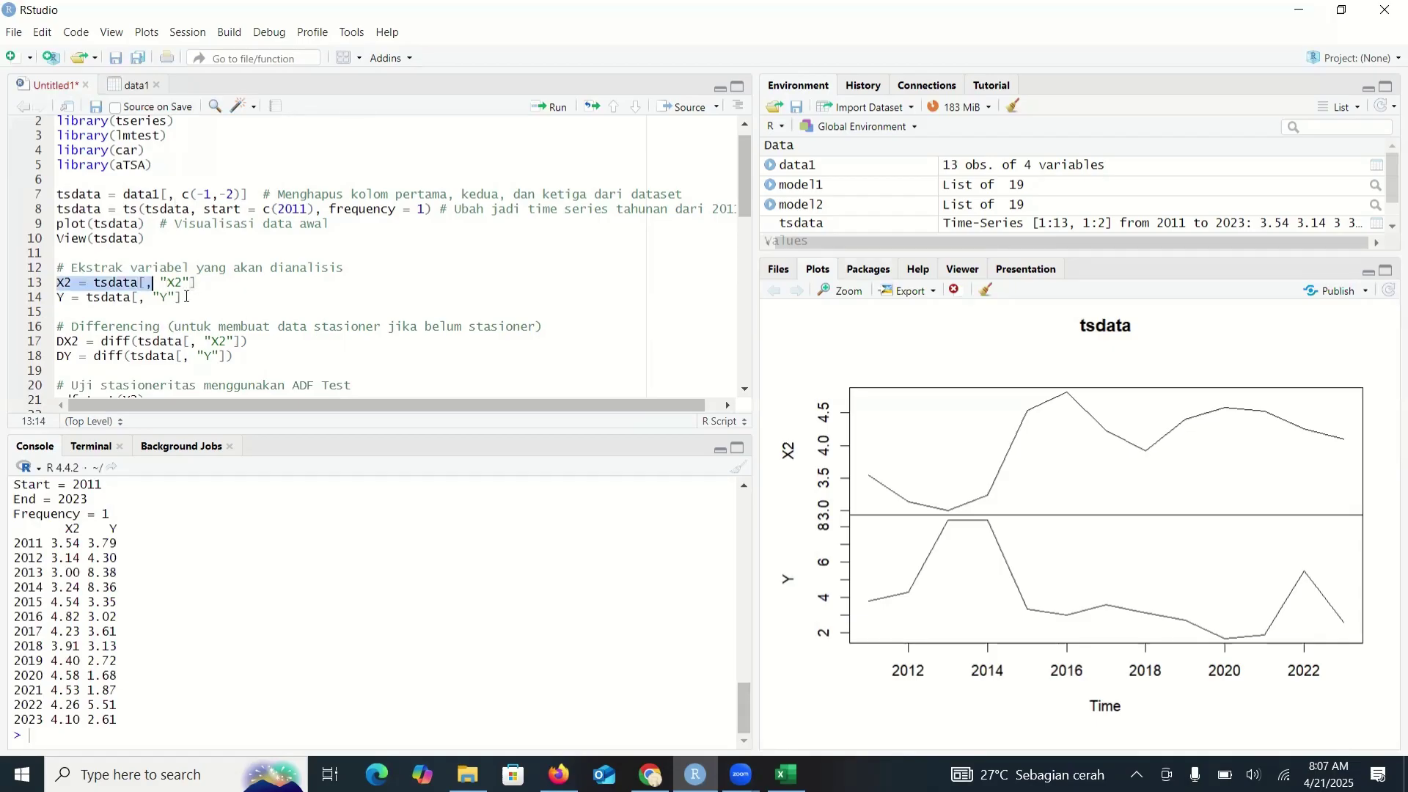
pyautogui.click(551, 109)
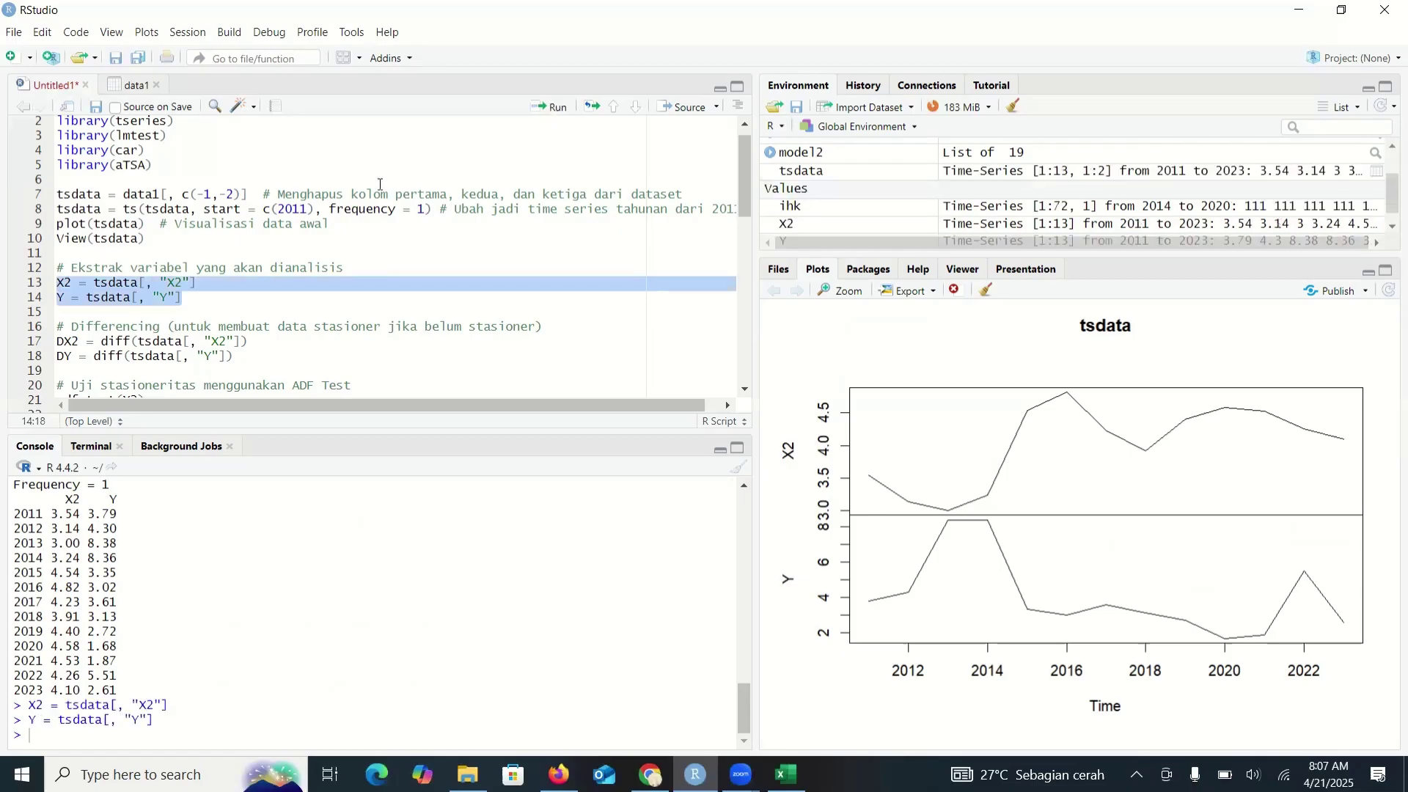
pyautogui.click(256, 354)
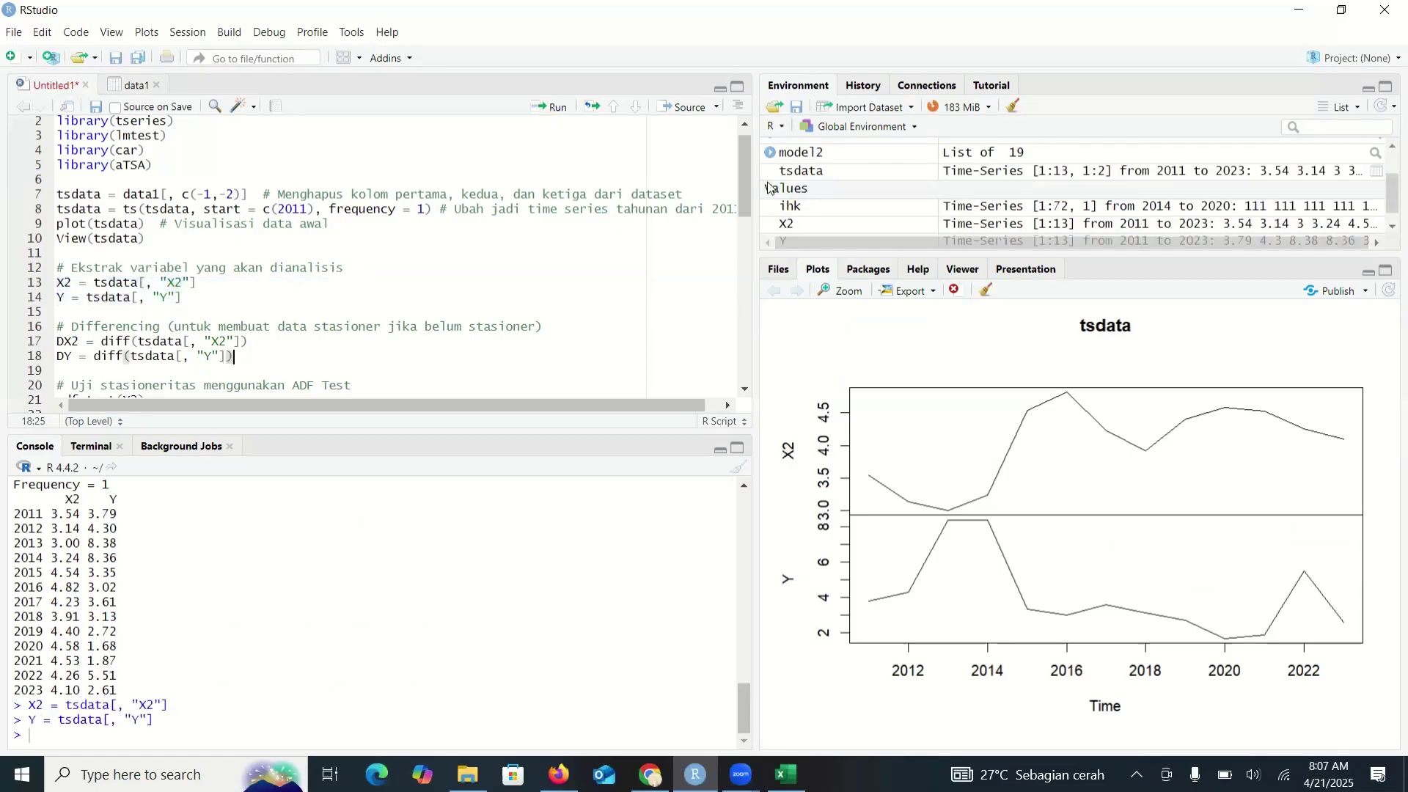
pyautogui.scroll(-2, 739, 193)
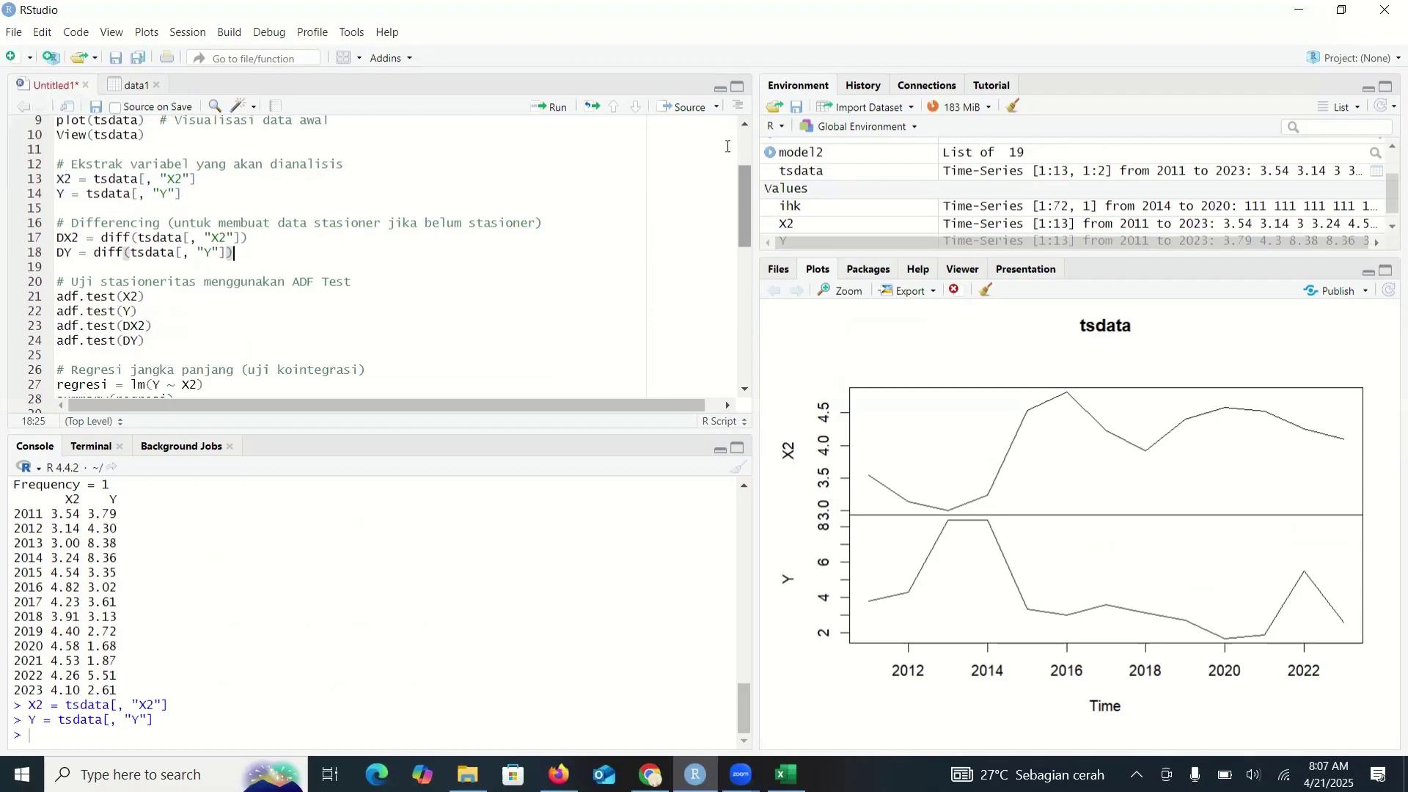
pyautogui.click(64, 238)
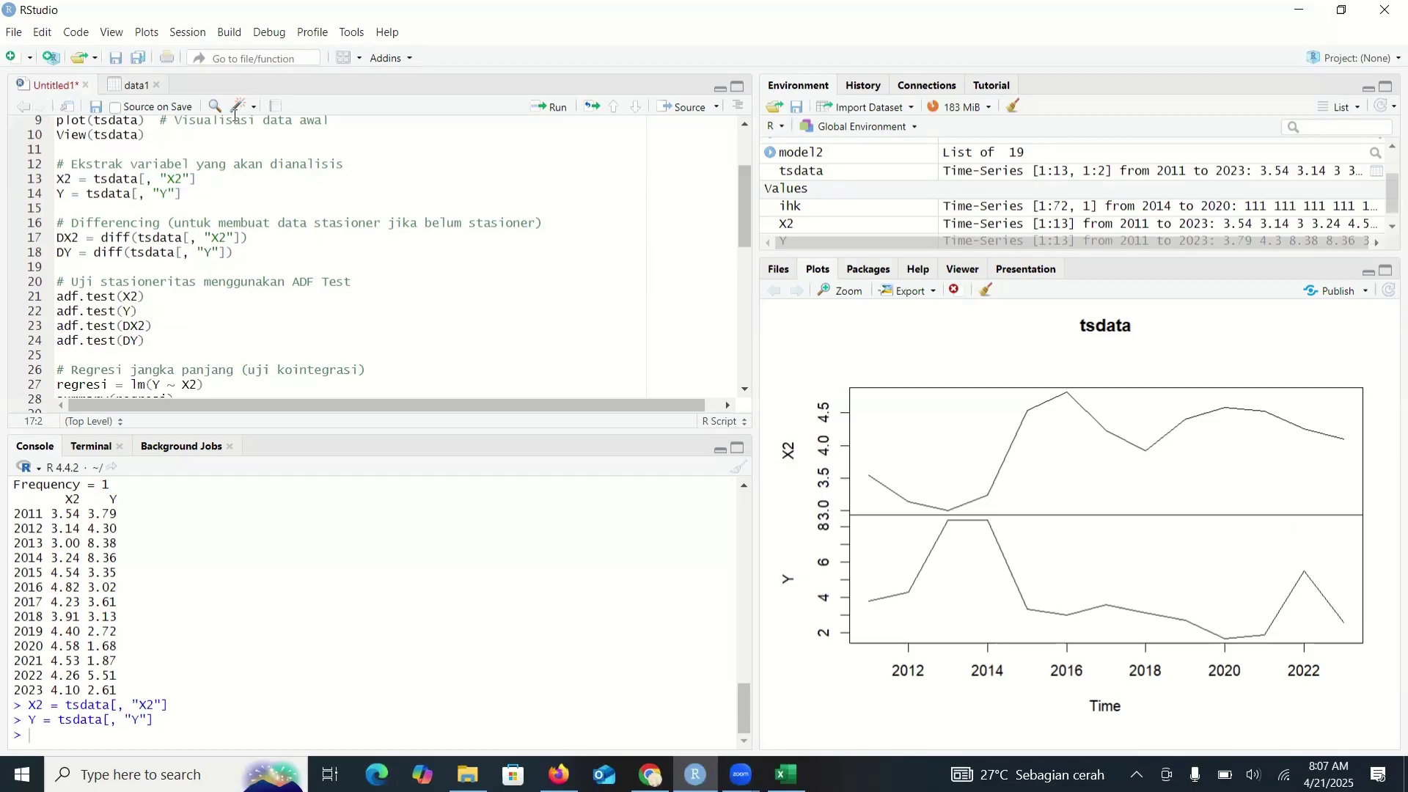
pyautogui.click(166, 297)
pyautogui.scroll(-1, 733, 234)
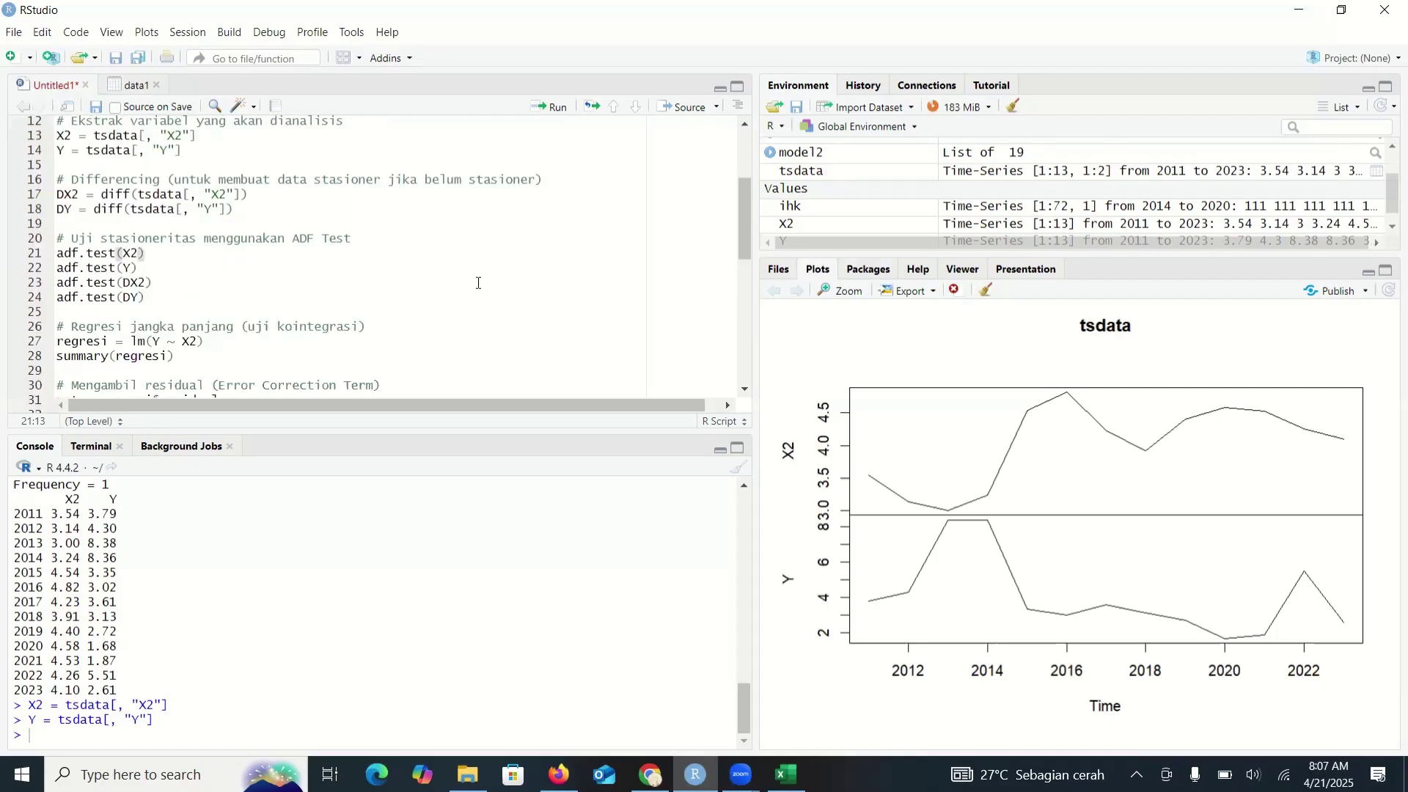
# Step: Clear the filter on the installed package list and open the documentation of the aTSA package
pyautogui.click(864, 268)
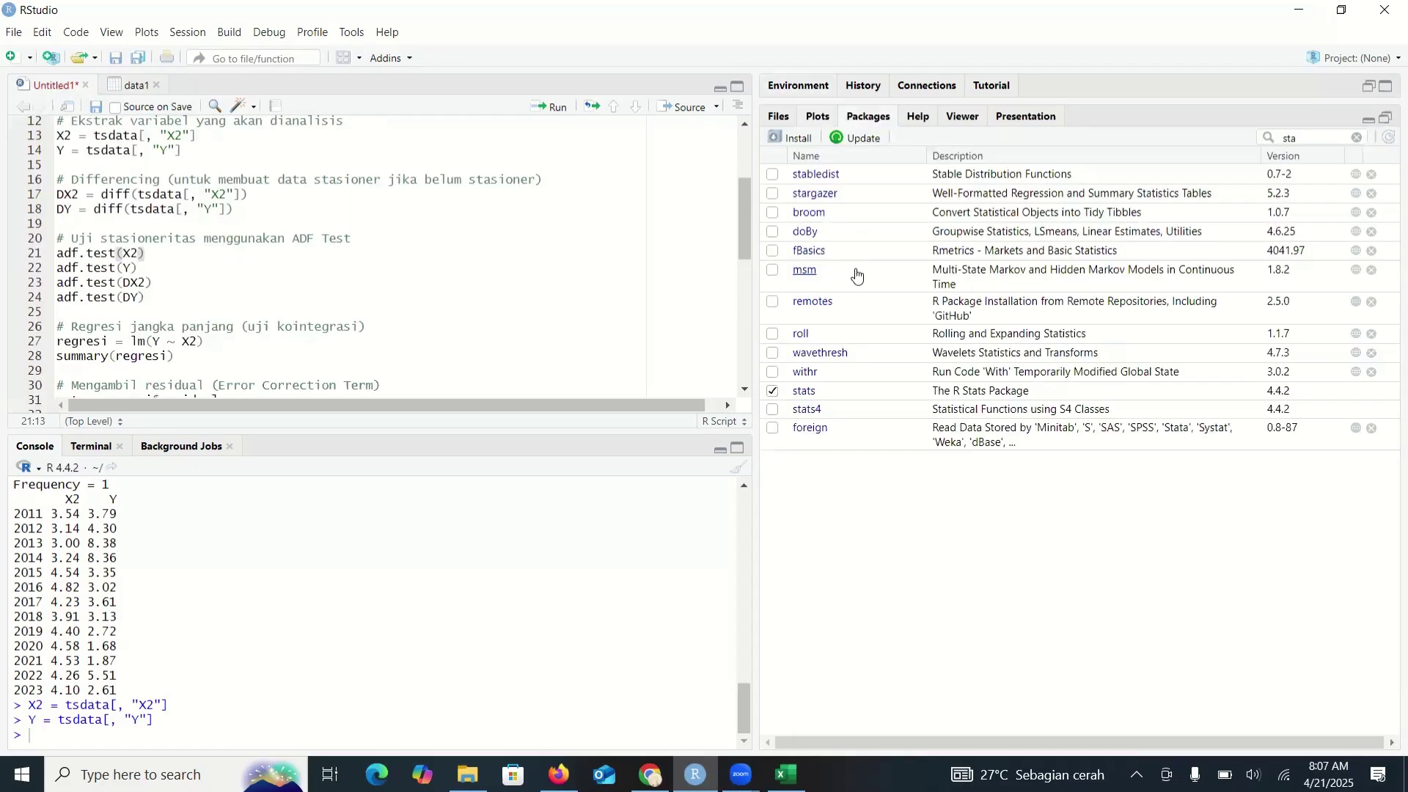
pyautogui.click(1360, 139)
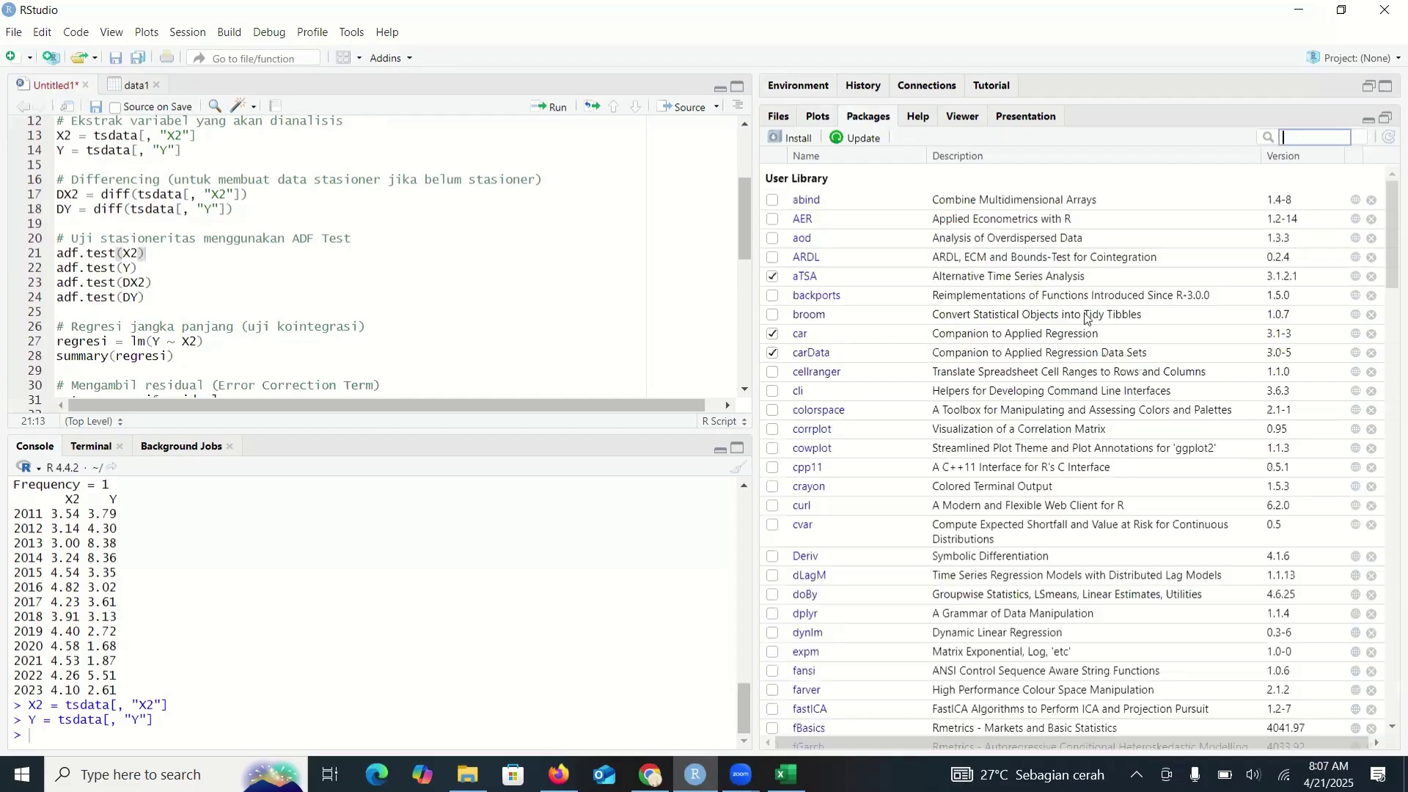
pyautogui.click(807, 276)
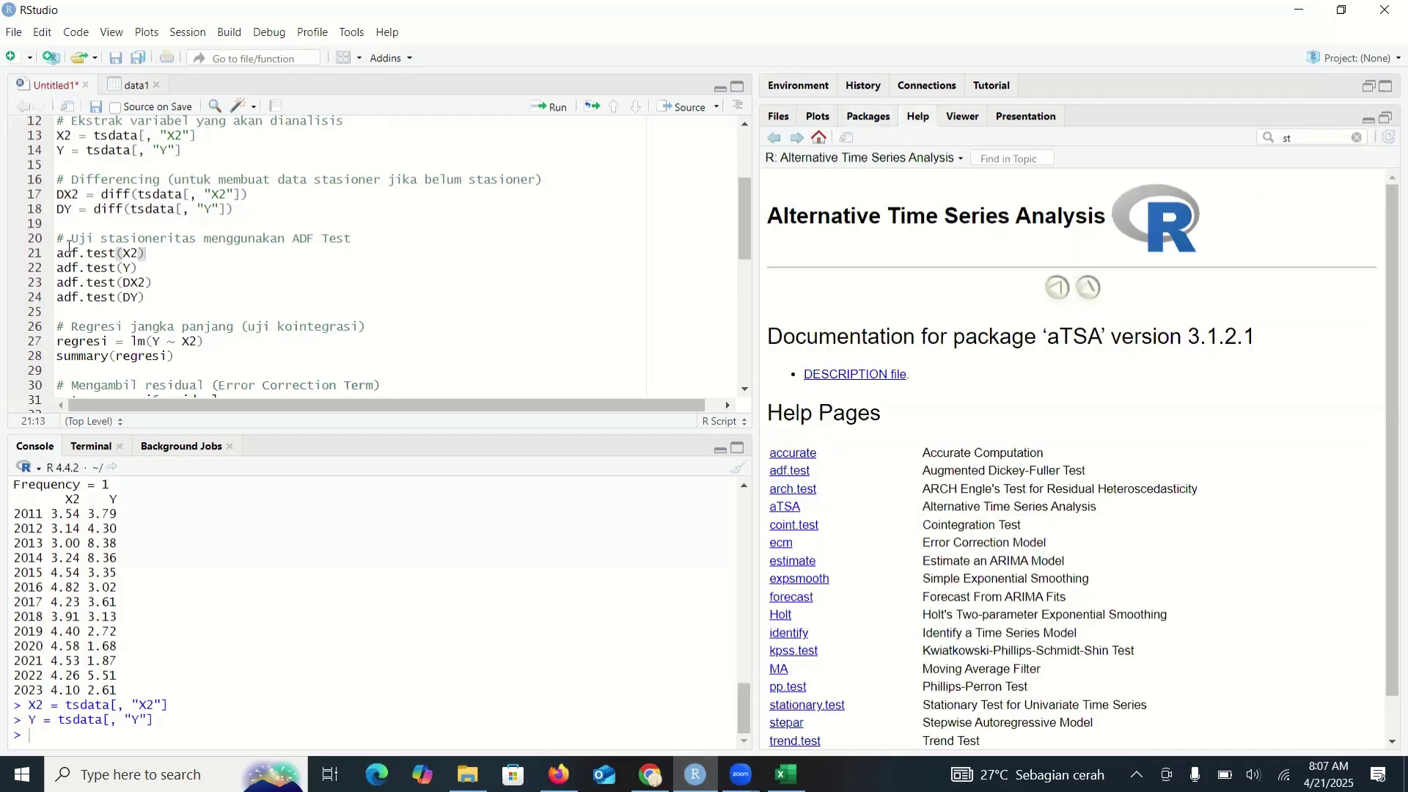
# Step: Try to run the four adf.test lines of the script for X2, Y, DX2 and DY
pyautogui.moveTo(57, 253); pyautogui.dragTo(158, 299)
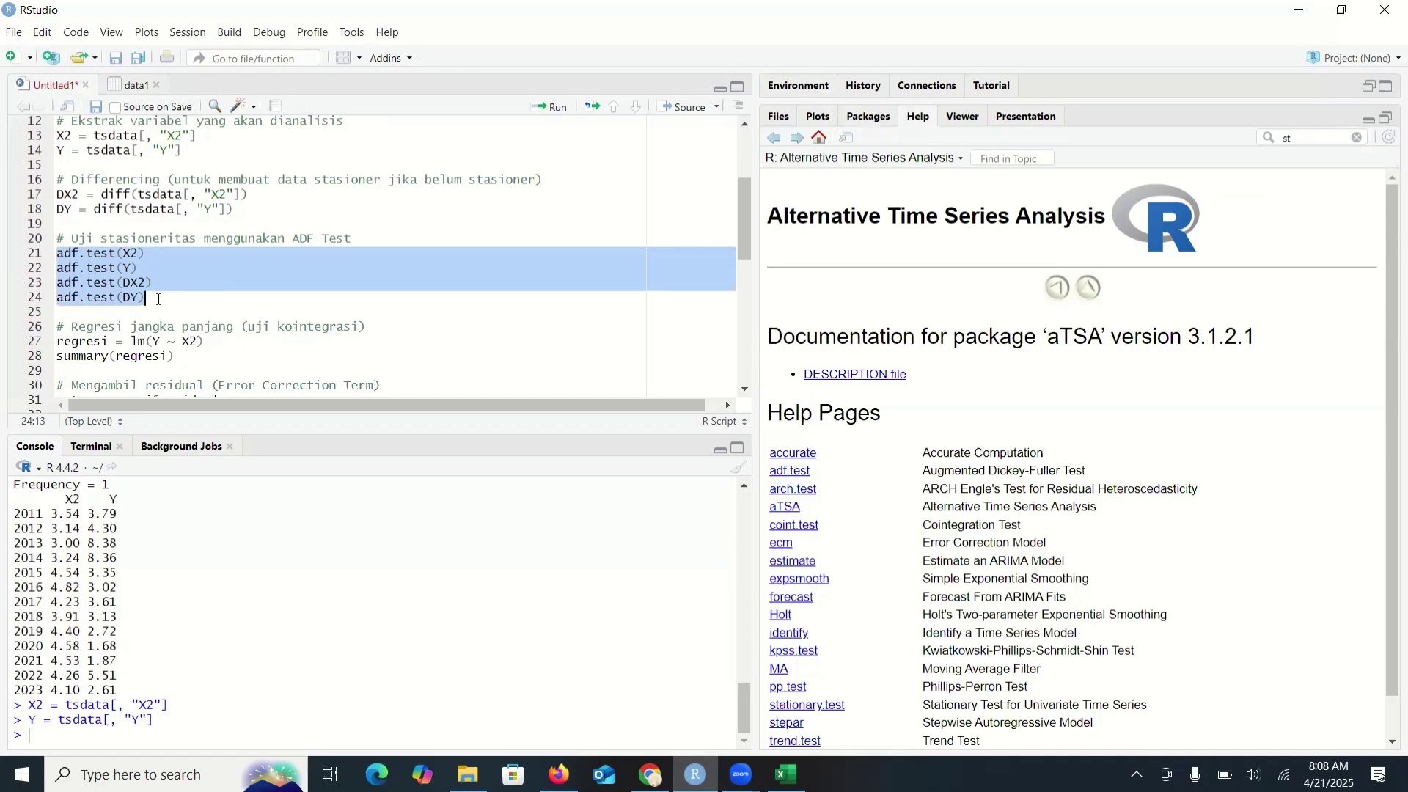
pyautogui.click(562, 110)
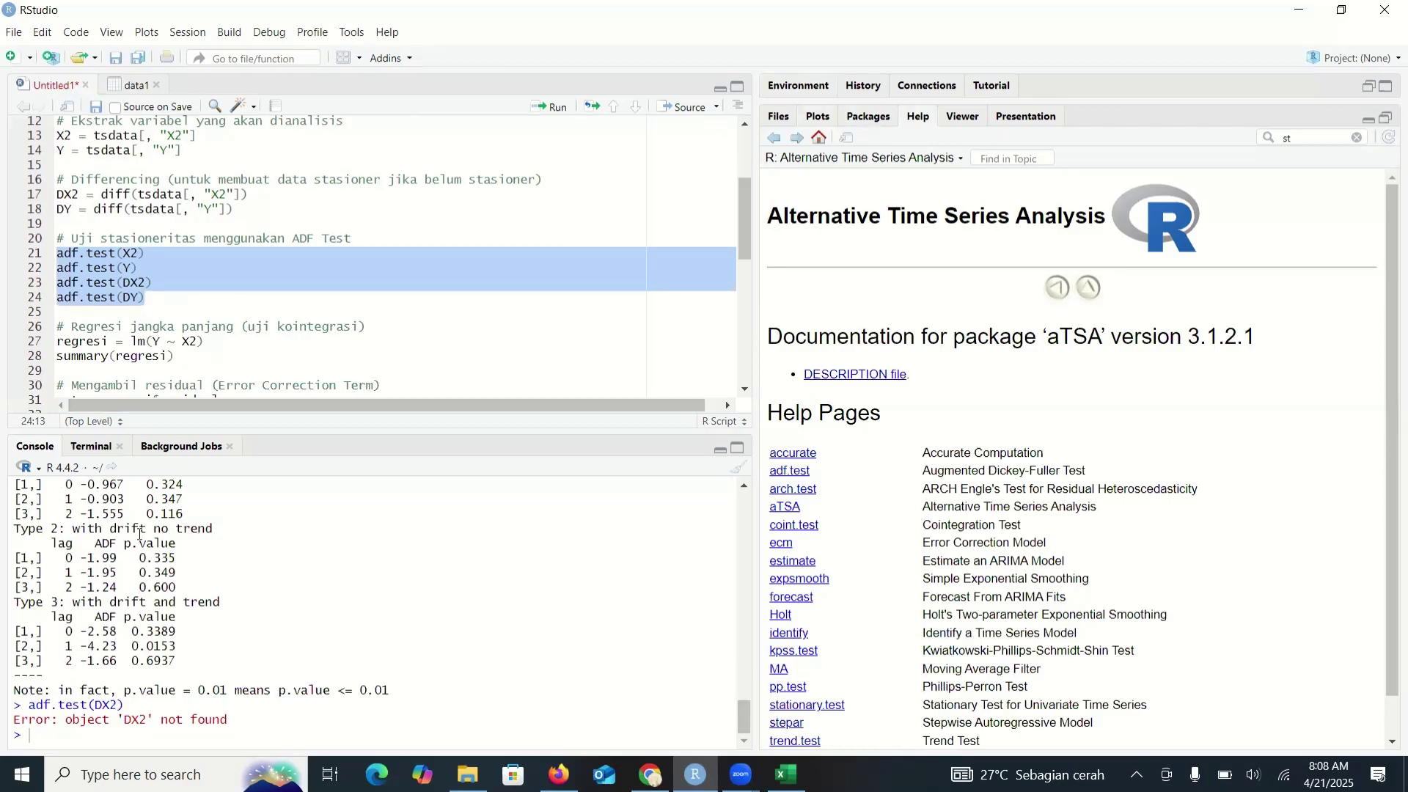
pyautogui.click(213, 223)
# Step: Create the differenced series DX2 and DY by running the two diff() lines of the script together
pyautogui.tripleClick(64, 195)
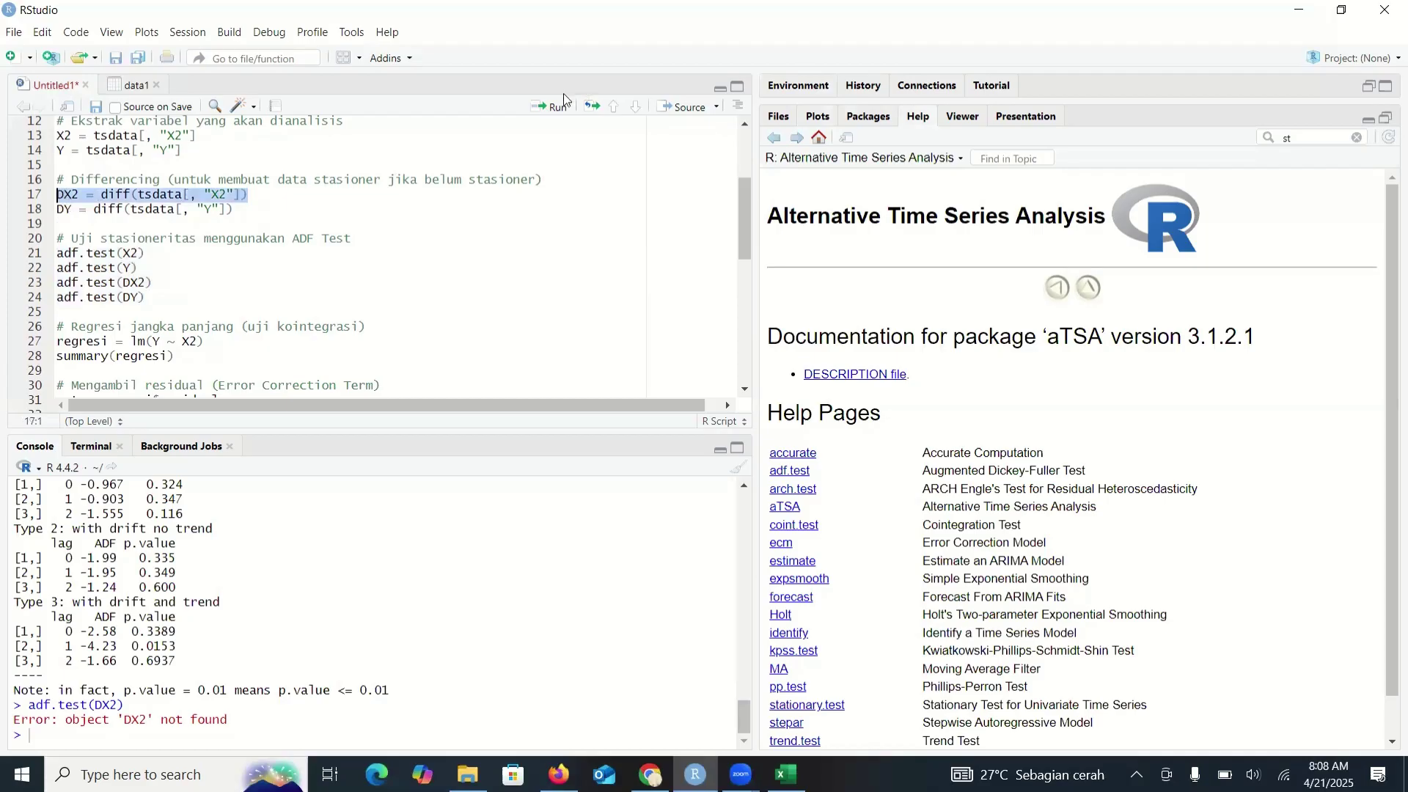
pyautogui.click(285, 194)
pyautogui.click(57, 195)
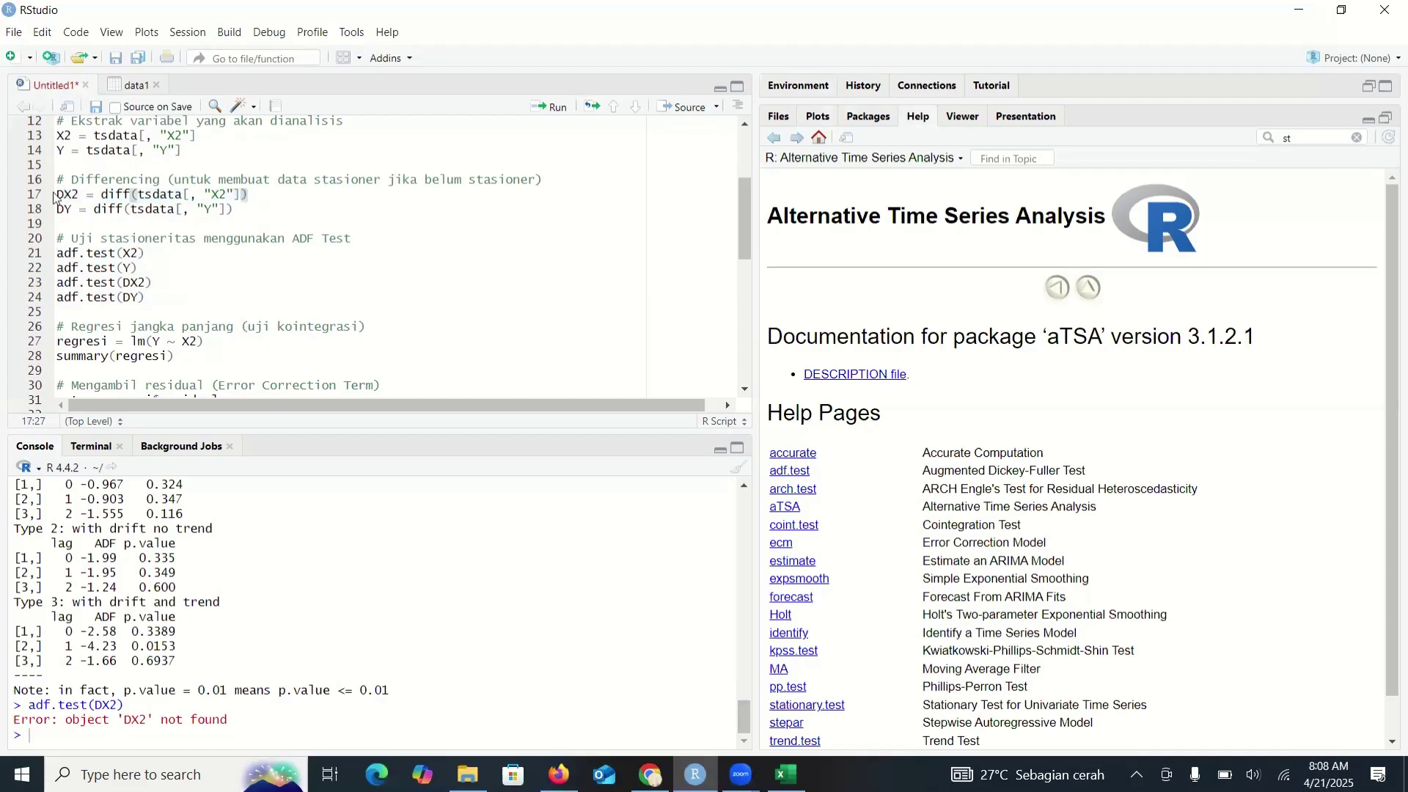
pyautogui.moveTo(57, 195); pyautogui.dragTo(197, 194)
pyautogui.hotkey('shift', 'Down')
pyautogui.hotkey('shift', 'End')
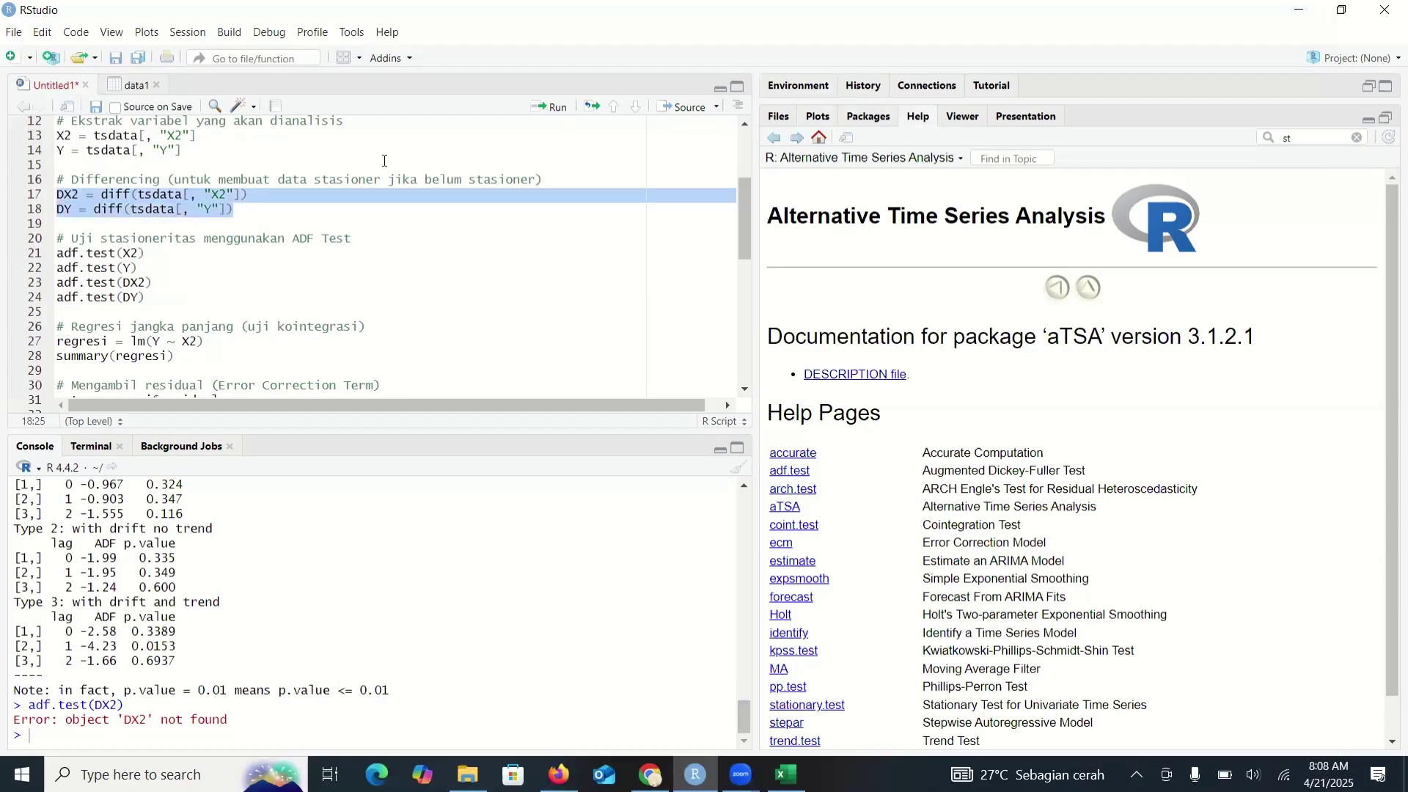
pyautogui.doubleClick(552, 108)
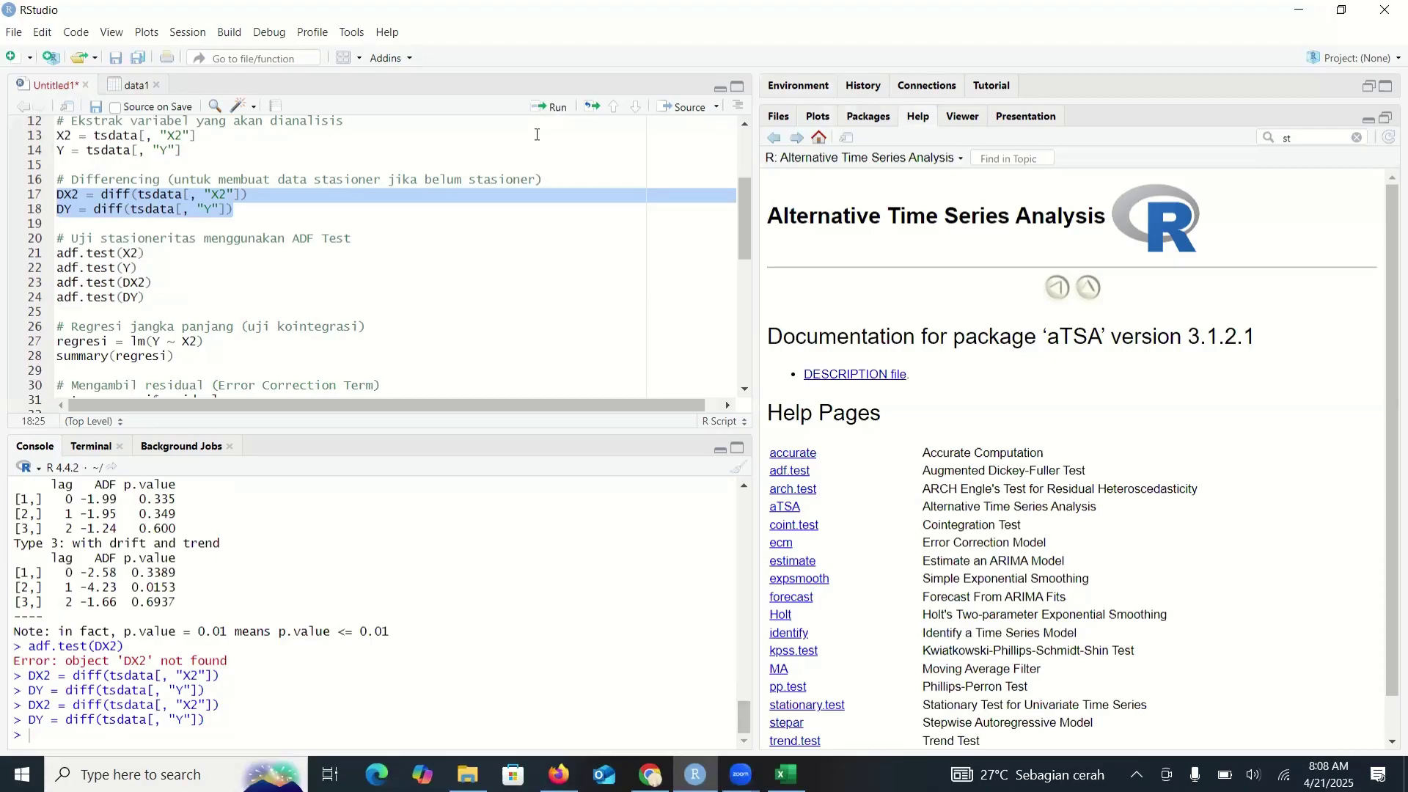
# Step: Run the ADF stationarity tests on X2, Y, DX2 and DY from the script
pyautogui.moveTo(57, 253); pyautogui.dragTo(58, 281)
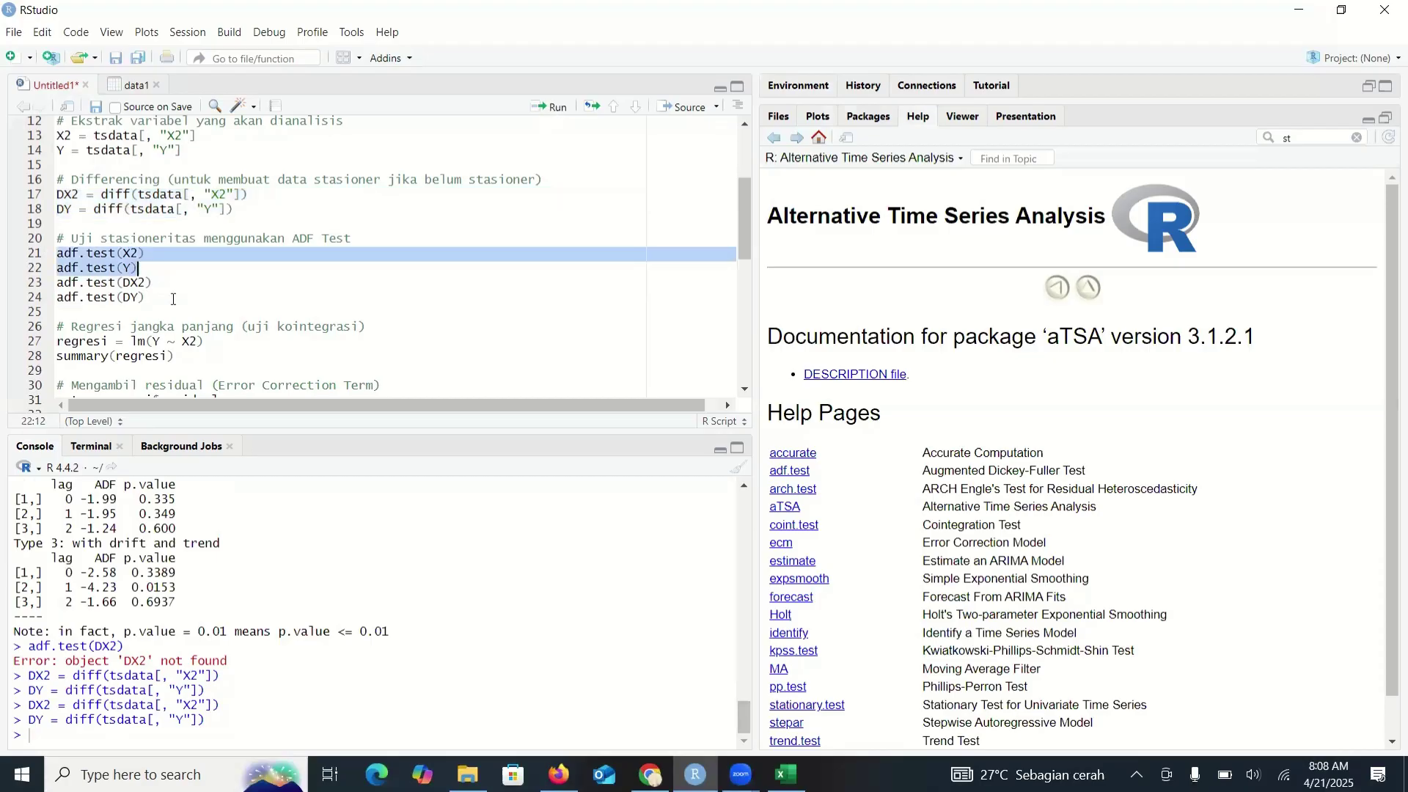
pyautogui.hotkey('shift', 'Down')
pyautogui.hotkey('shift', 'End')
pyautogui.click(559, 108)
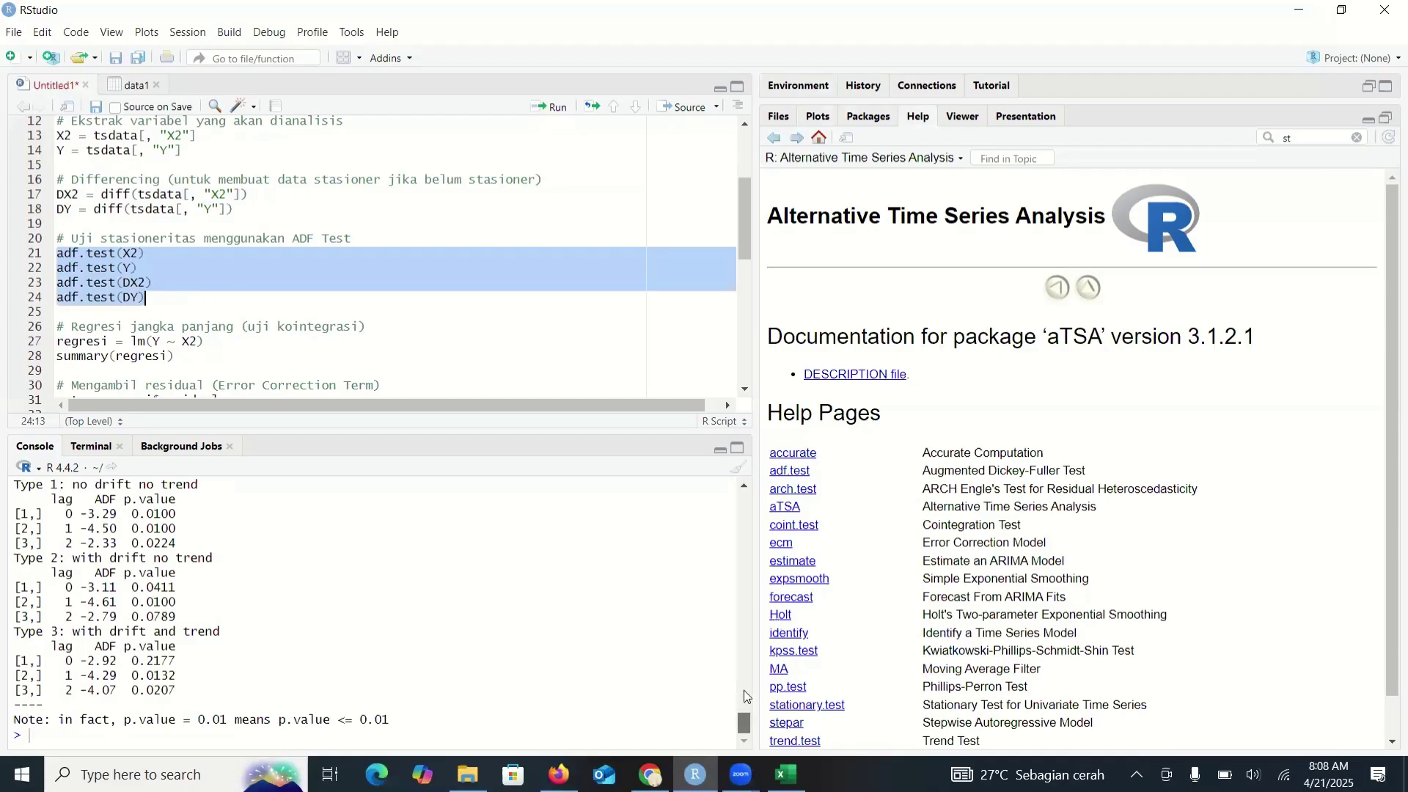
# Step: Review the ADF test output for X2 and Y in the console, comparing p-values across the three test types
pyautogui.scroll(5, 741, 673)
pyautogui.moveTo(739, 668); pyautogui.dragTo(736, 647)
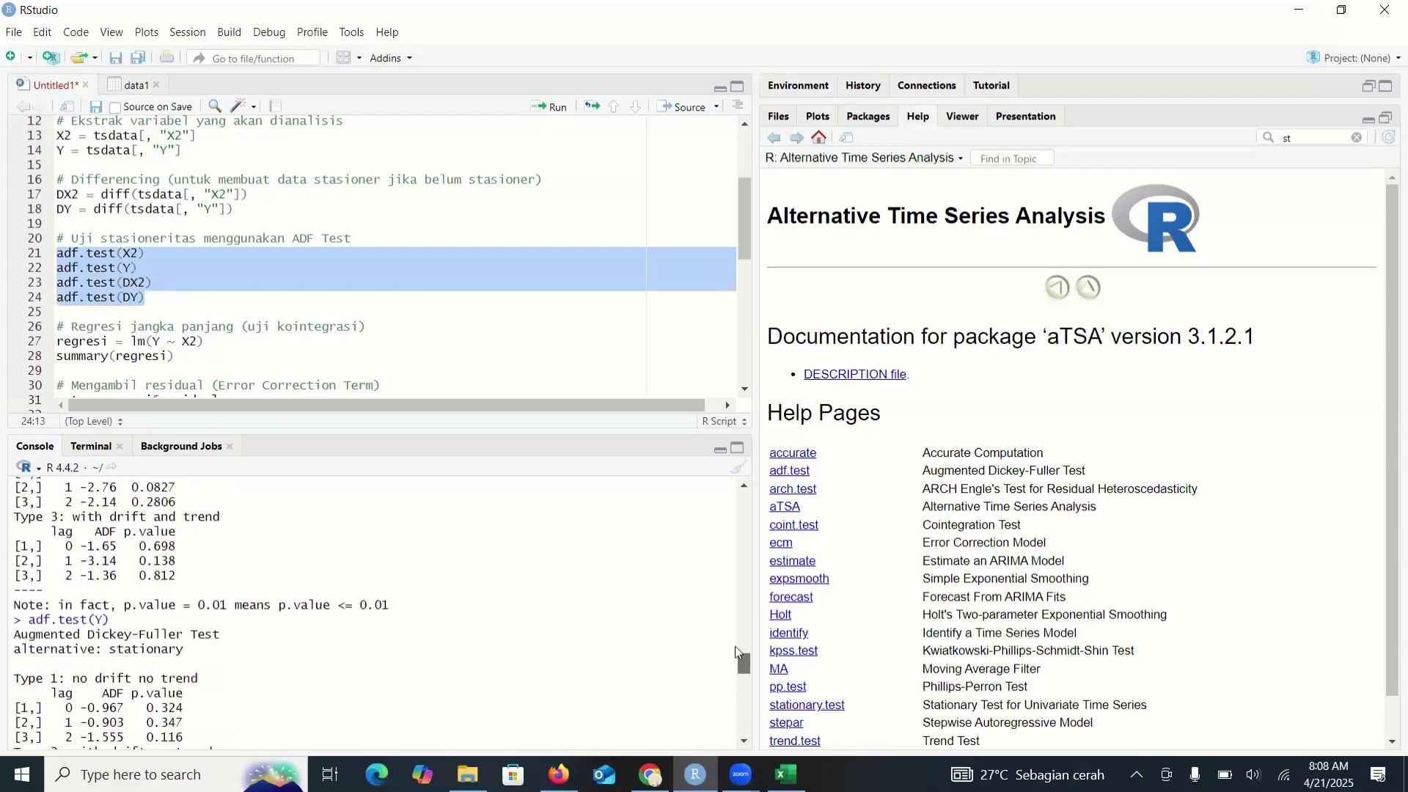
pyautogui.click(733, 648)
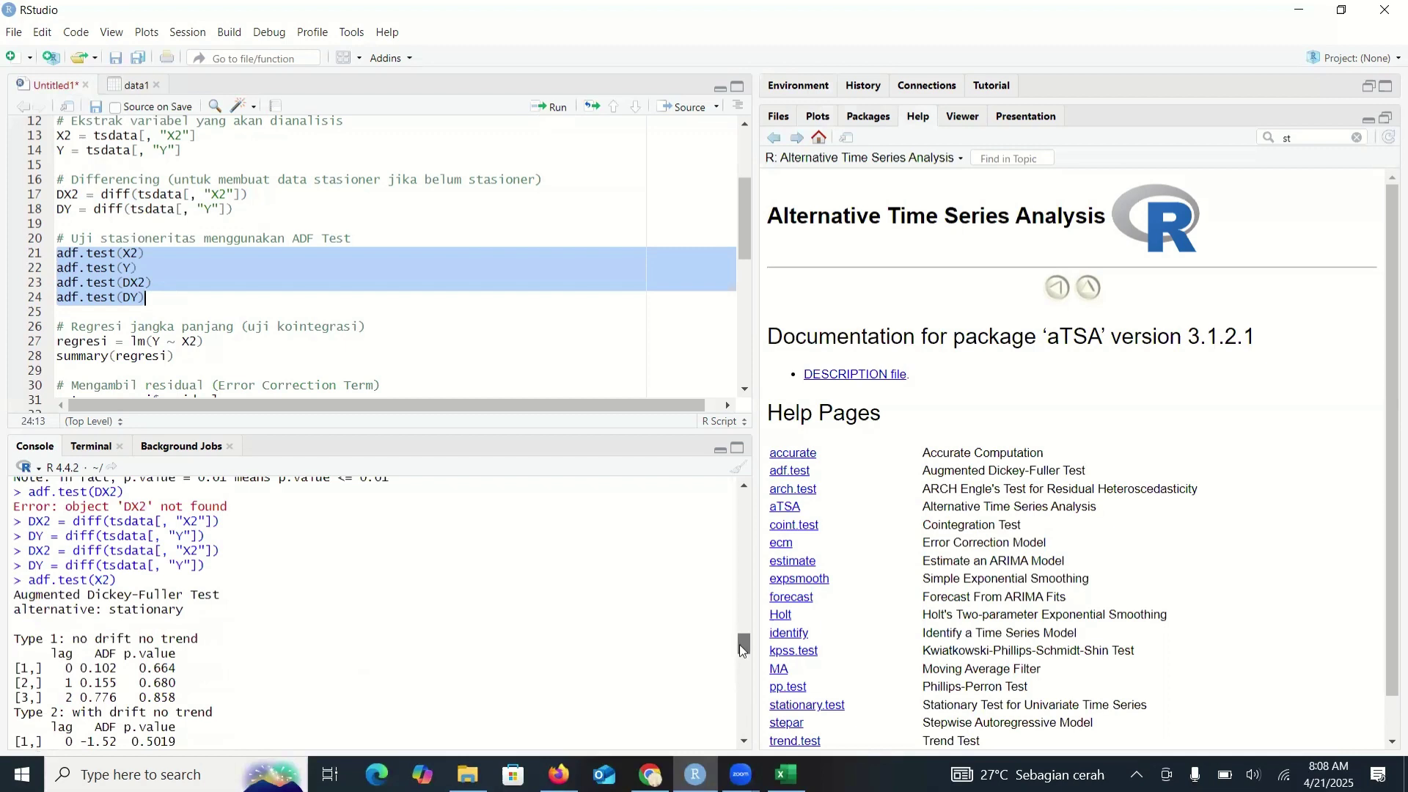
pyautogui.moveTo(739, 644); pyautogui.dragTo(749, 651)
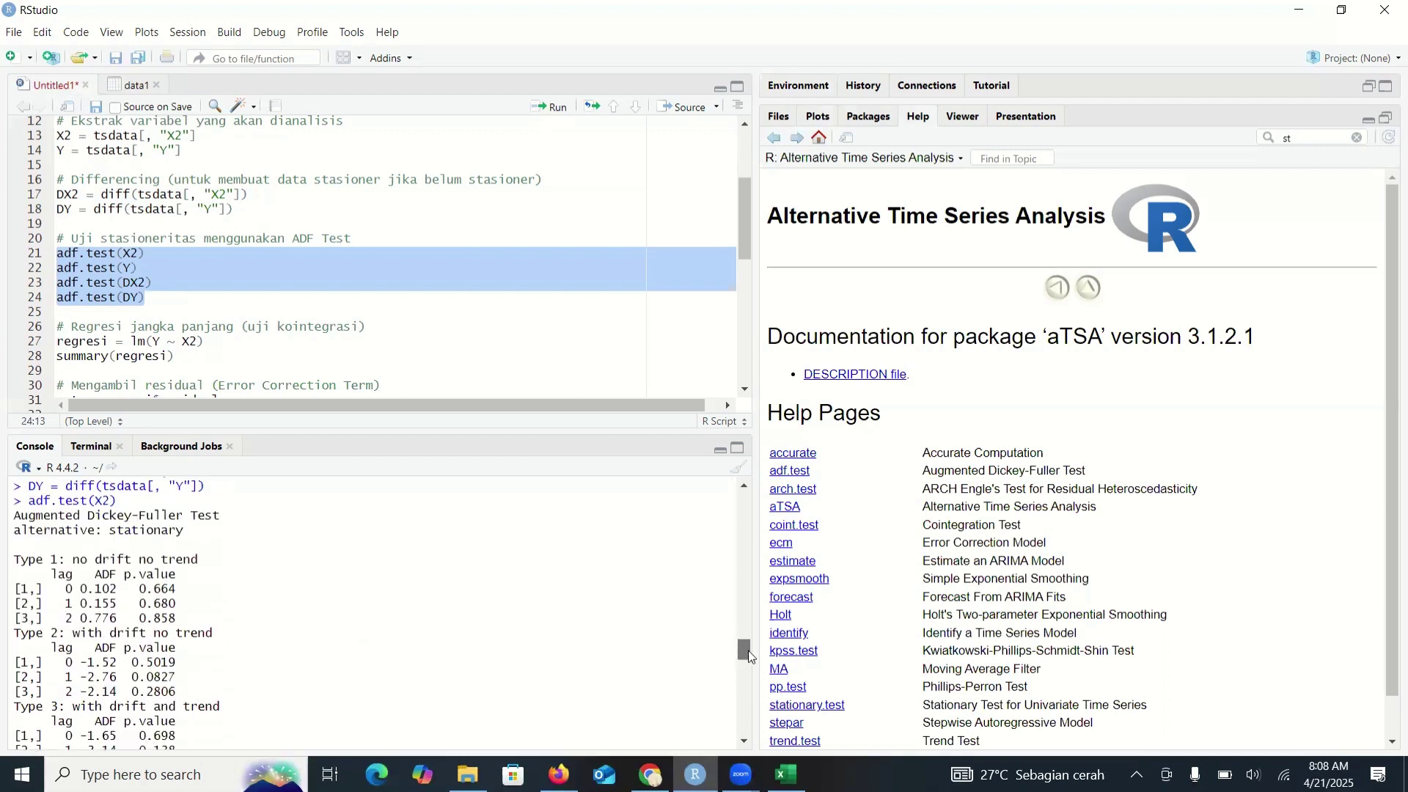
pyautogui.scroll(-1, 749, 653)
pyautogui.scroll(-1, 749, 653)
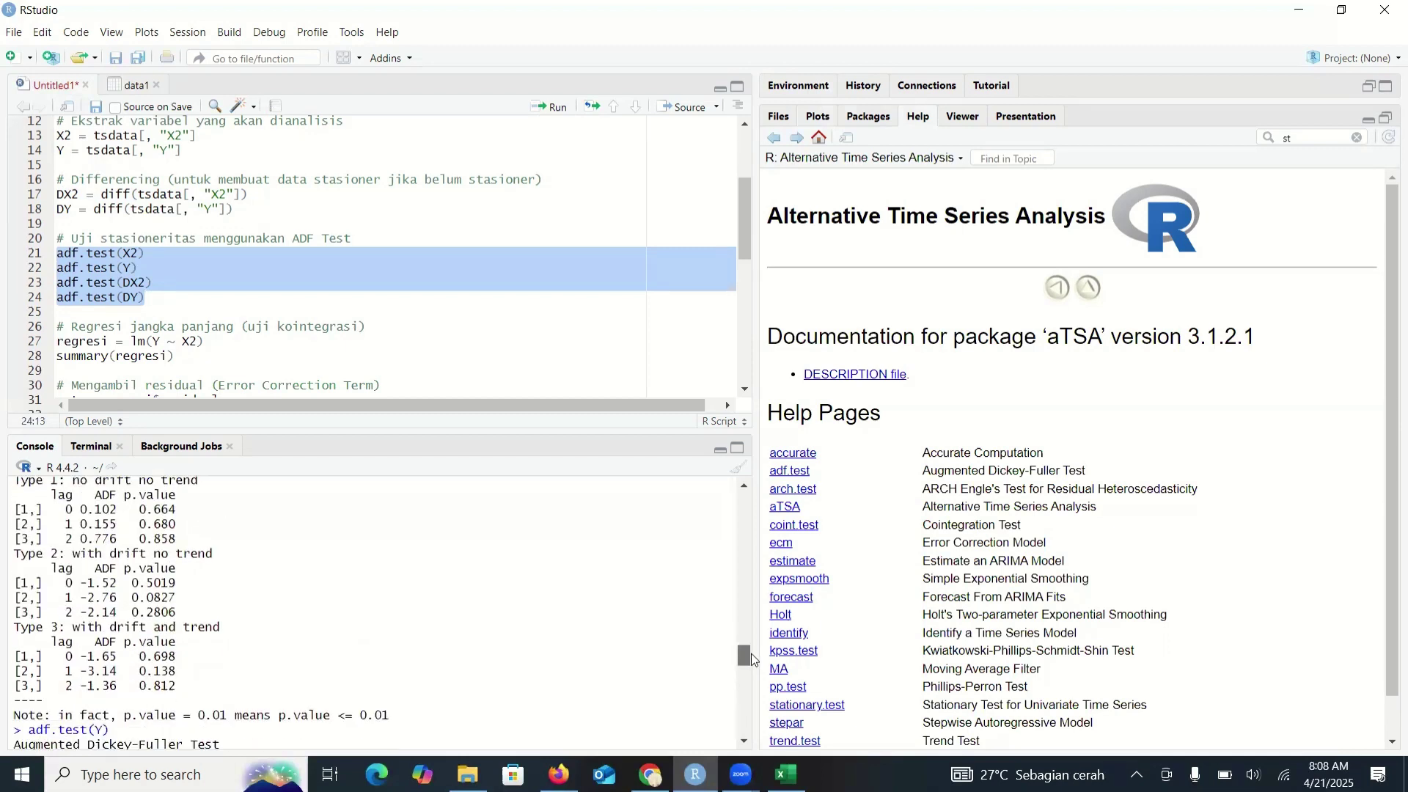
pyautogui.scroll(-2, 752, 665)
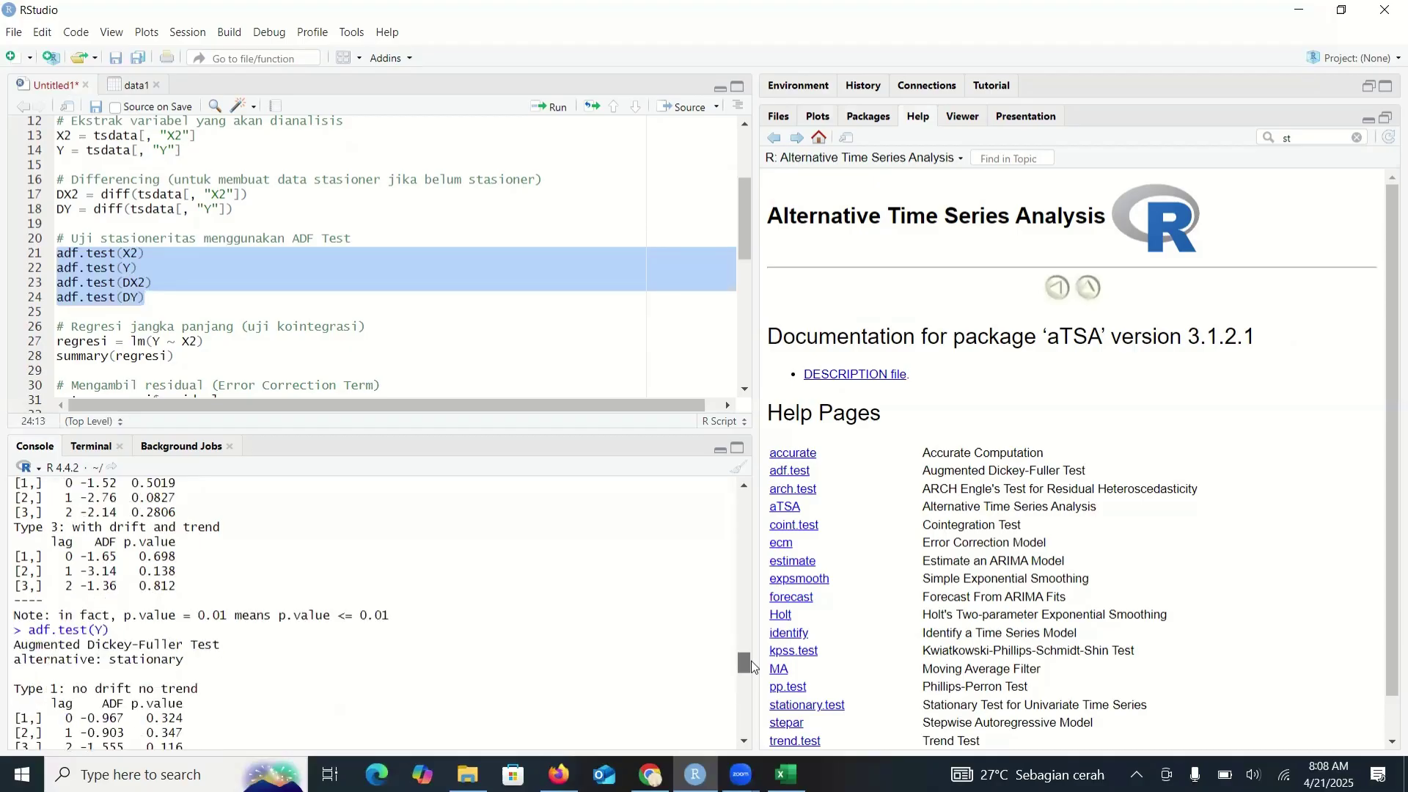
pyautogui.scroll(-1, 753, 663)
pyautogui.scroll(-2, 764, 677)
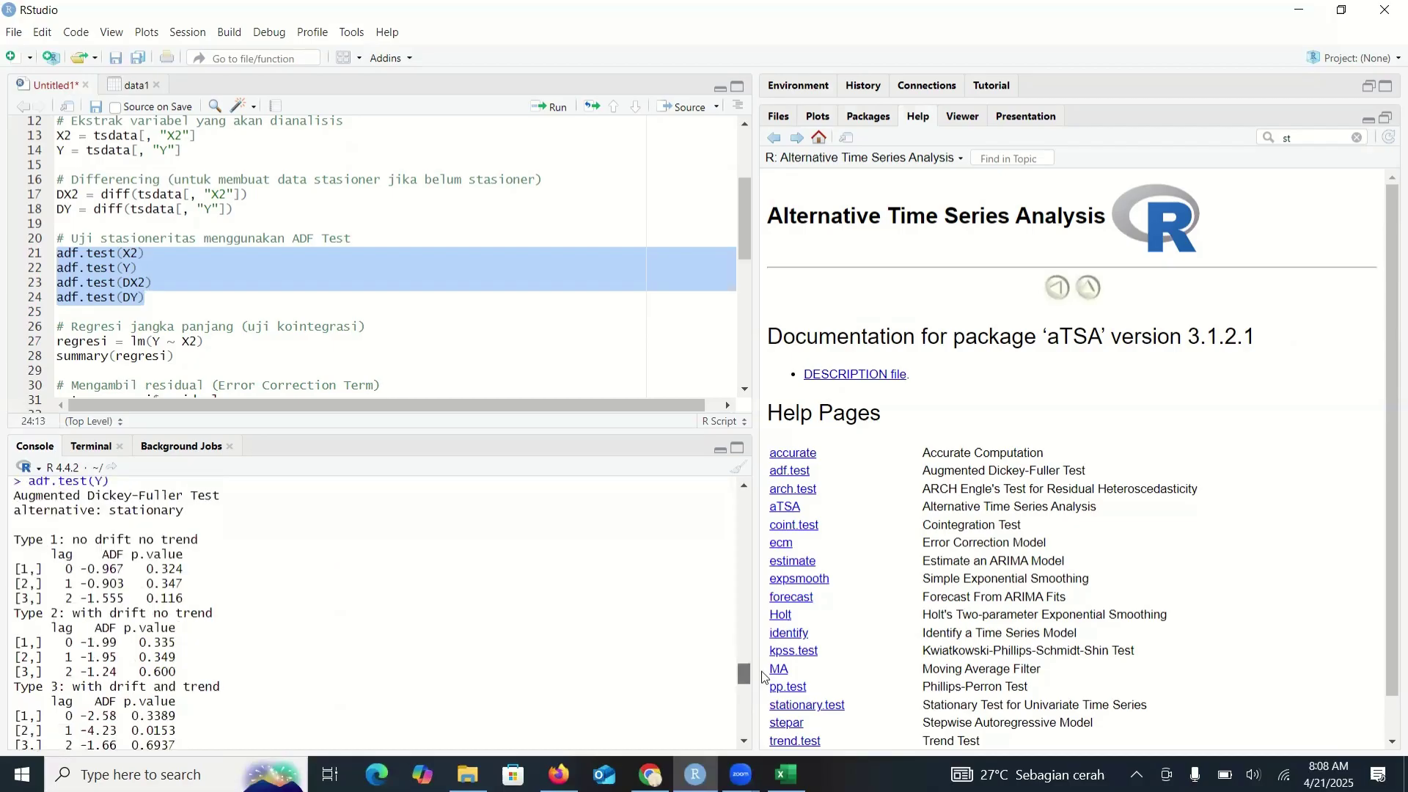
pyautogui.scroll(-1, 764, 678)
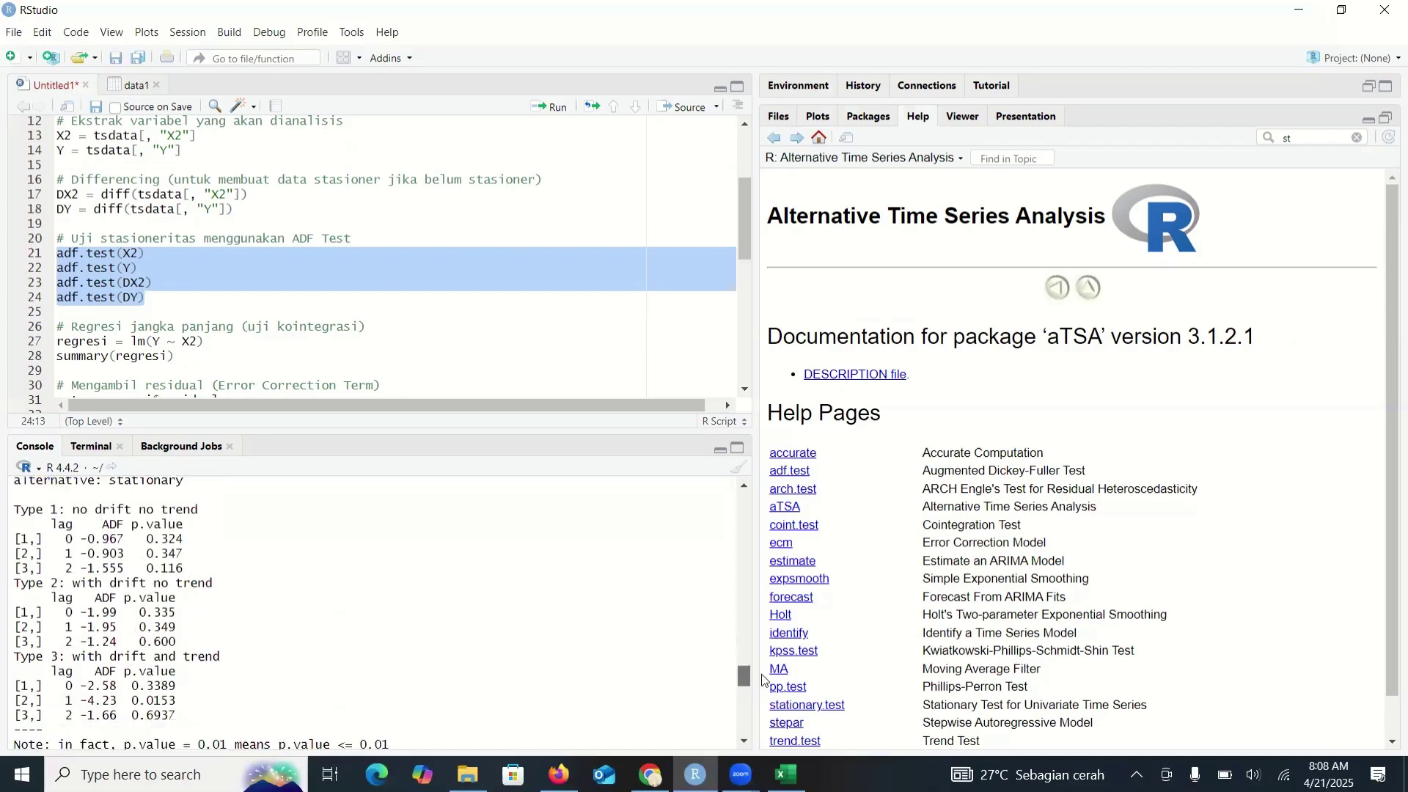
pyautogui.scroll(-2, 766, 682)
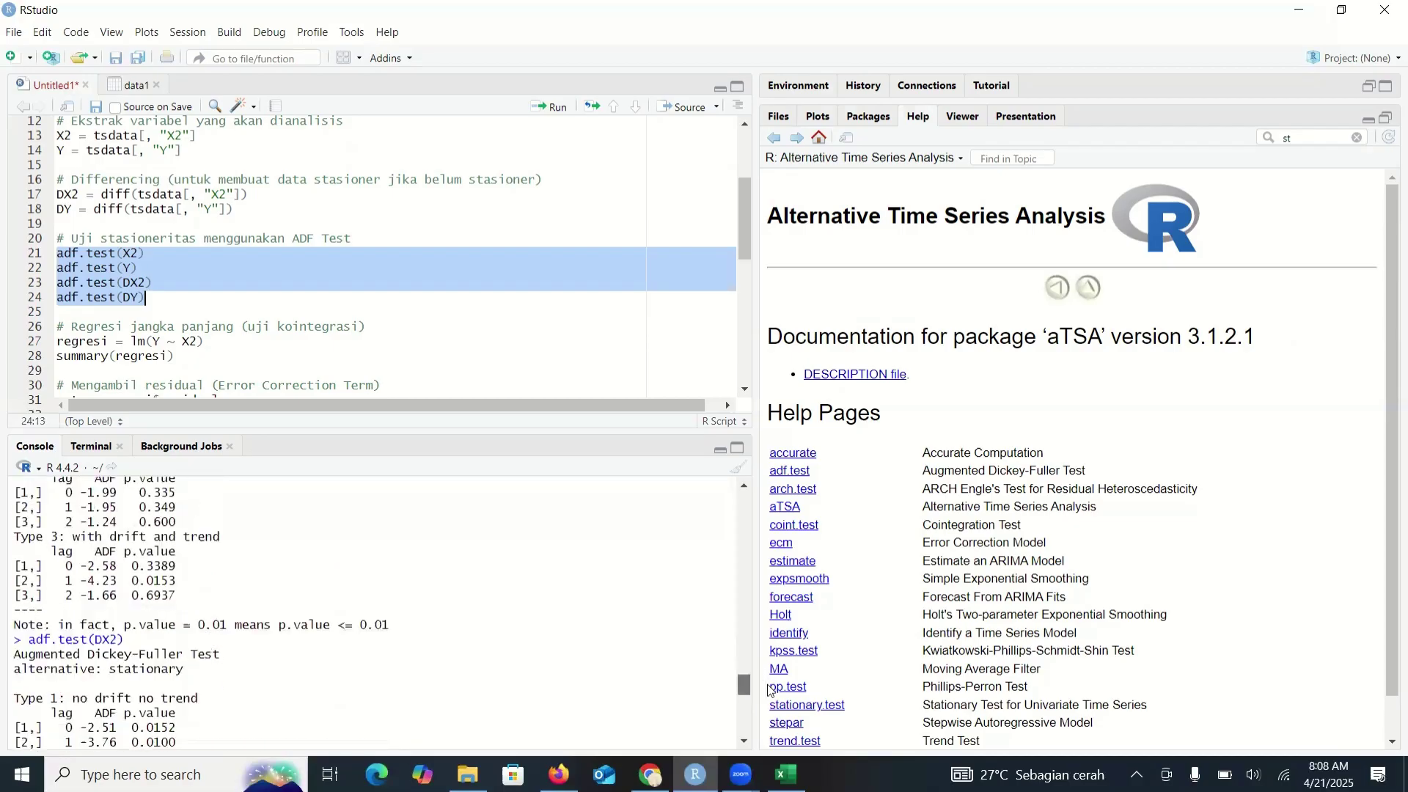
# Step: Review the ADF test output for the differenced series DX2 and DY through to the end of the console
pyautogui.scroll(-1, 772, 695)
pyautogui.scroll(-1, 772, 697)
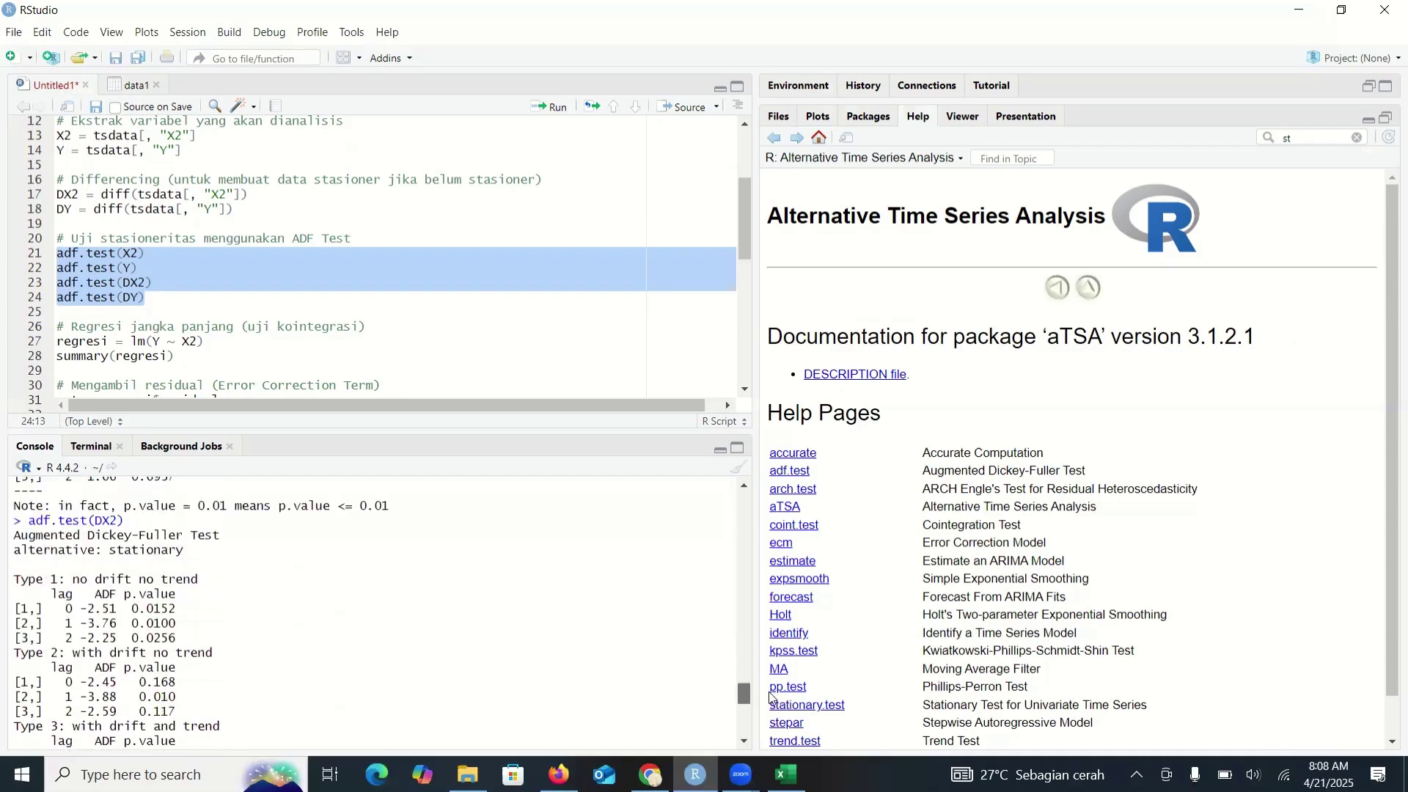
pyautogui.scroll(-1, 776, 701)
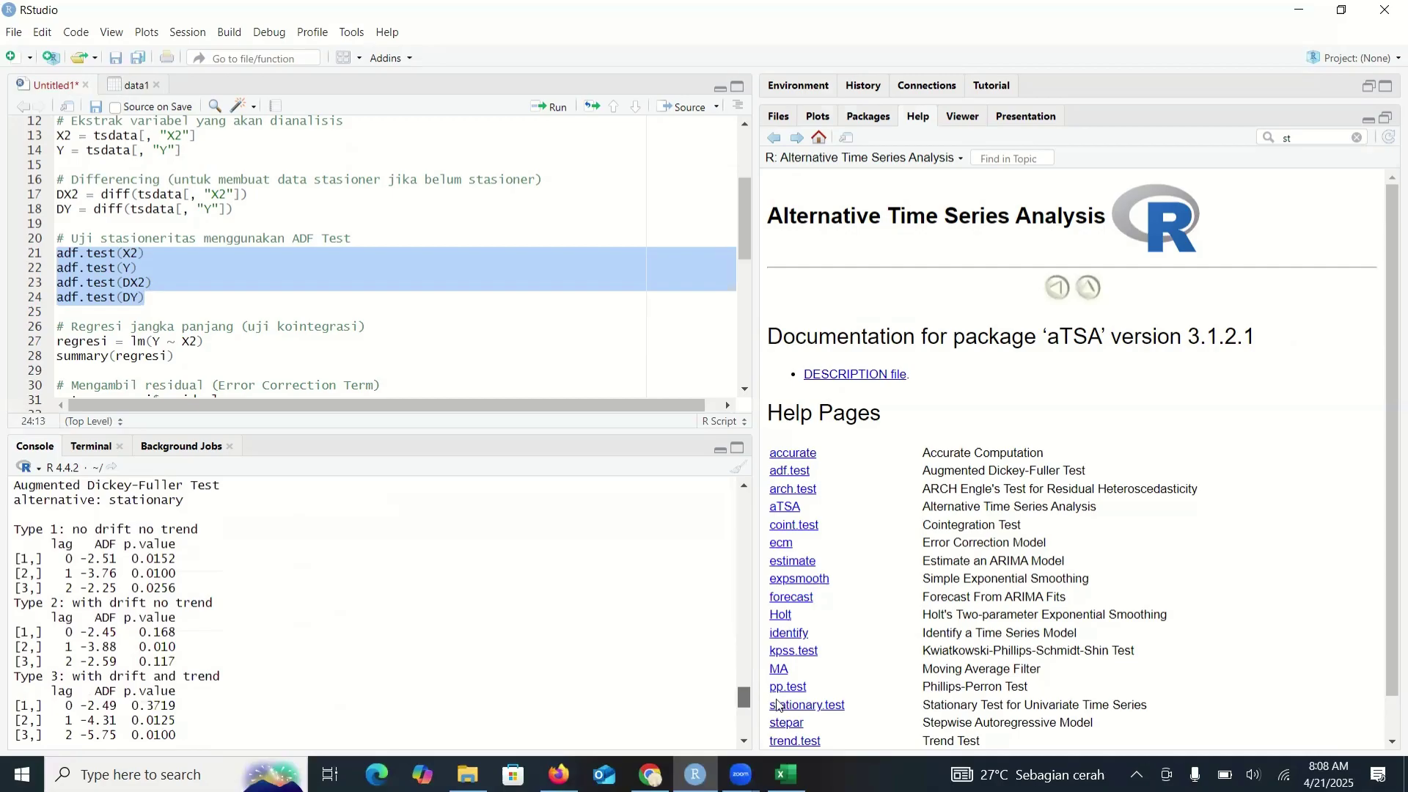
pyautogui.click(780, 706)
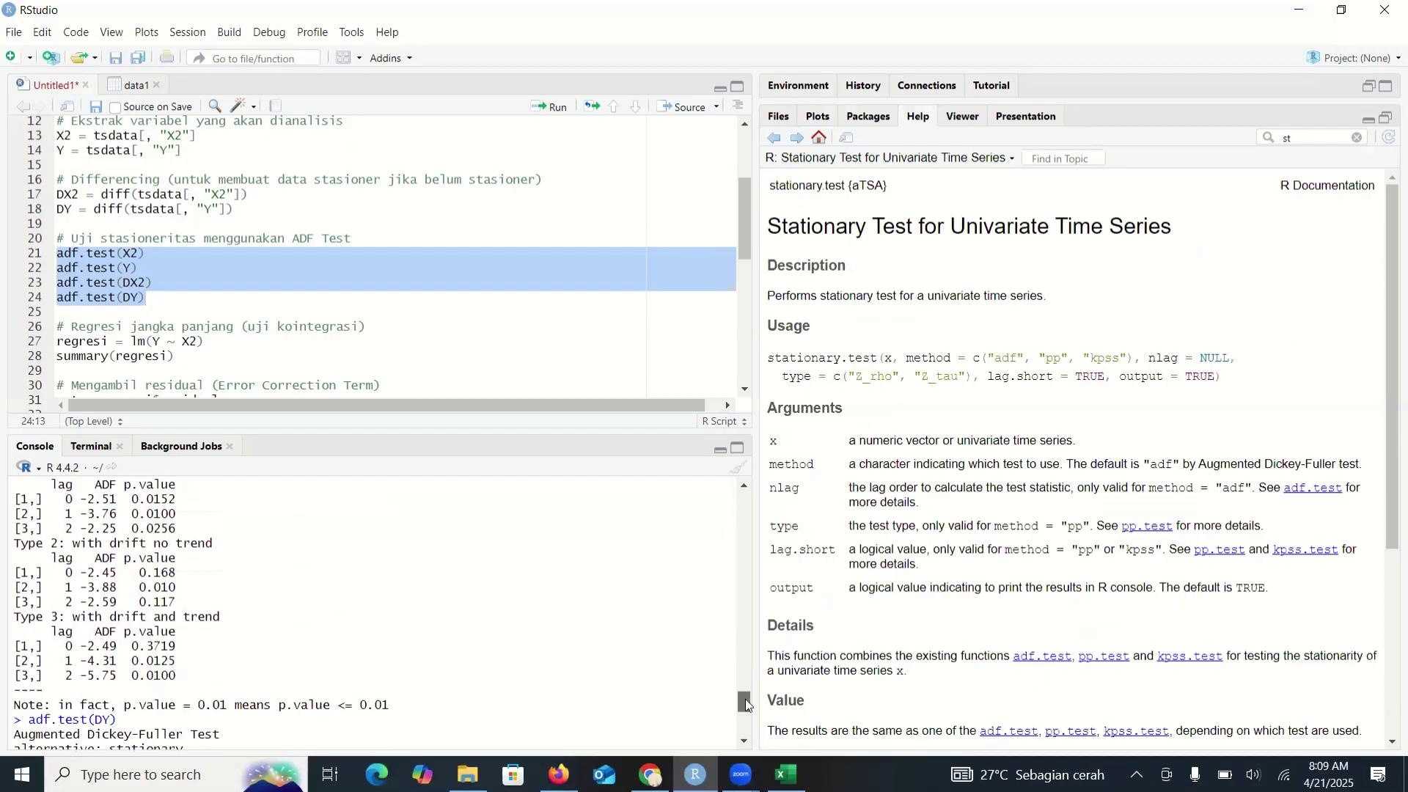
pyautogui.moveTo(750, 710); pyautogui.dragTo(766, 728)
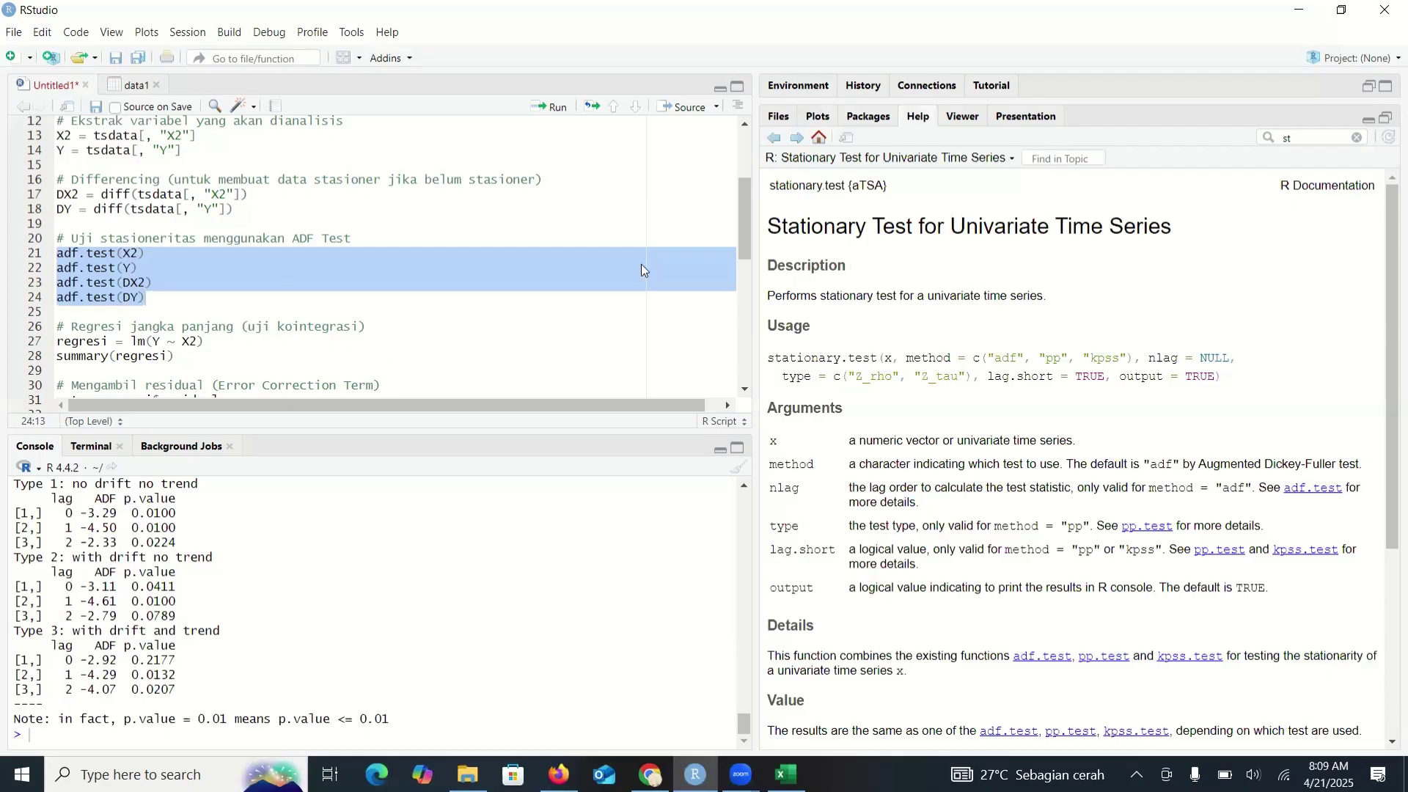
# Step: Filter the installed package list by "sta" and open the documentation of the stats package
pyautogui.scroll(-3, 742, 220)
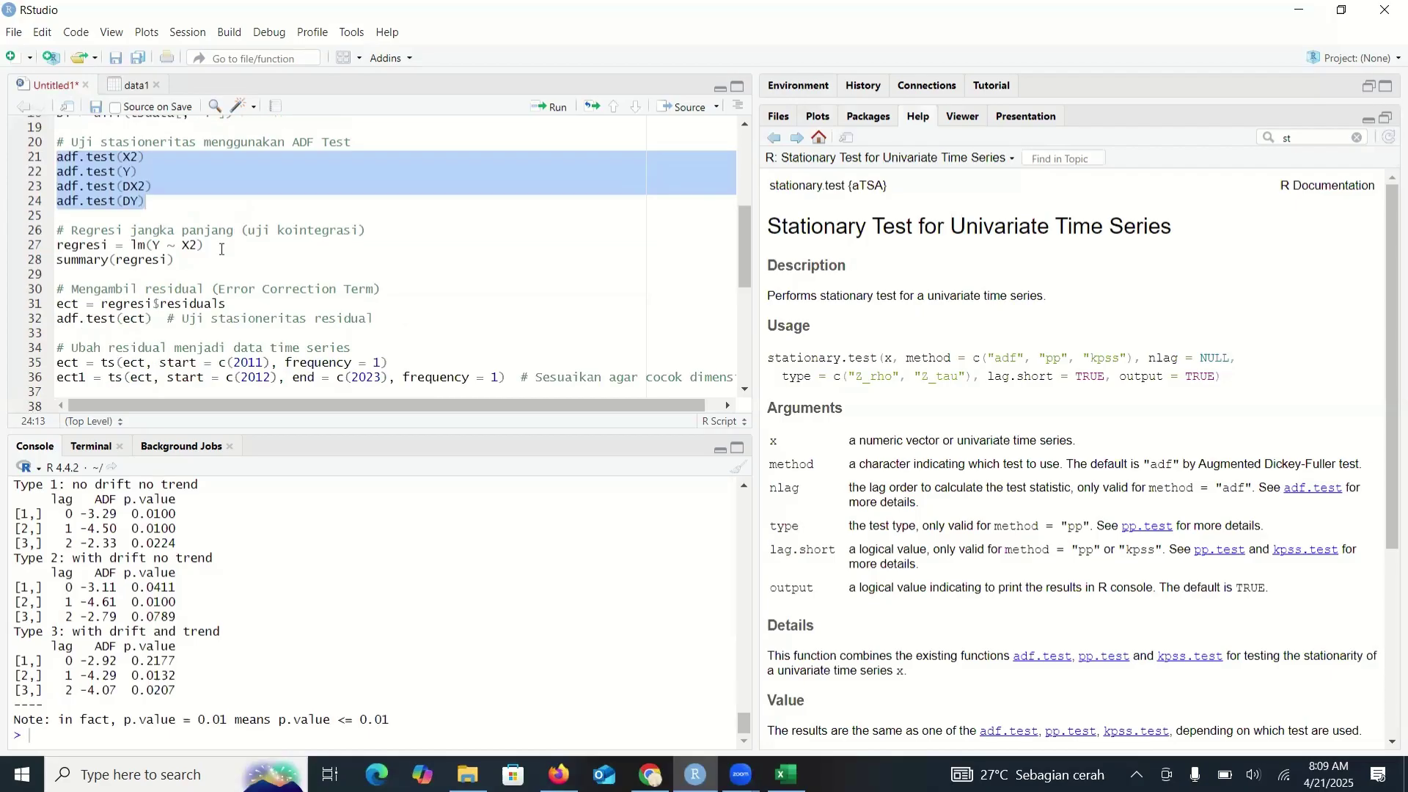
pyautogui.click(219, 250)
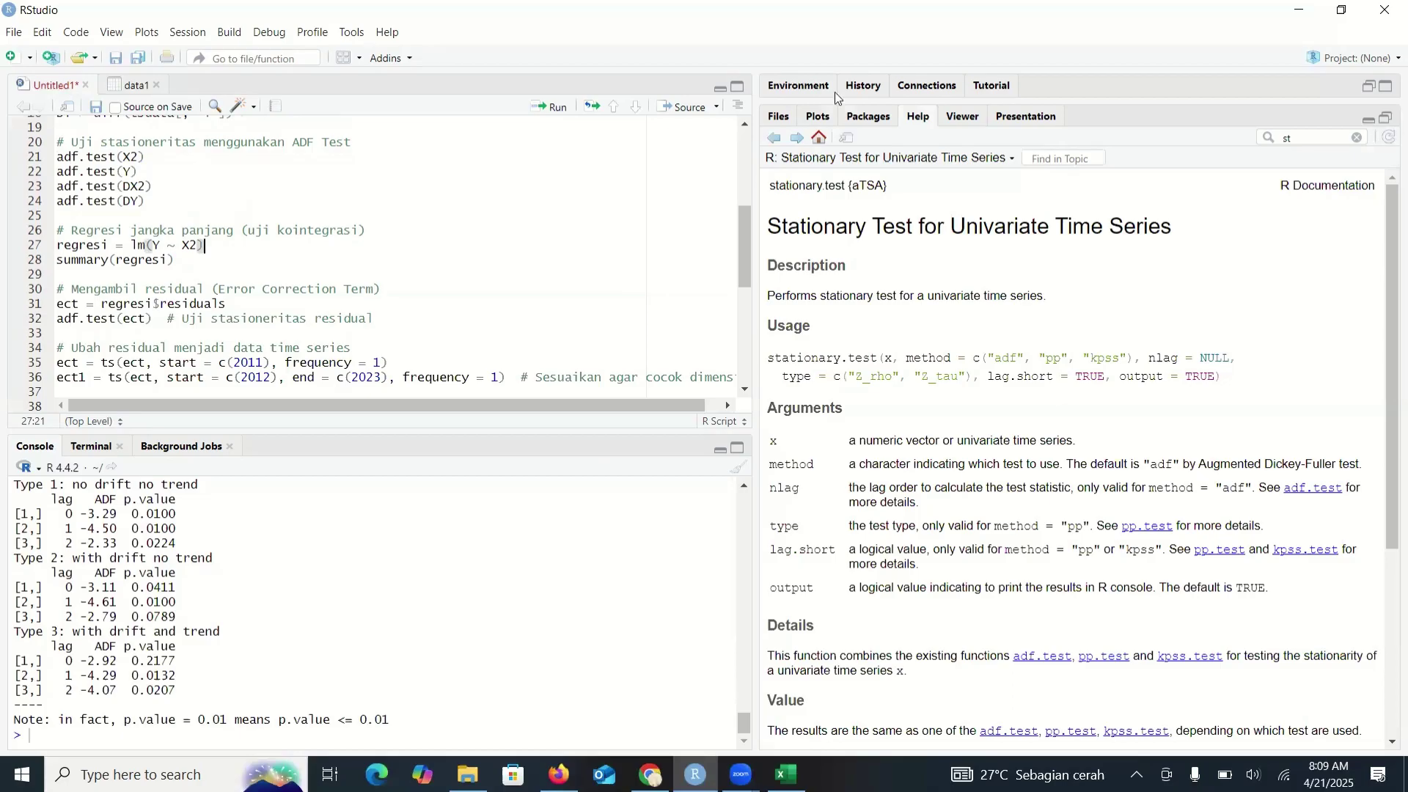
pyautogui.click(872, 119)
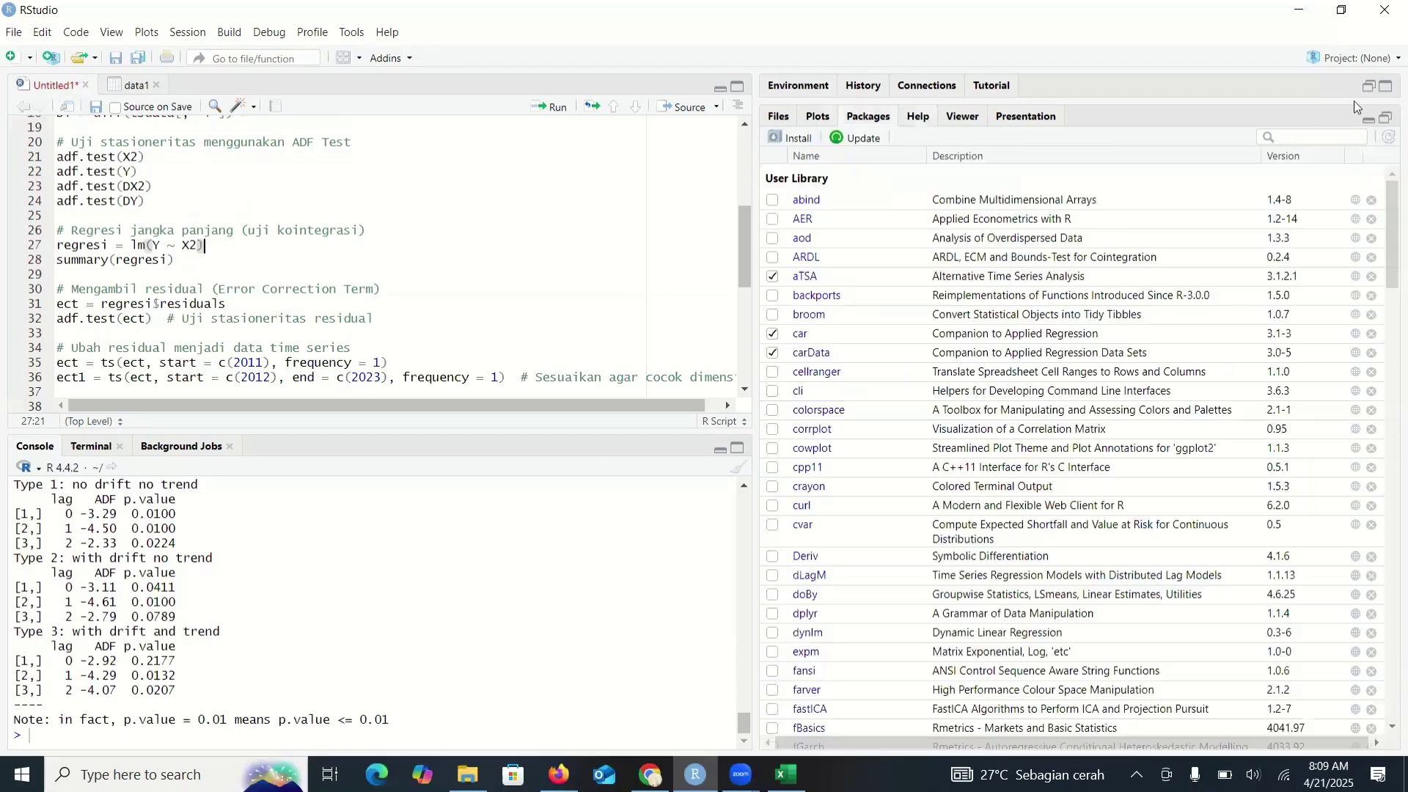
pyautogui.click(1348, 138)
pyautogui.write('sta')
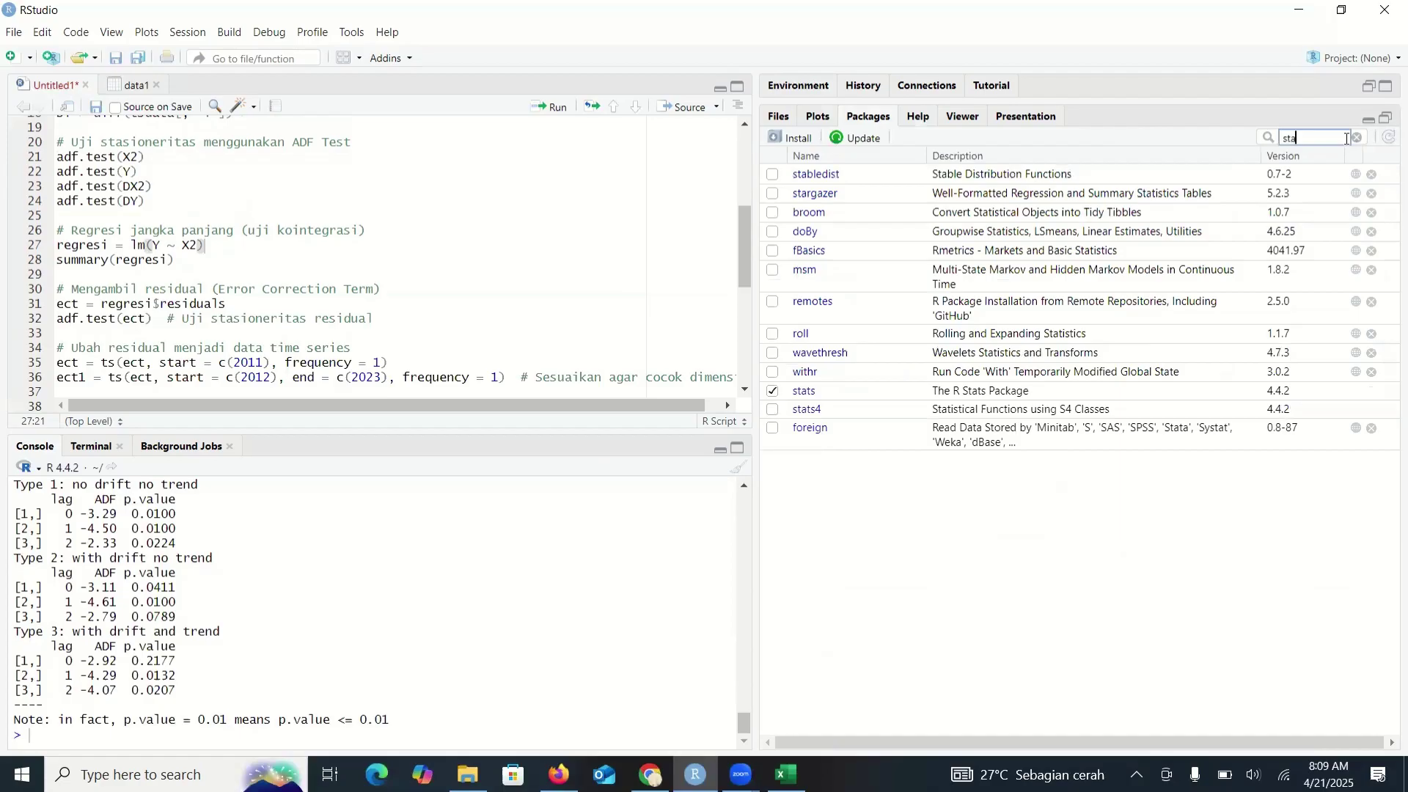
pyautogui.click(811, 393)
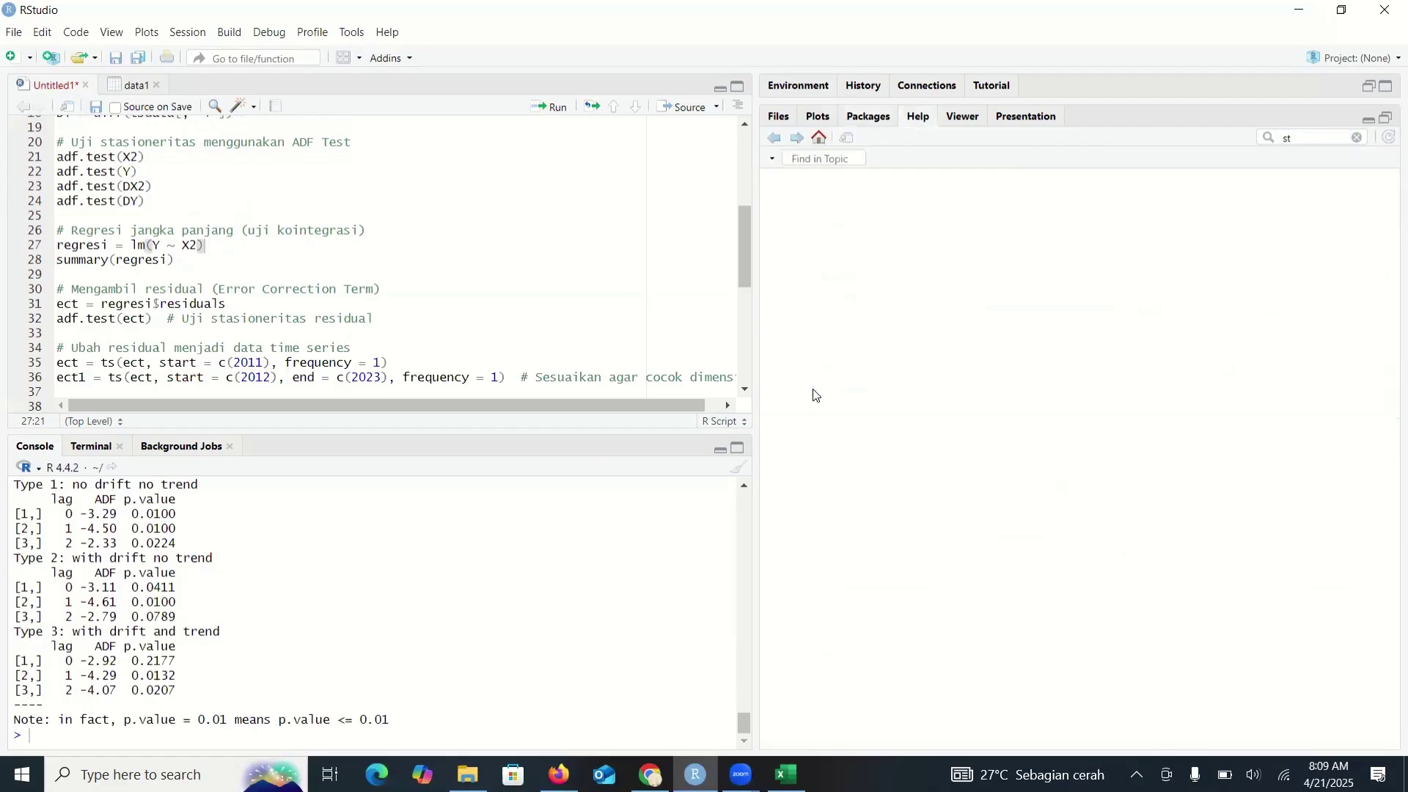
# Step: Look through the stats package help index for the linear model function lm
pyautogui.moveTo(1389, 199); pyautogui.dragTo(1375, 374)
pyautogui.scroll(-10, 1196, 415)
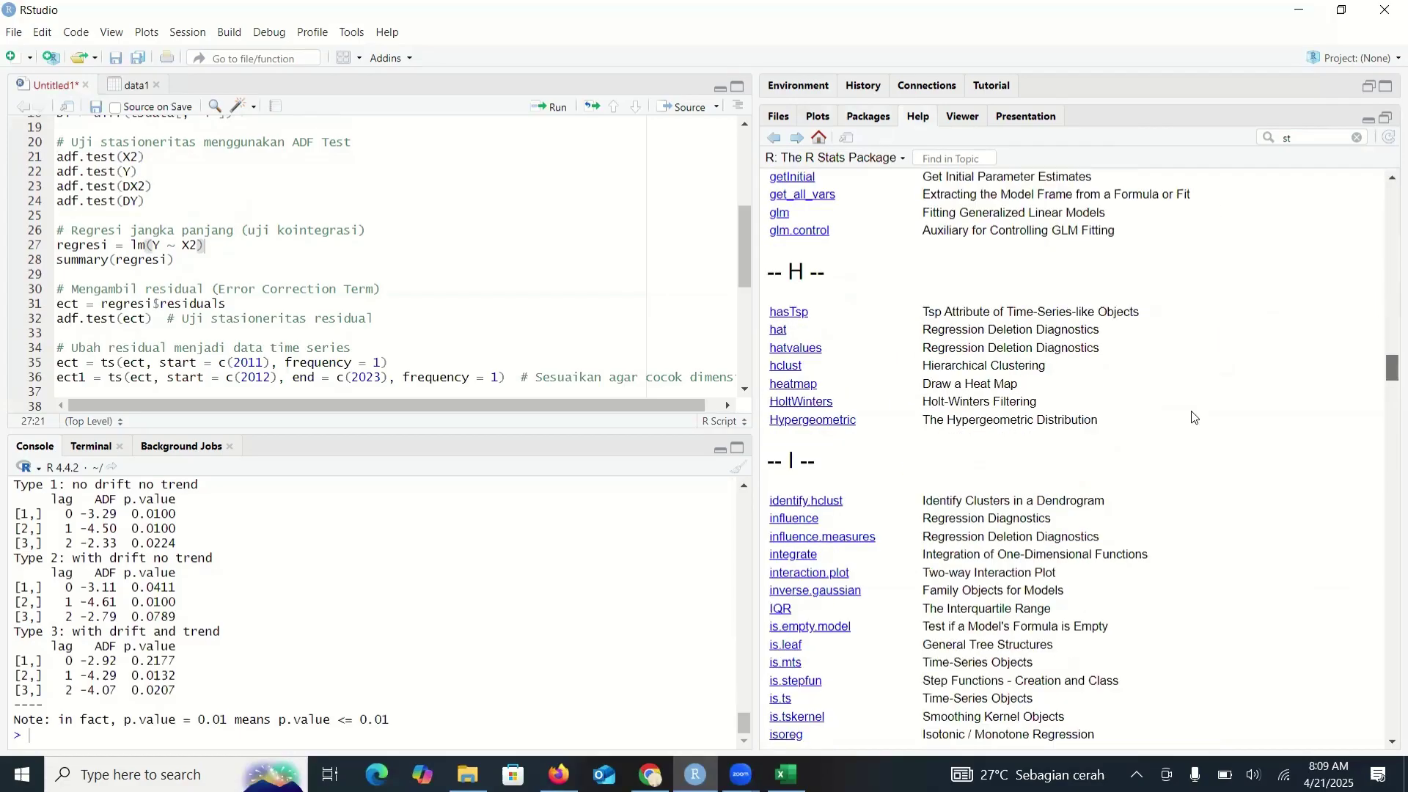
pyautogui.scroll(-3, 799, 383)
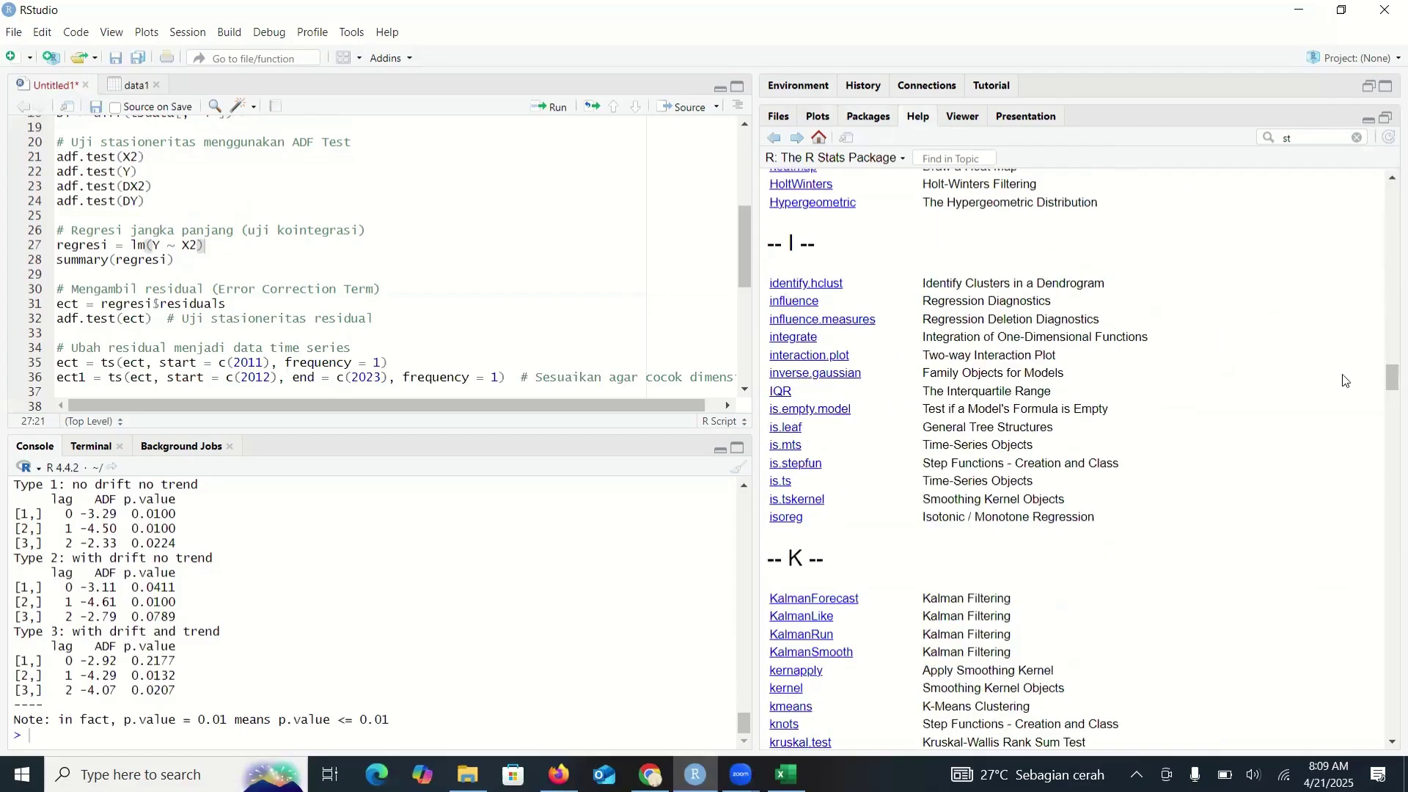
pyautogui.click(1389, 418)
pyautogui.scroll(-5, 1389, 416)
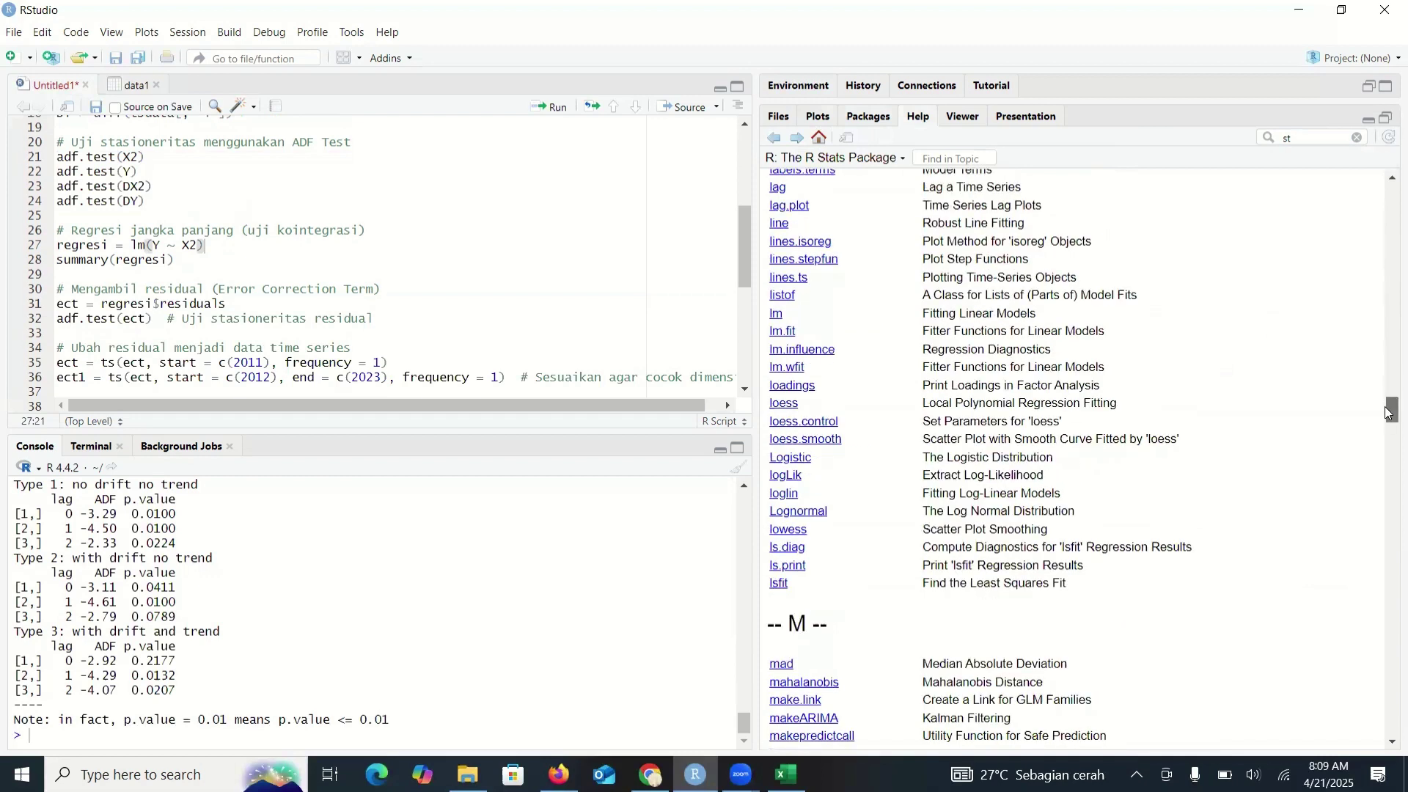
pyautogui.scroll(1, 883, 406)
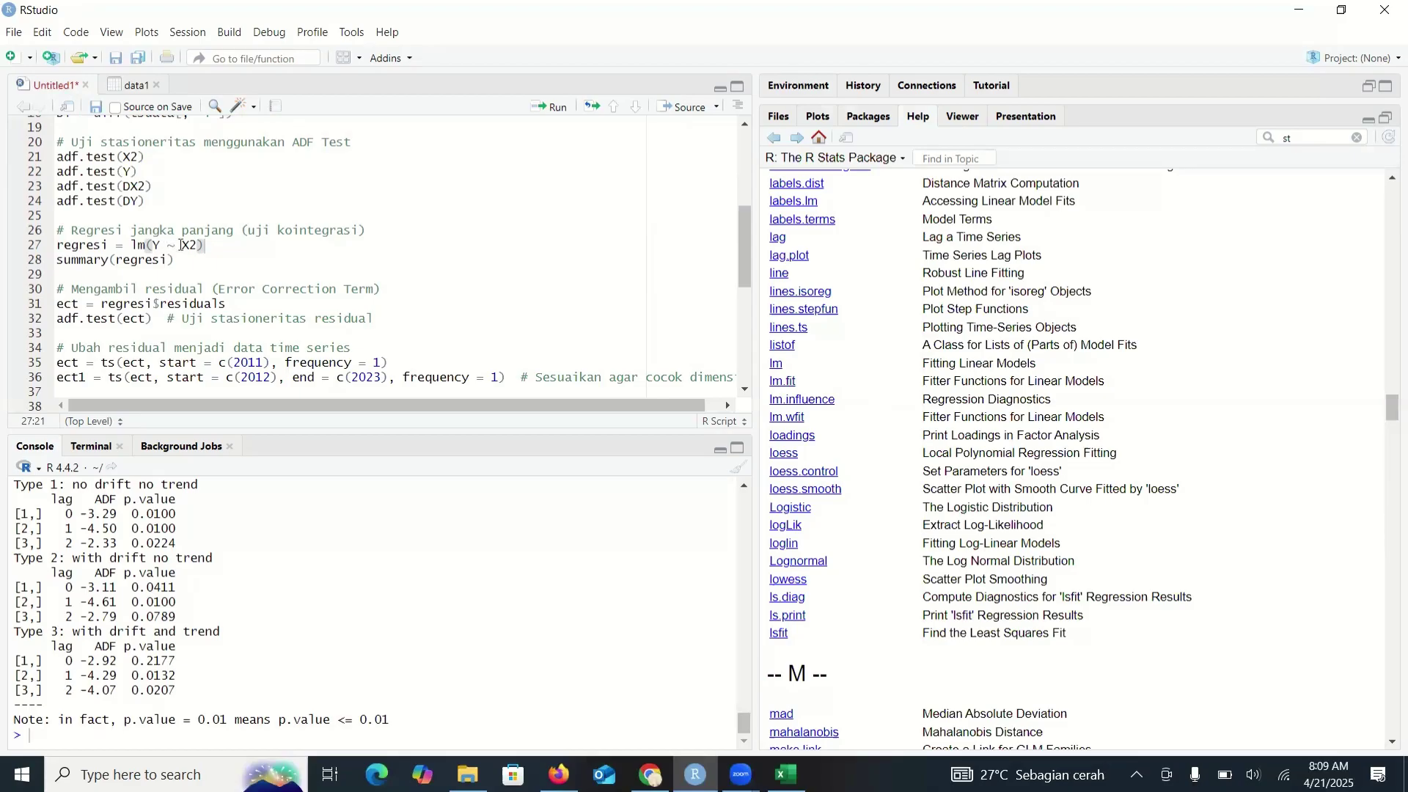
# Step: Run the long-run regression of Y on X2 with lm() together with its summary line from the script
pyautogui.press('Left')
pyautogui.press('Left')
pyautogui.press('Home')
pyautogui.hotkey('shift', 'End')
pyautogui.press('Right')
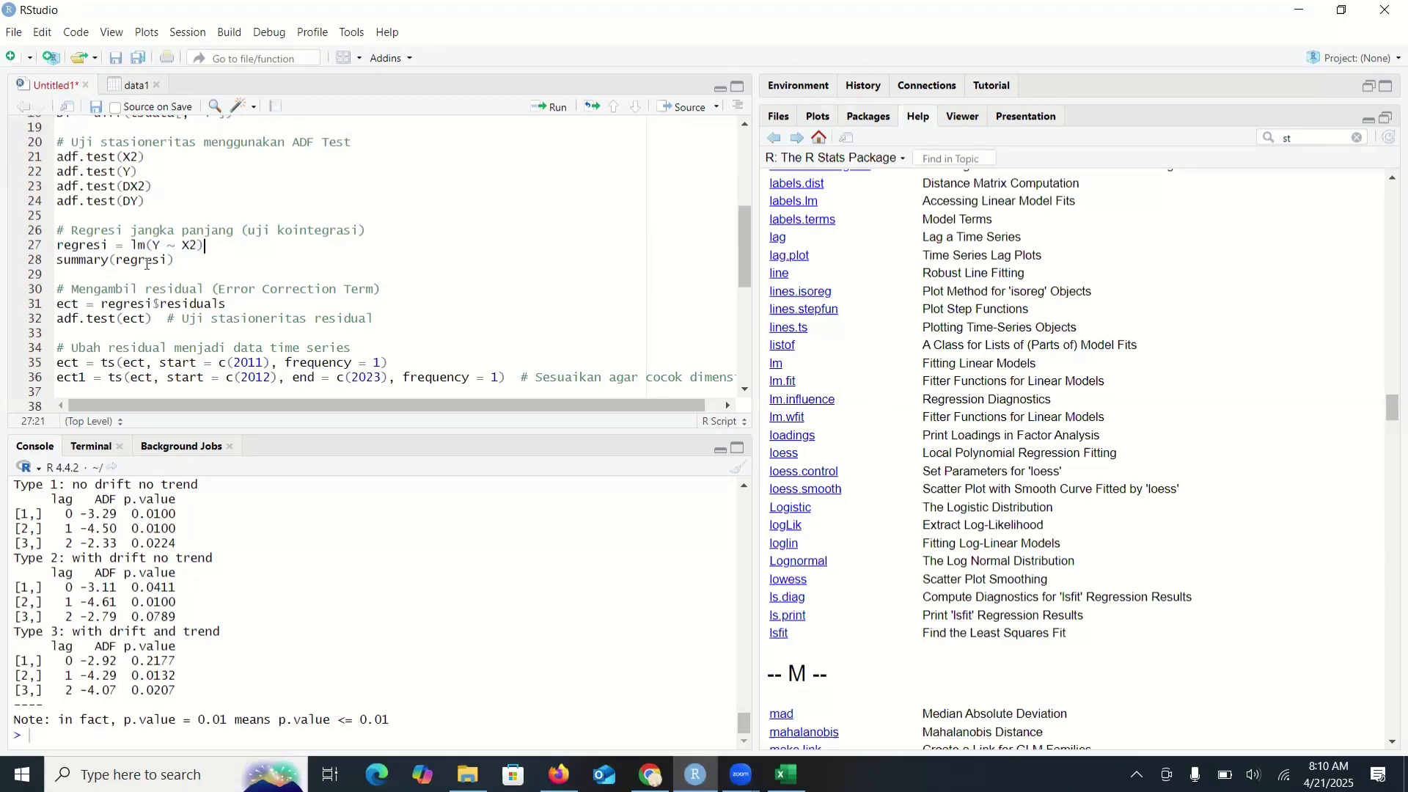
pyautogui.moveTo(58, 245); pyautogui.dragTo(178, 261)
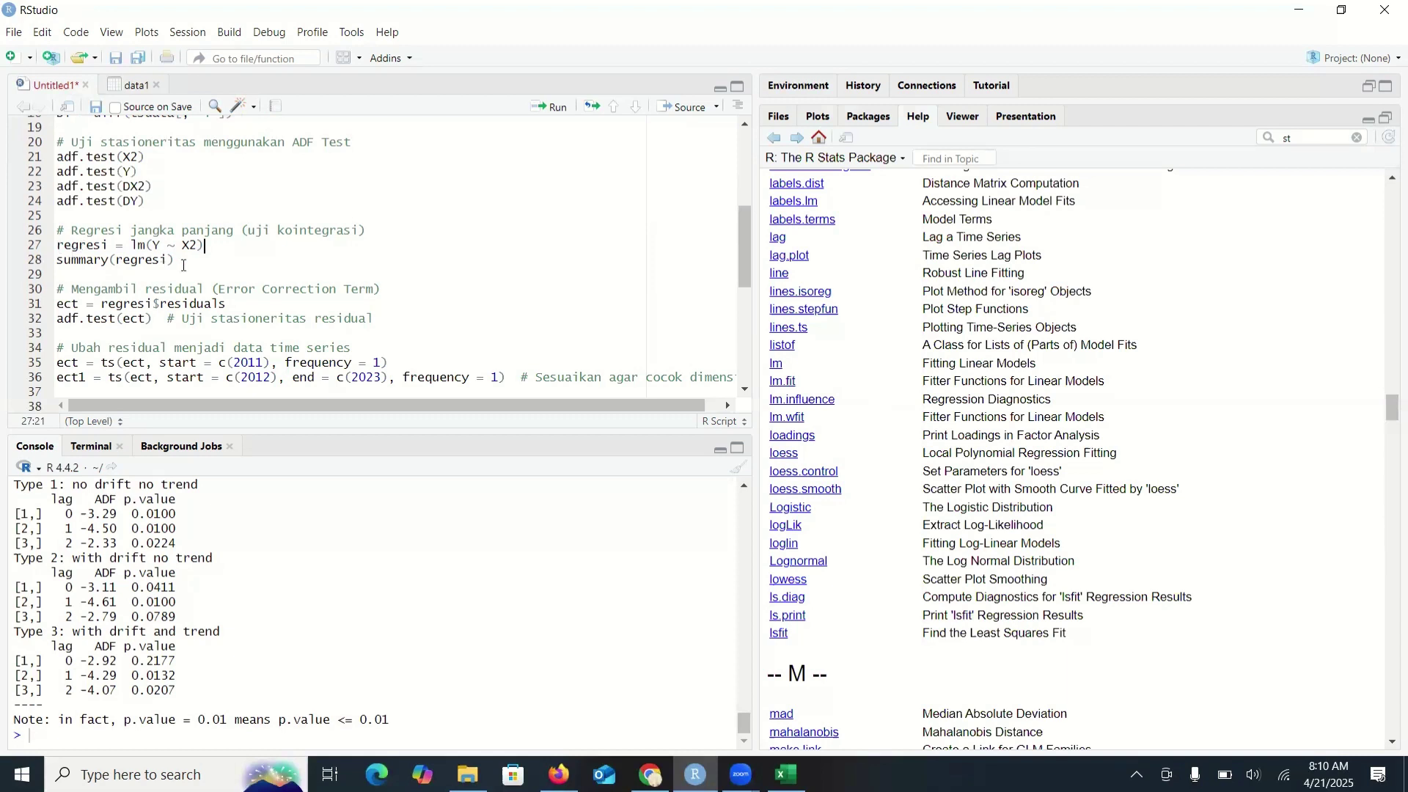
pyautogui.click(546, 112)
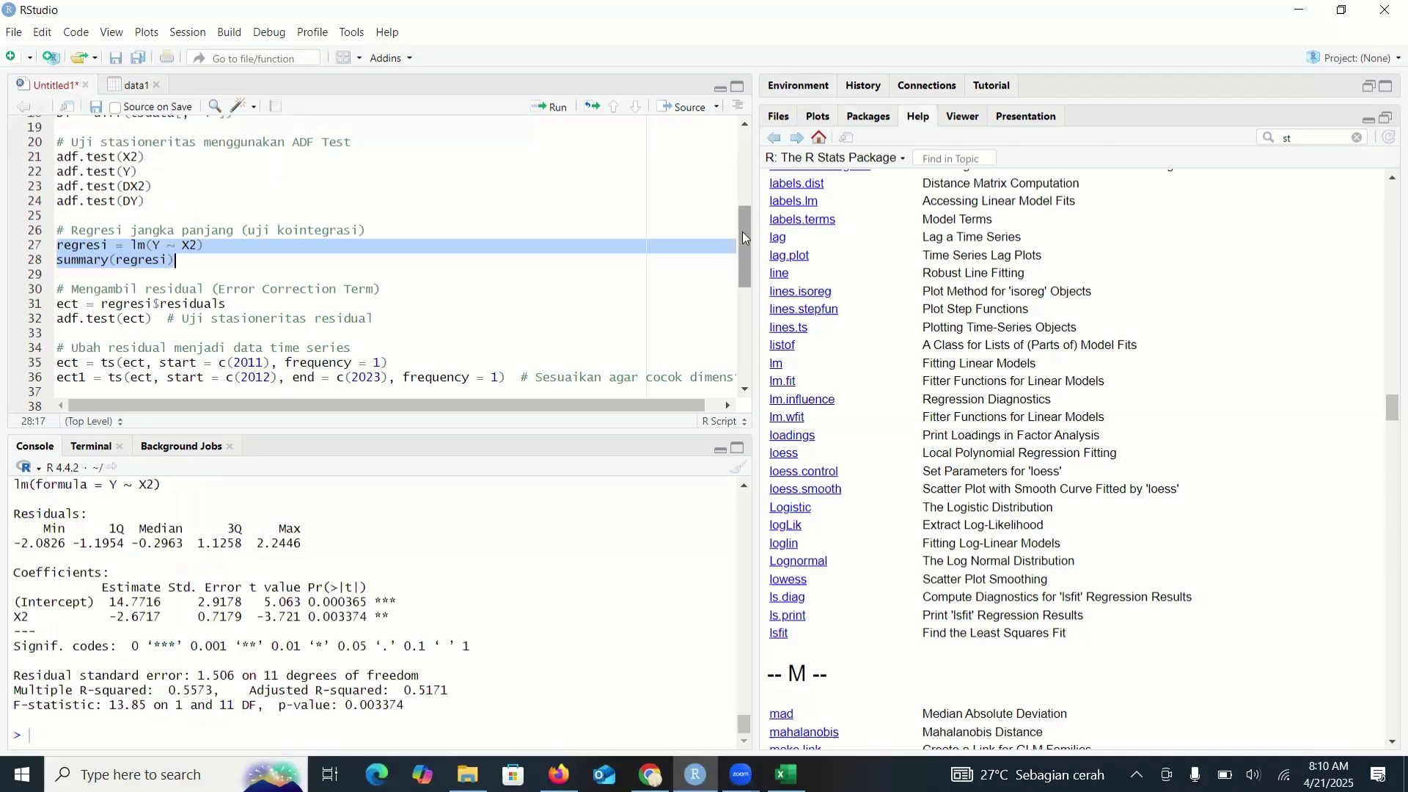
# Step: Store the regression residuals as ect from the script and run the ADF stationarity test on ect
pyautogui.scroll(-1, 196, 251)
pyautogui.click(104, 262)
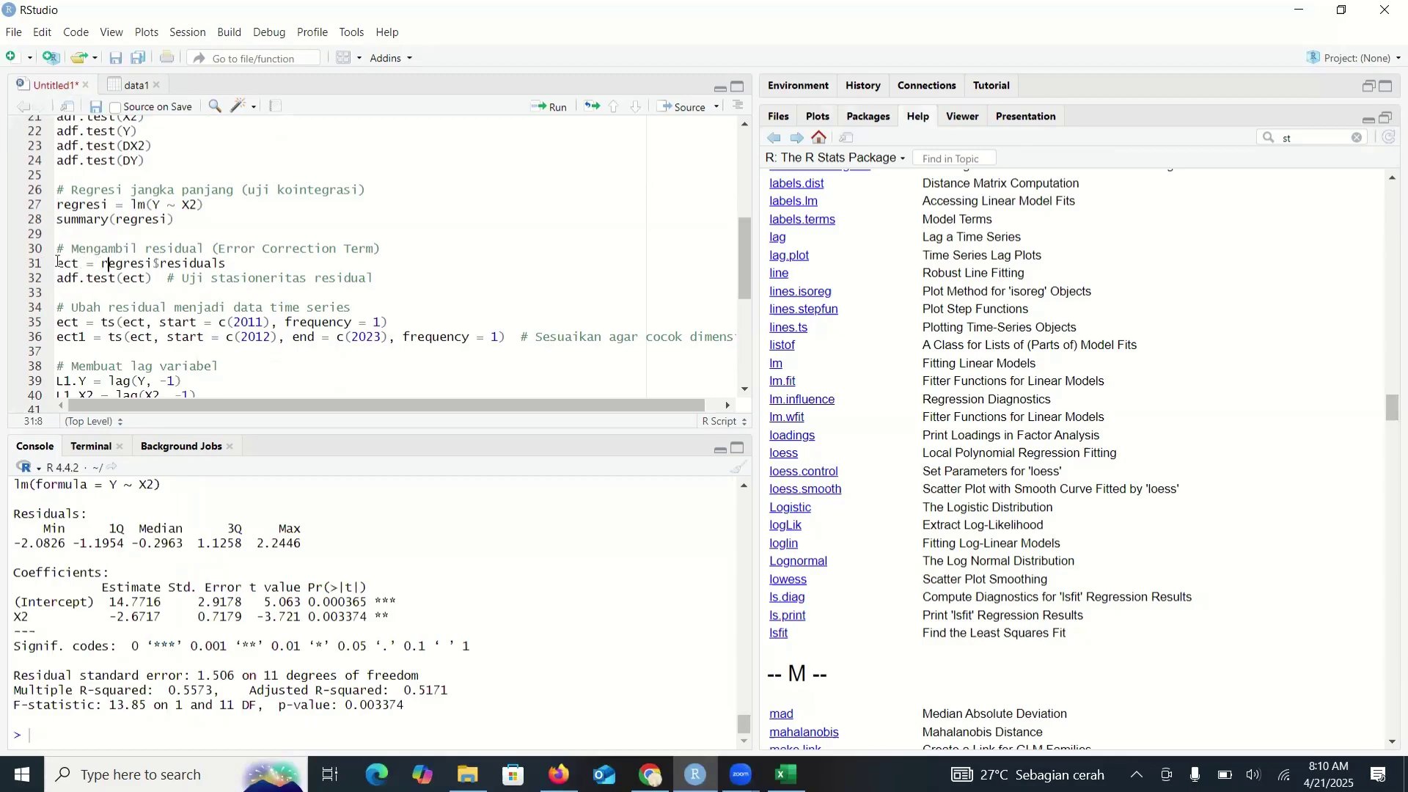
pyautogui.press('Home')
pyautogui.keyDown('shift'); pyautogui.click(223, 268); pyautogui.keyUp('shift')
pyautogui.keyDown('shift'); pyautogui.click(228, 267); pyautogui.keyUp('shift')
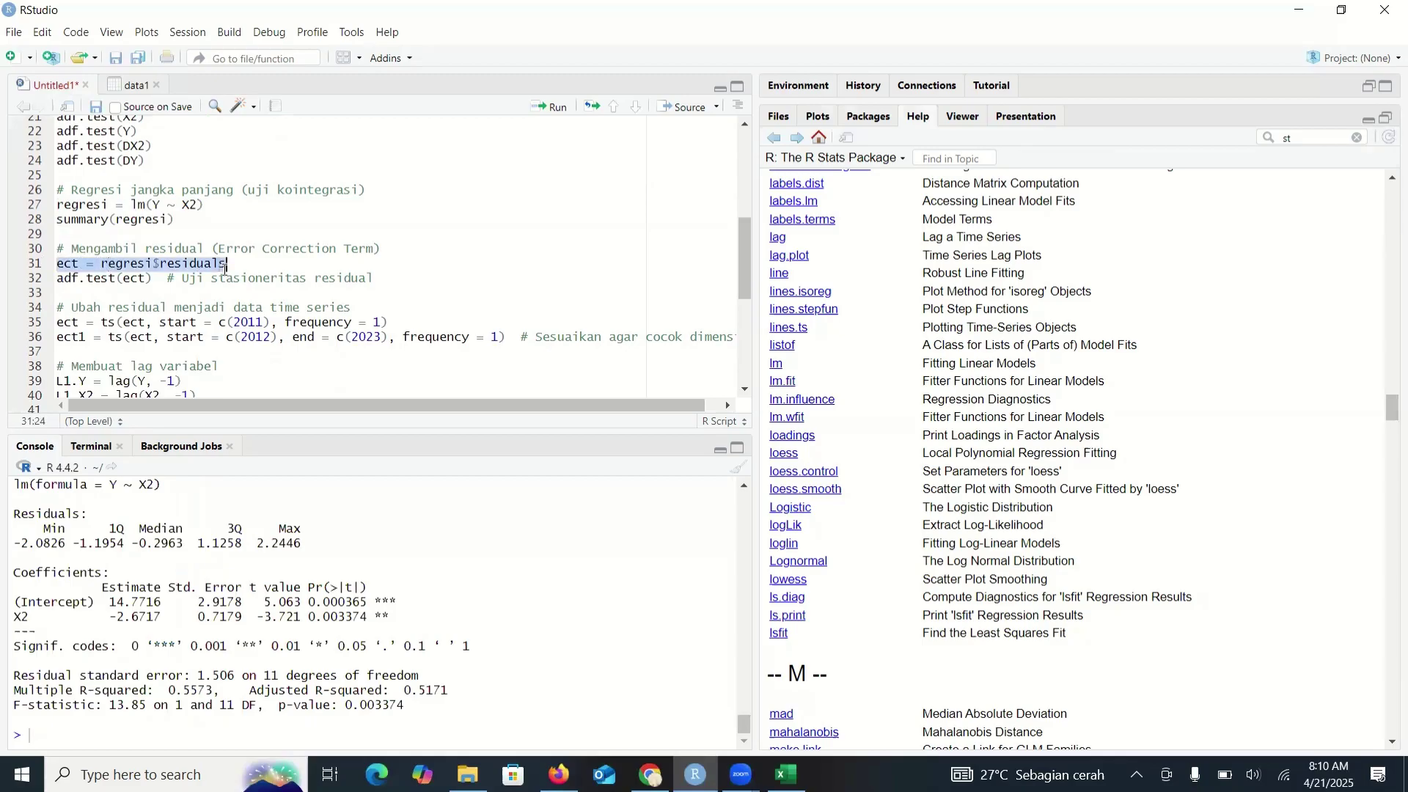
pyautogui.click(555, 107)
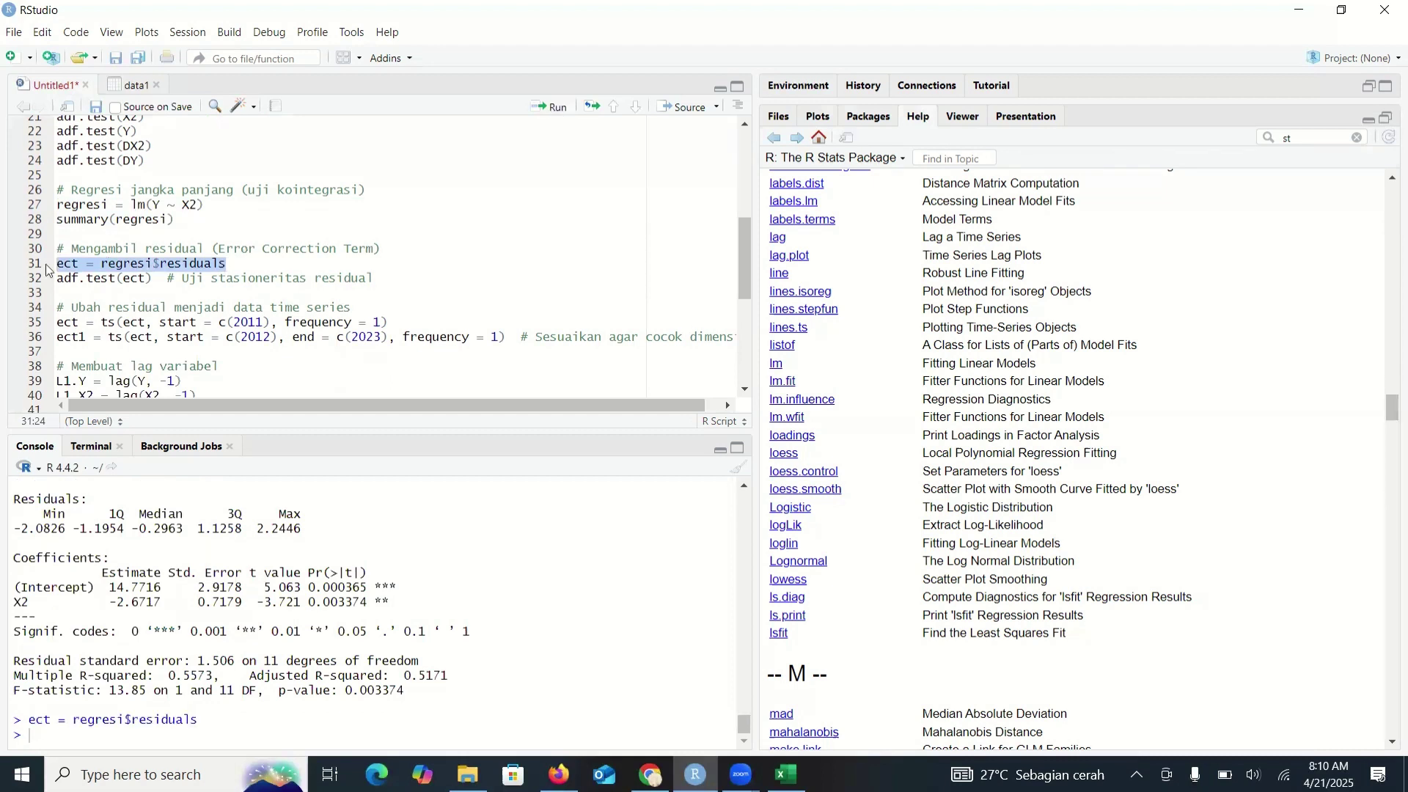
pyautogui.moveTo(57, 279); pyautogui.dragTo(153, 281)
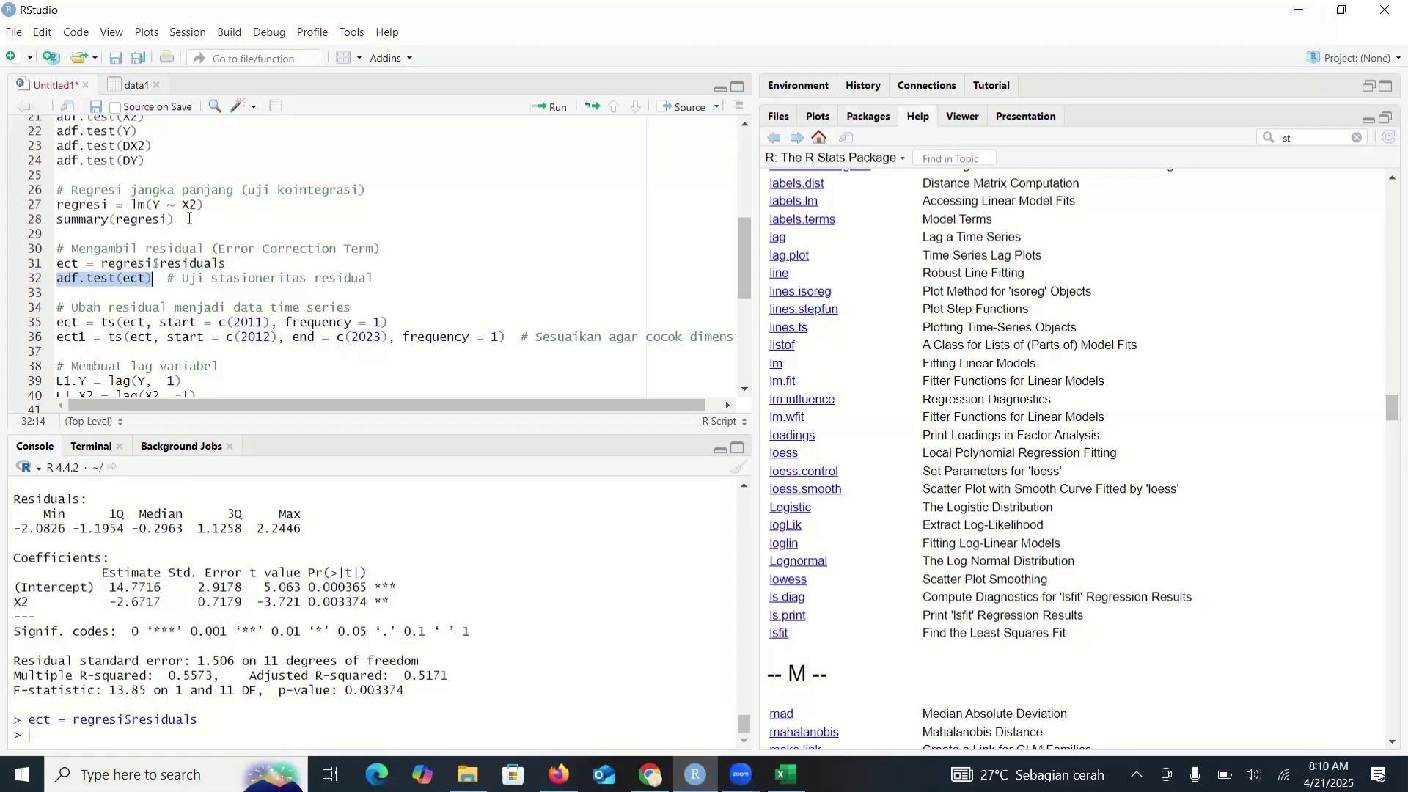
pyautogui.click(550, 107)
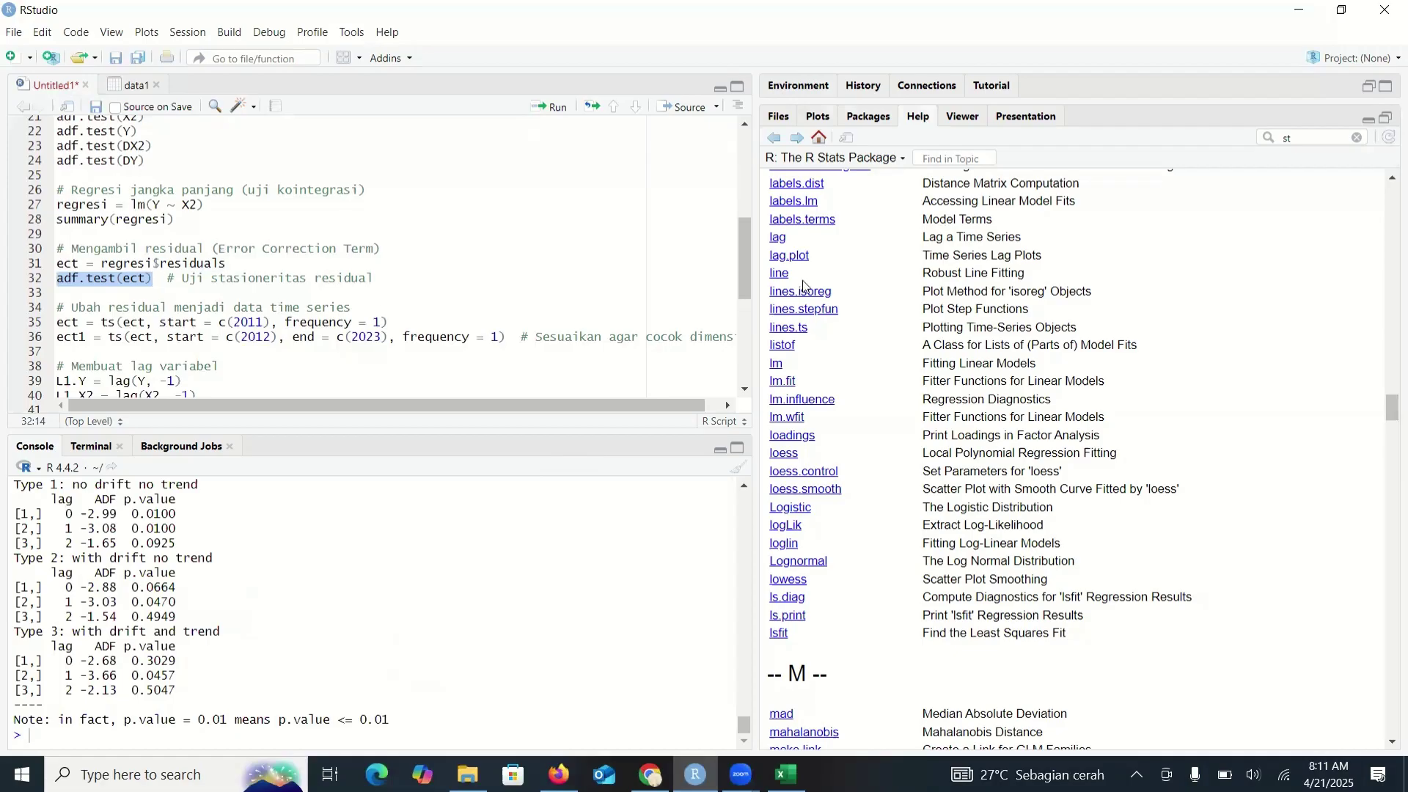
# Step: Run the script line that converts the residual ect to a time series starting in 2011 with frequency 1
pyautogui.scroll(-2, 743, 290)
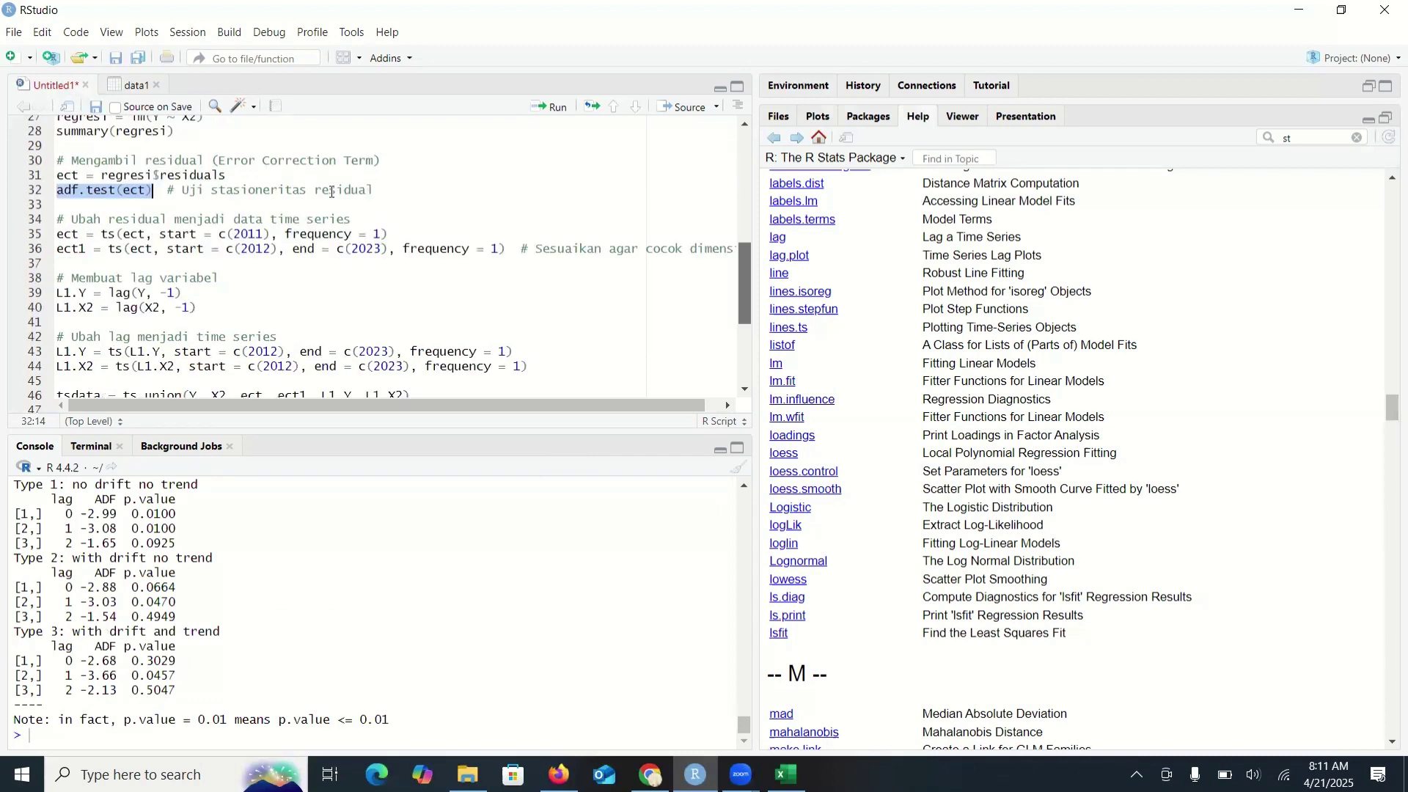
pyautogui.click(157, 234)
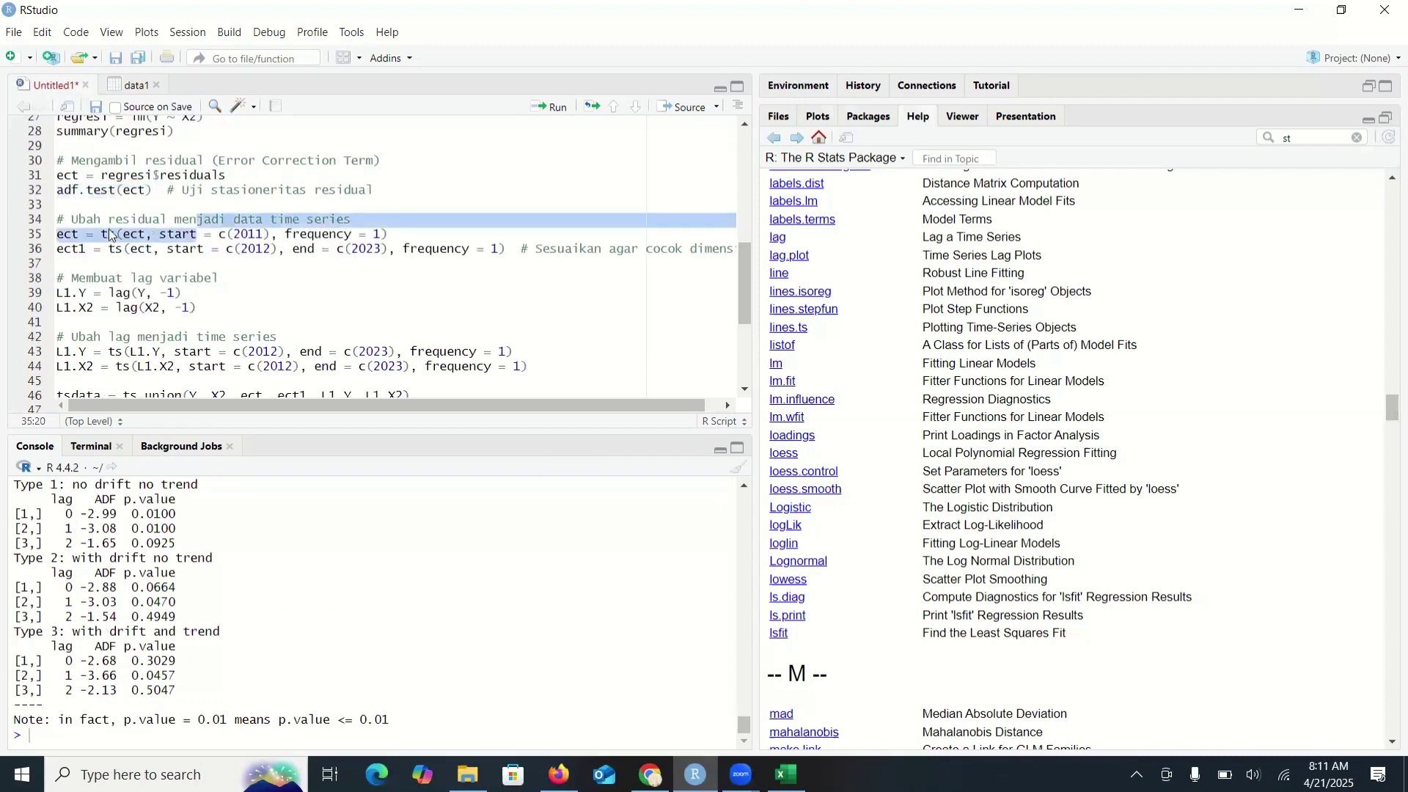
pyautogui.doubleClick(112, 234)
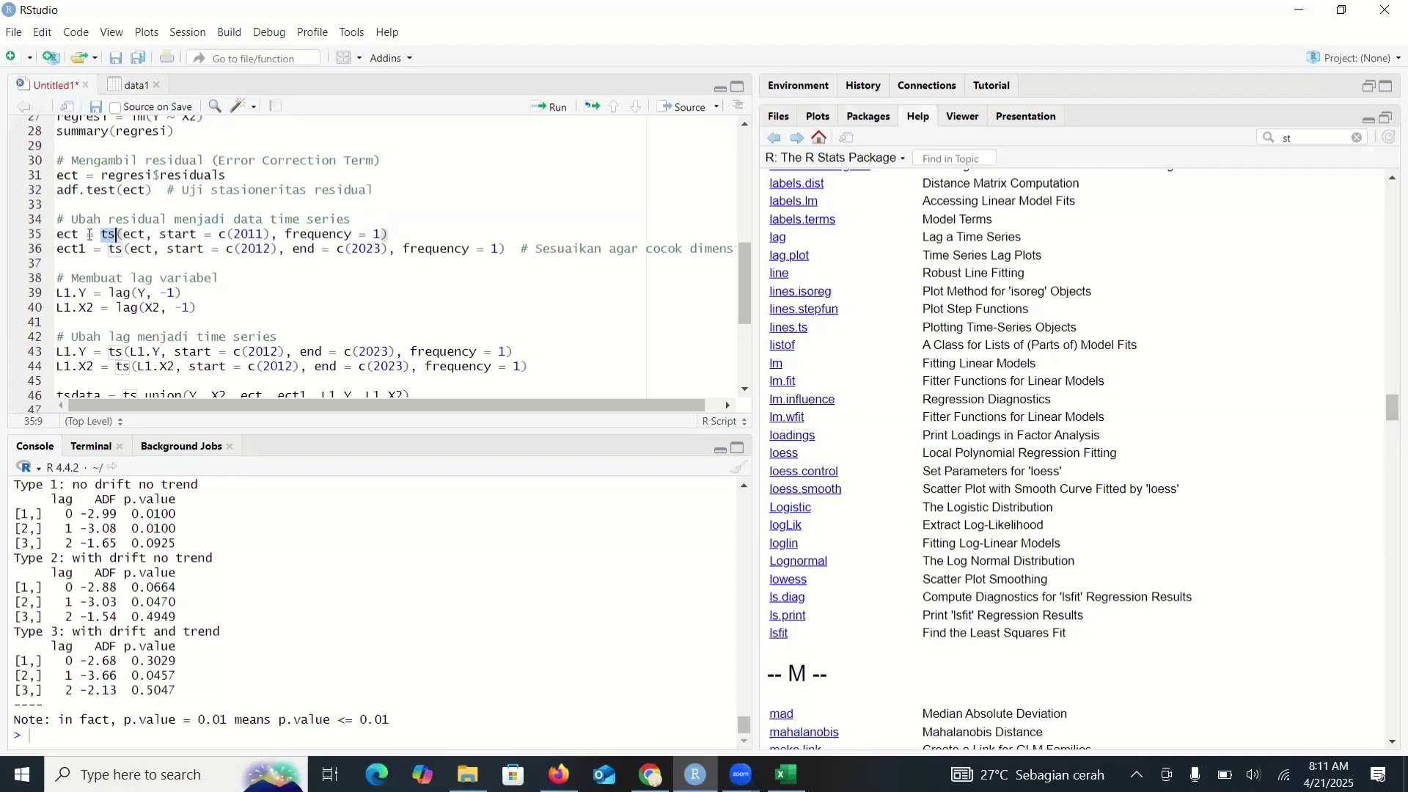
pyautogui.moveTo(107, 239)
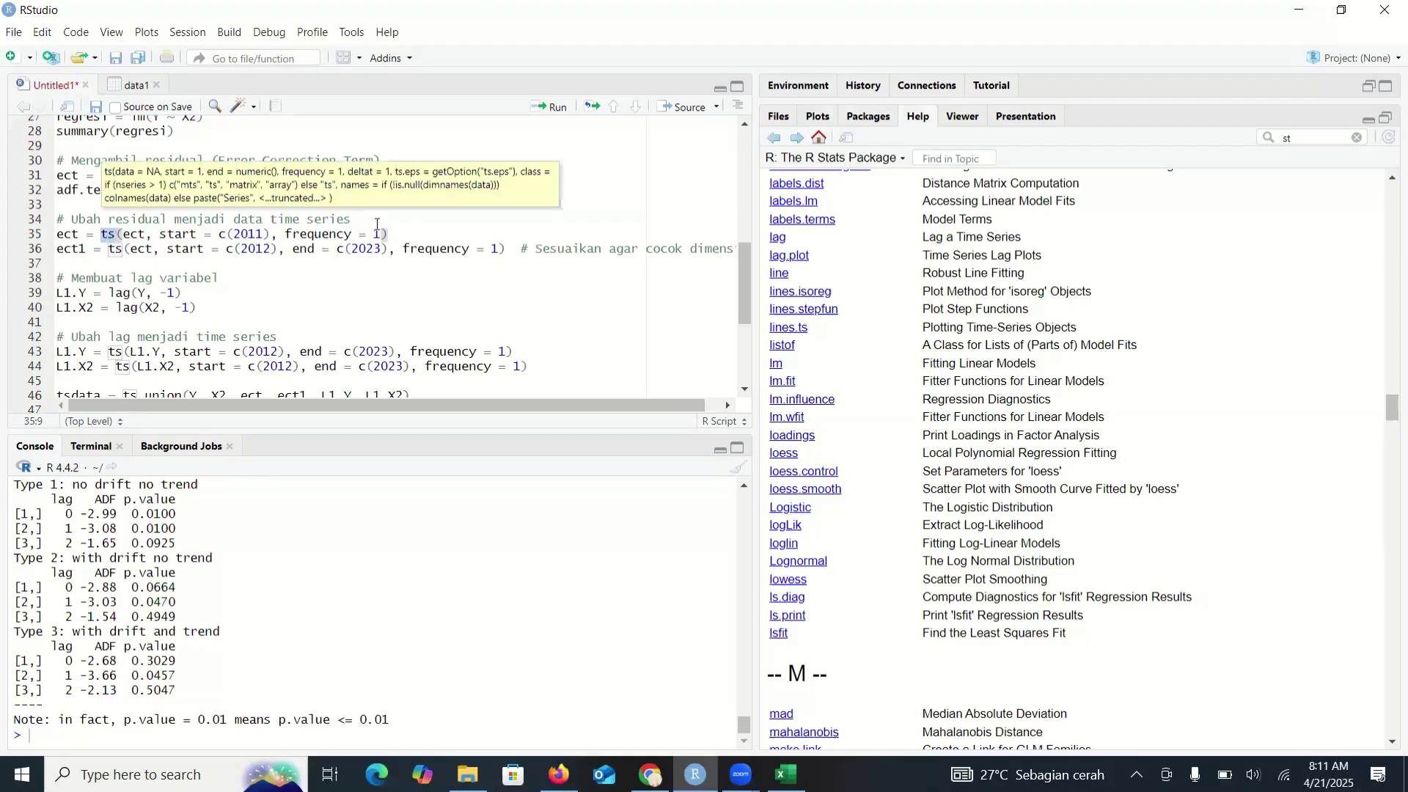
pyautogui.doubleClick(81, 233)
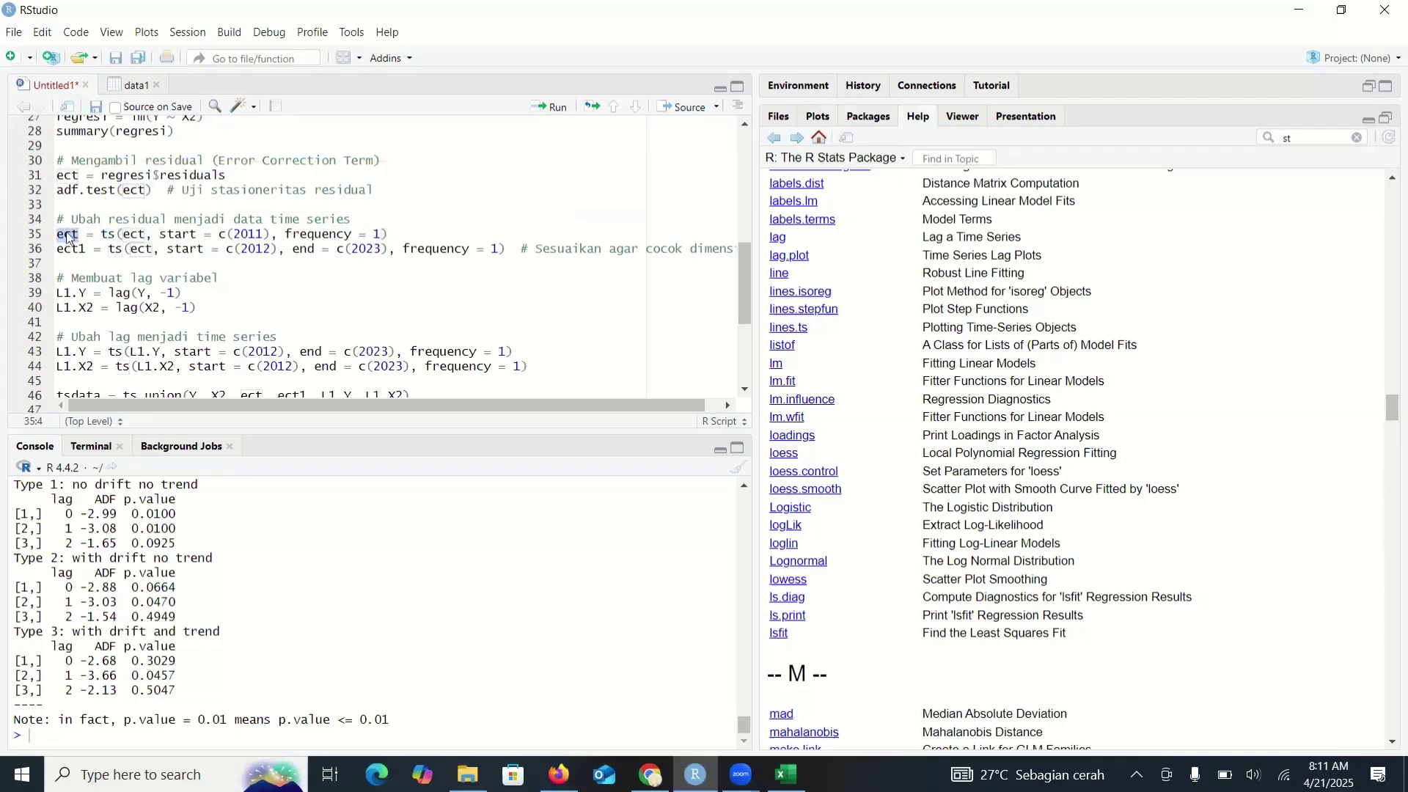
pyautogui.hotkey('shift', 'Right')
pyautogui.keyDown('shift'); pyautogui.click(168, 235); pyautogui.keyUp('shift')
pyautogui.keyDown('shift'); pyautogui.click(295, 234); pyautogui.keyUp('shift')
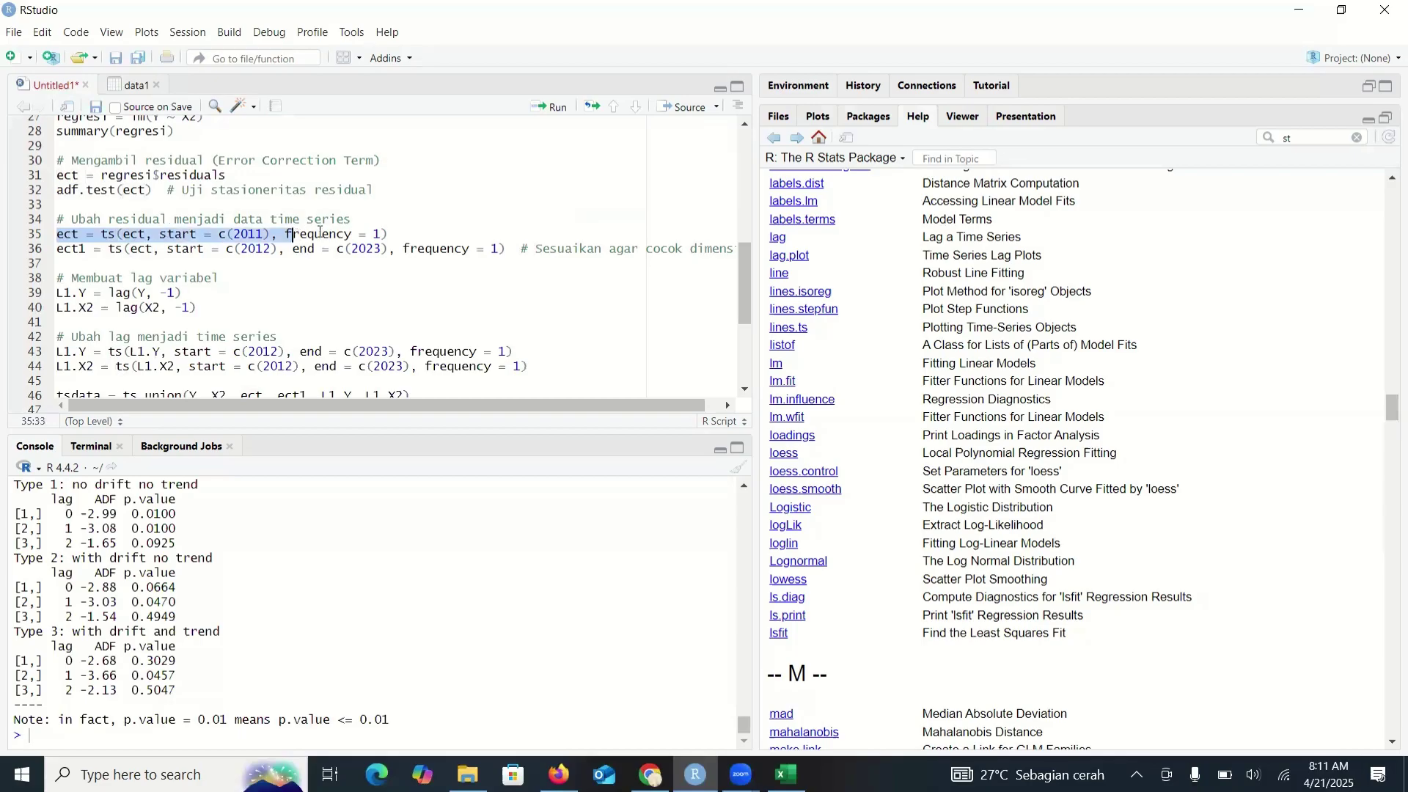
pyautogui.keyDown('shift'); pyautogui.click(402, 233); pyautogui.keyUp('shift')
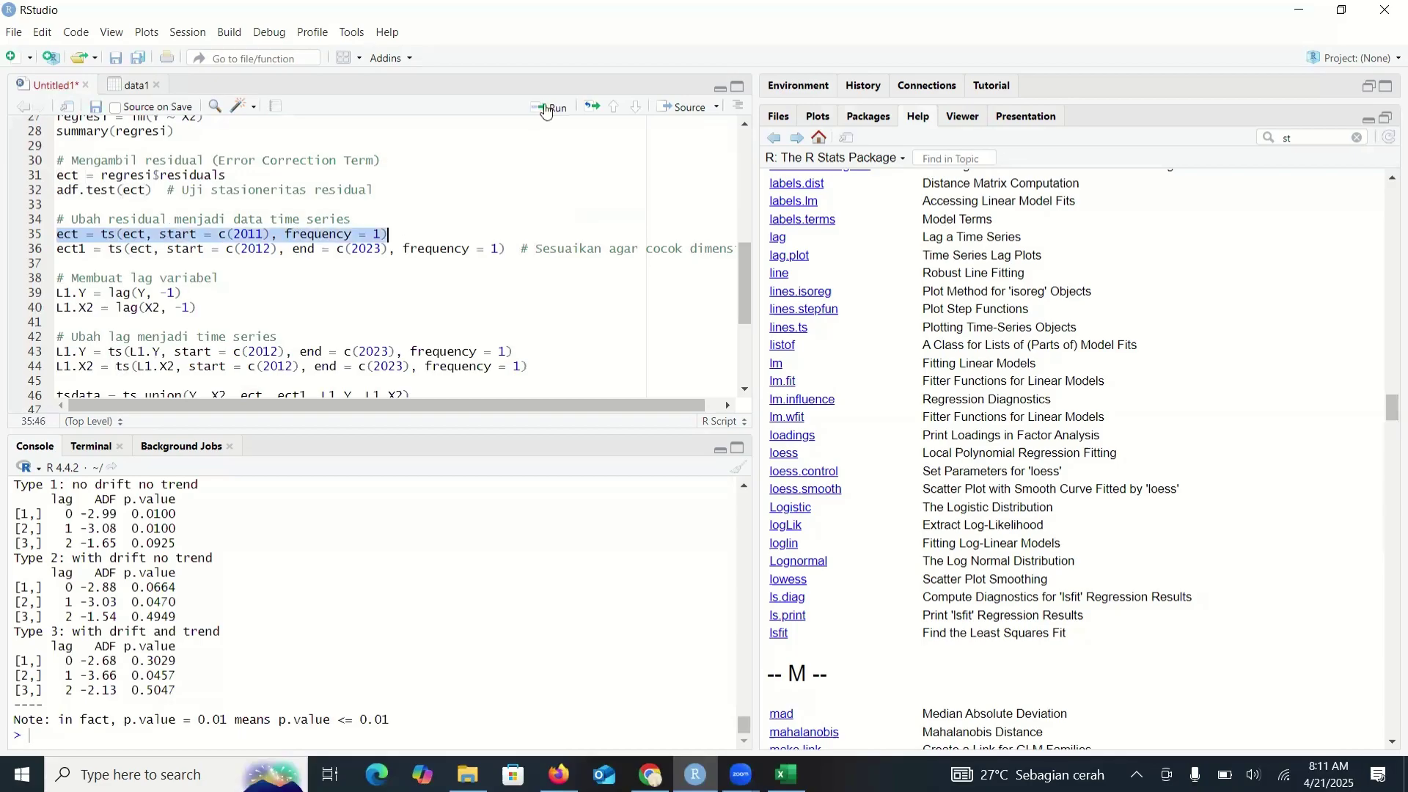
pyautogui.hotkey('ctrl', 'Return')
pyautogui.hotkey('ctrl', 'Return')
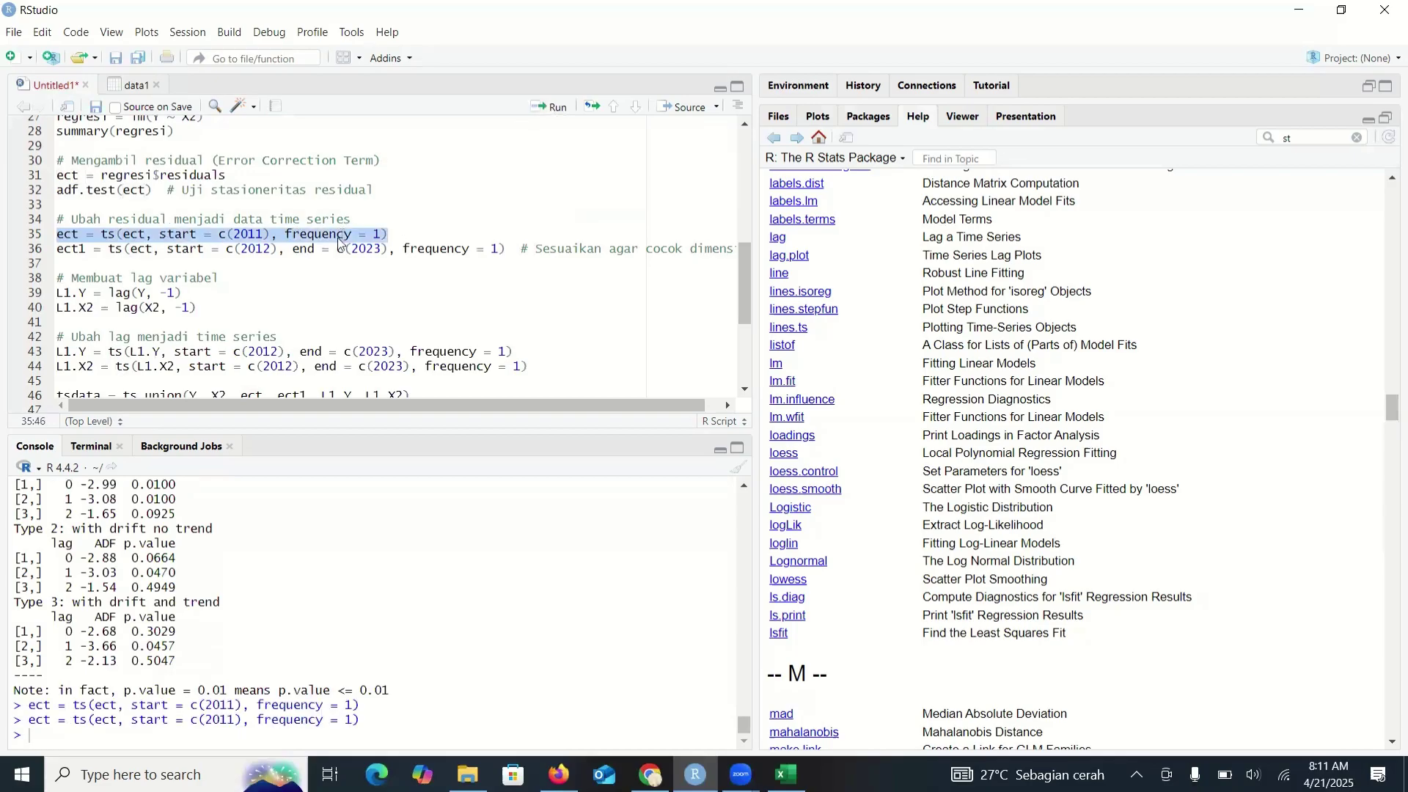
# Step: Run the script line that creates ect1 as a time series of ect from 2012 to 2023 with frequency 1
pyautogui.click(57, 252)
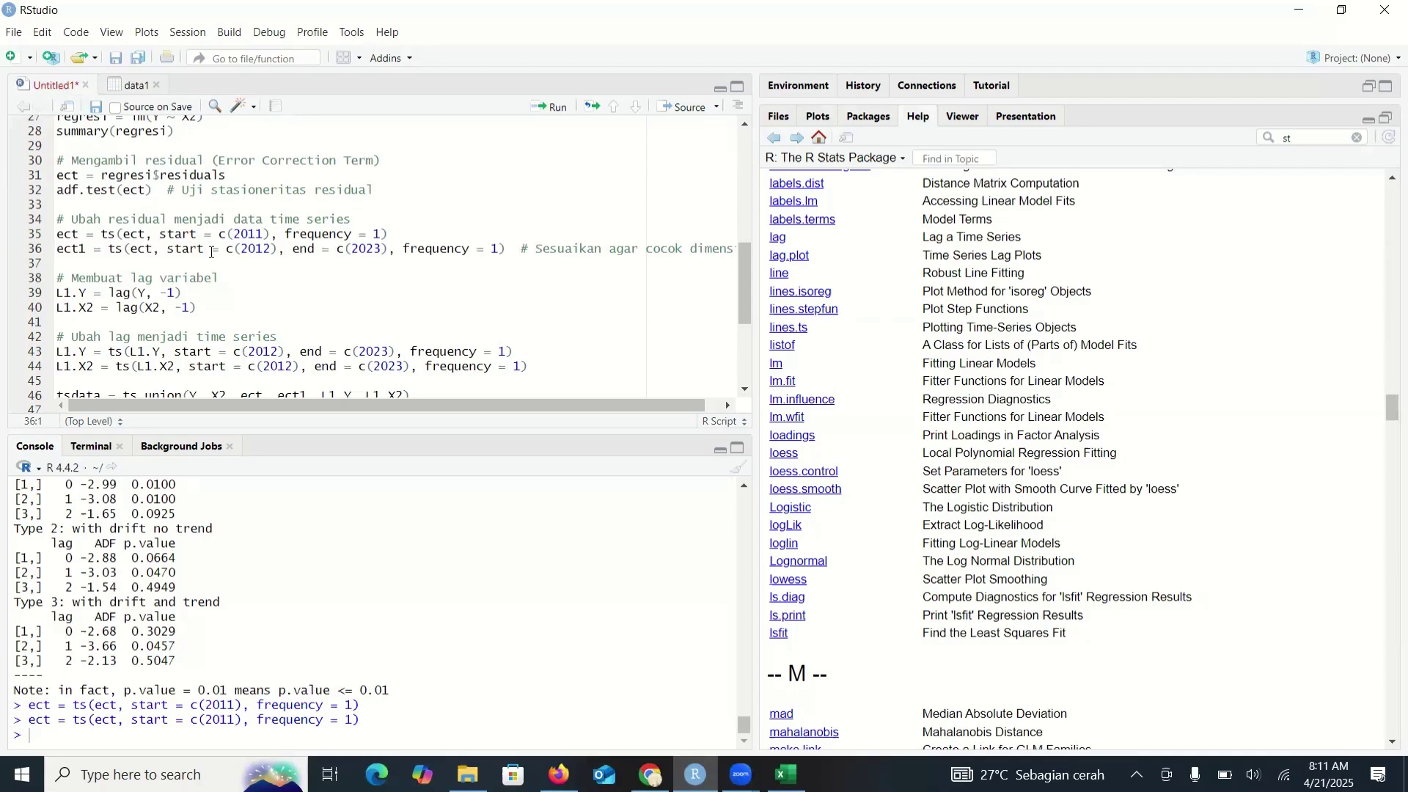
pyautogui.keyDown('shift'); pyautogui.click(510, 257); pyautogui.keyUp('shift')
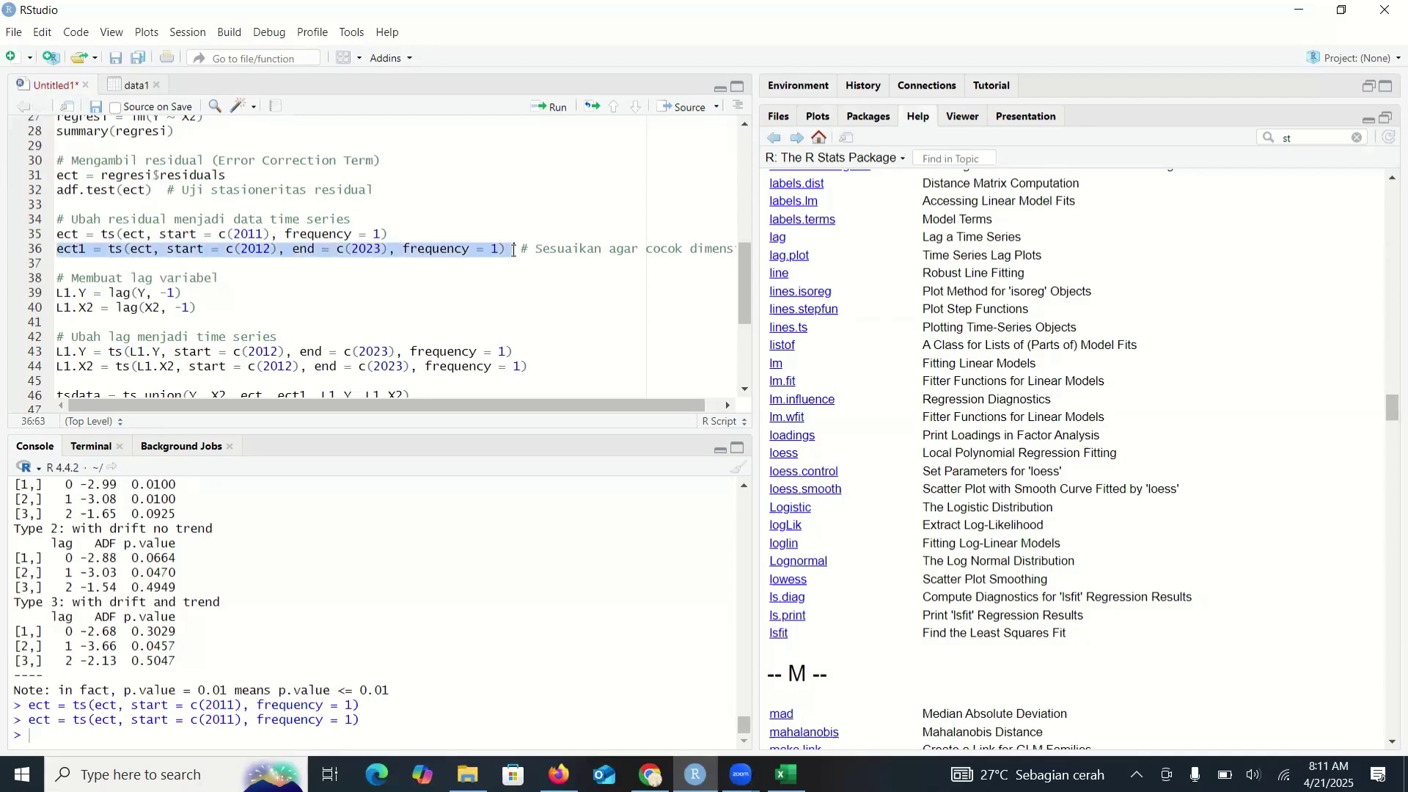
pyautogui.click(557, 108)
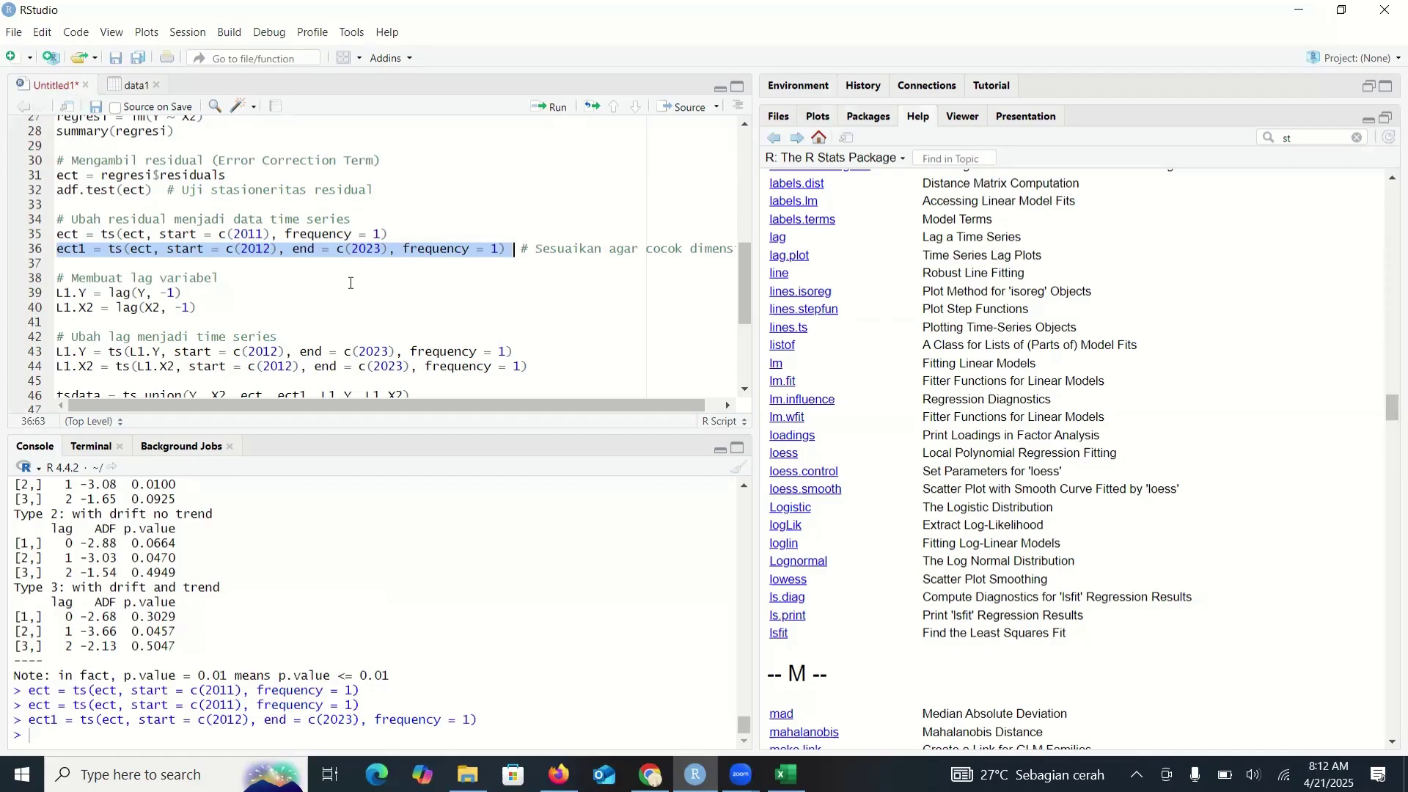
# Step: Create the lagged variables L1.Y and L1.X2 by running the script's two lag() lines with a lag of -1
pyautogui.click(121, 294)
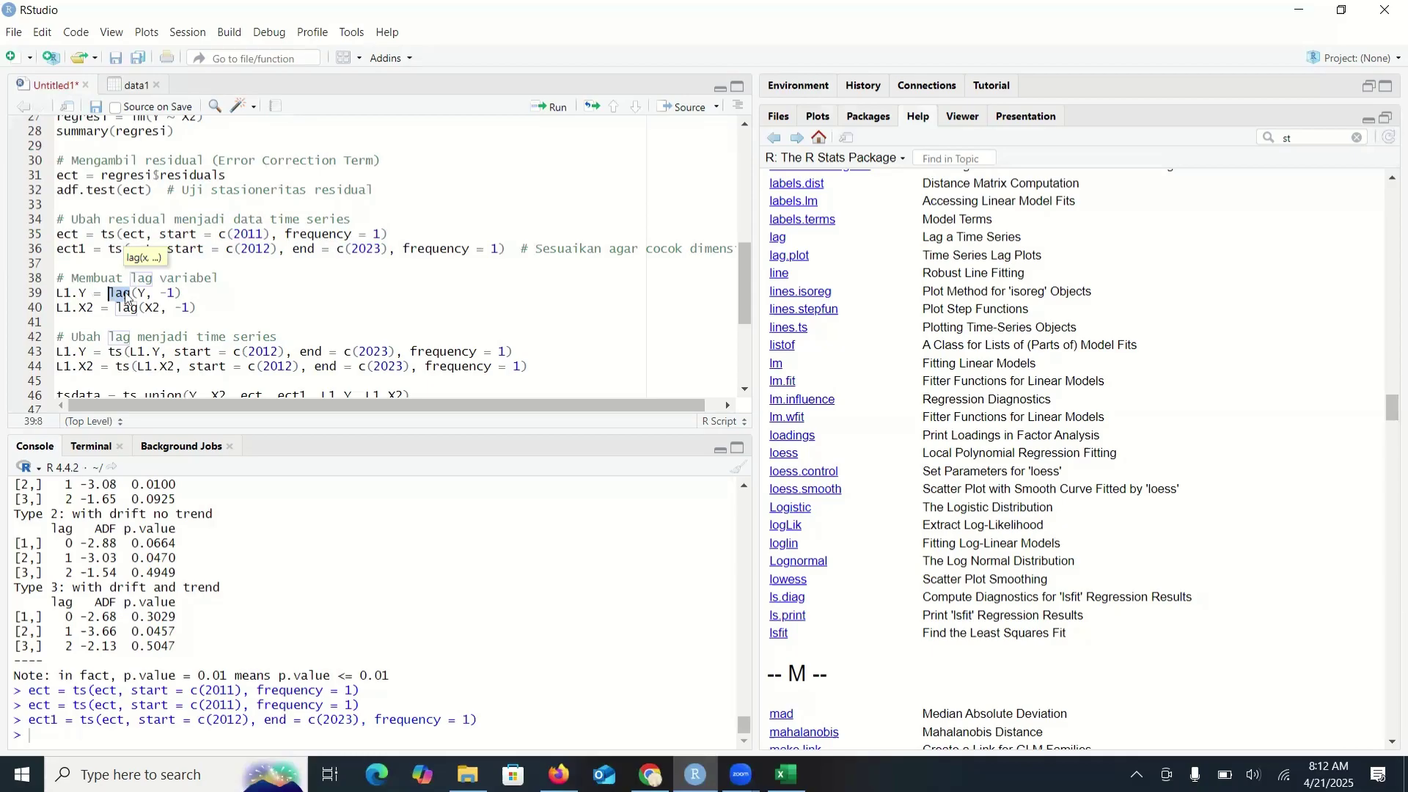
pyautogui.click(180, 294)
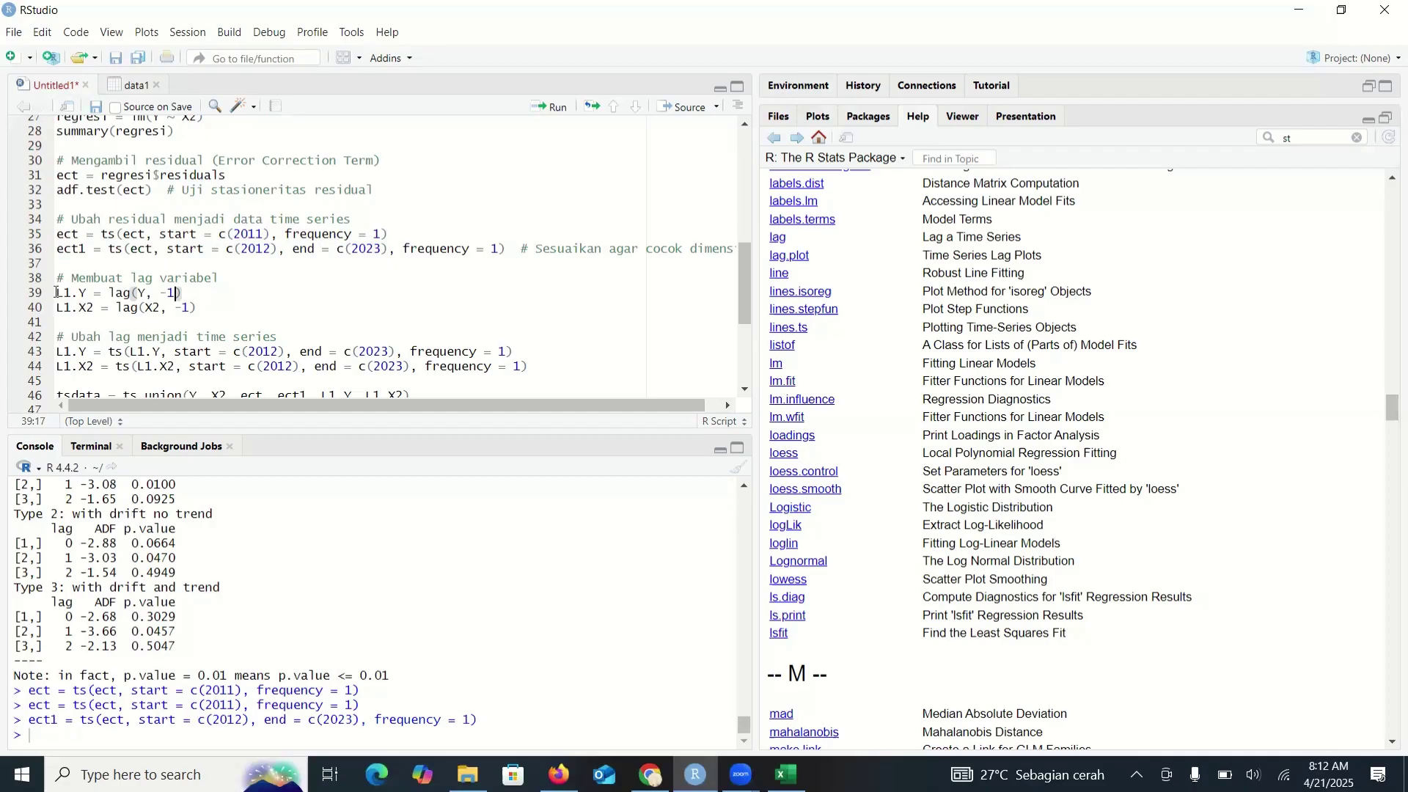
pyautogui.moveTo(56, 293); pyautogui.dragTo(226, 313)
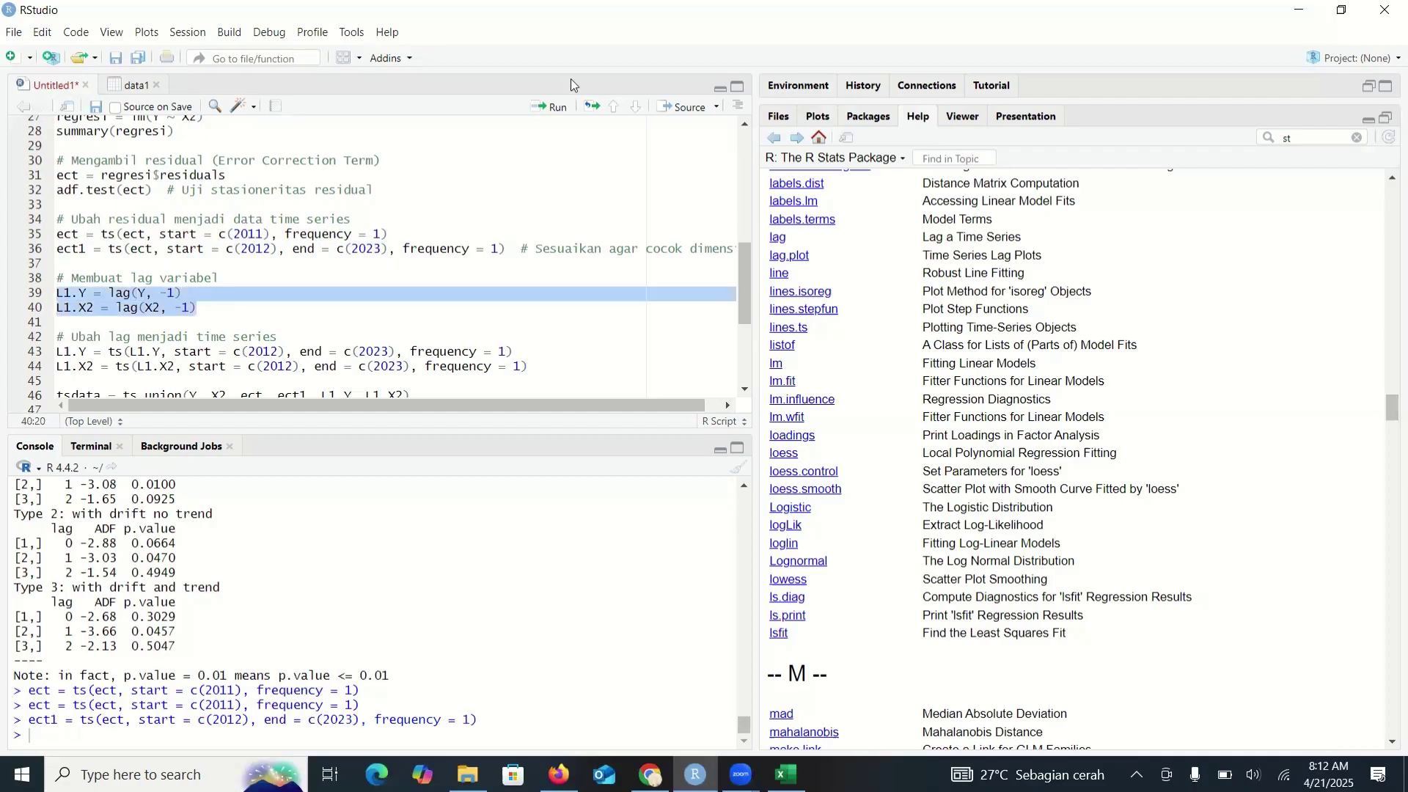
pyautogui.click(553, 108)
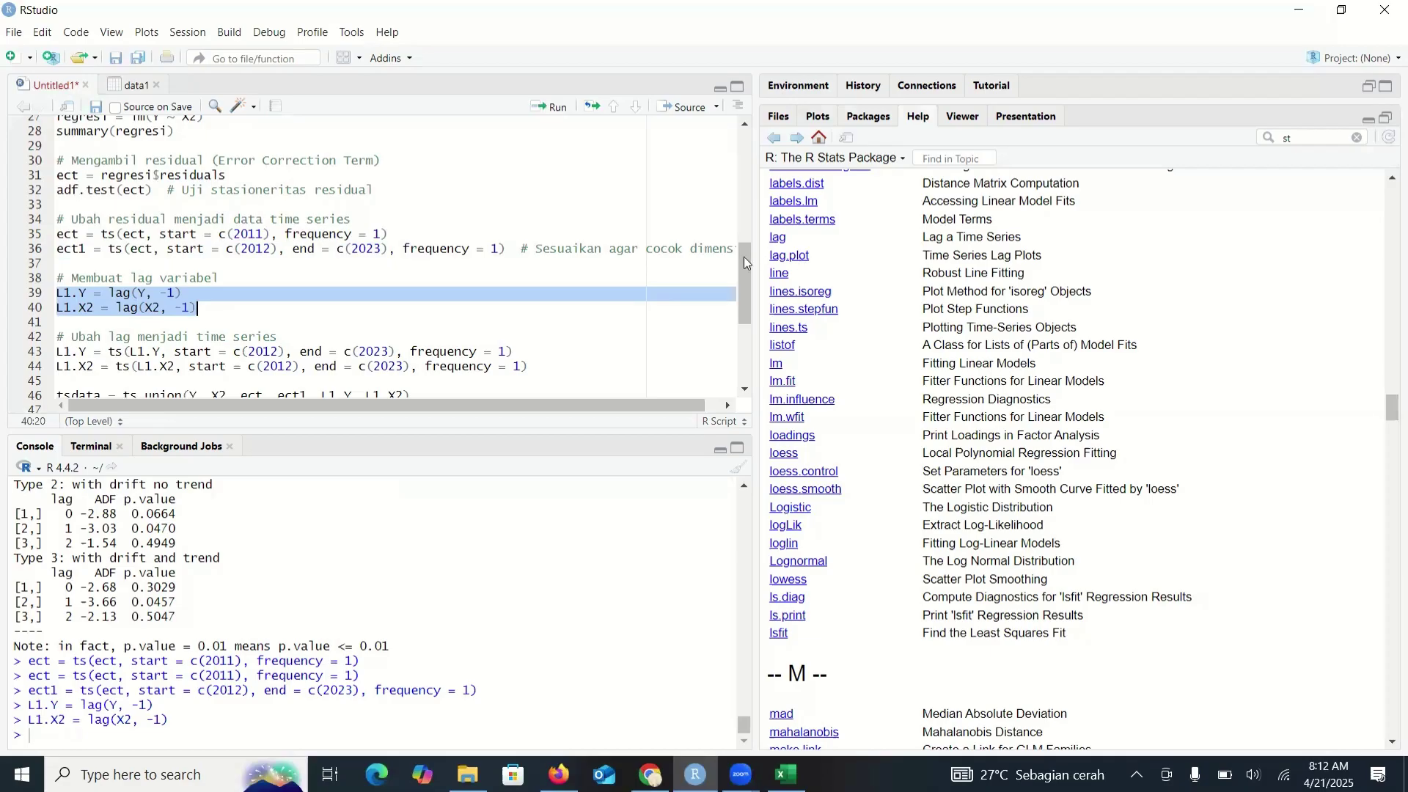
# Step: Convert L1.Y and L1.X2 to time series from 2012 to 2023 with frequency 1 using the script's ts() lines
pyautogui.scroll(-3, 747, 276)
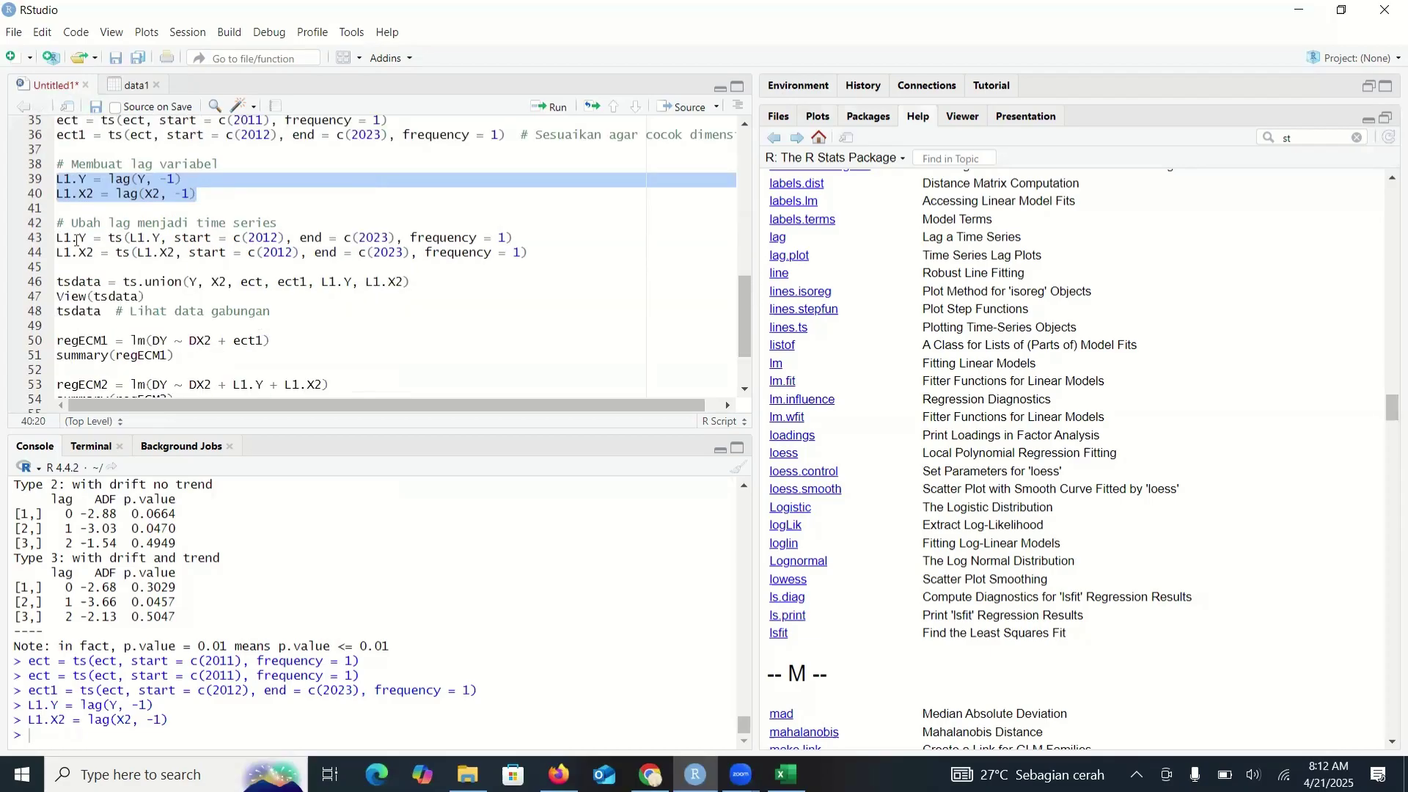
pyautogui.moveTo(59, 239); pyautogui.dragTo(531, 254)
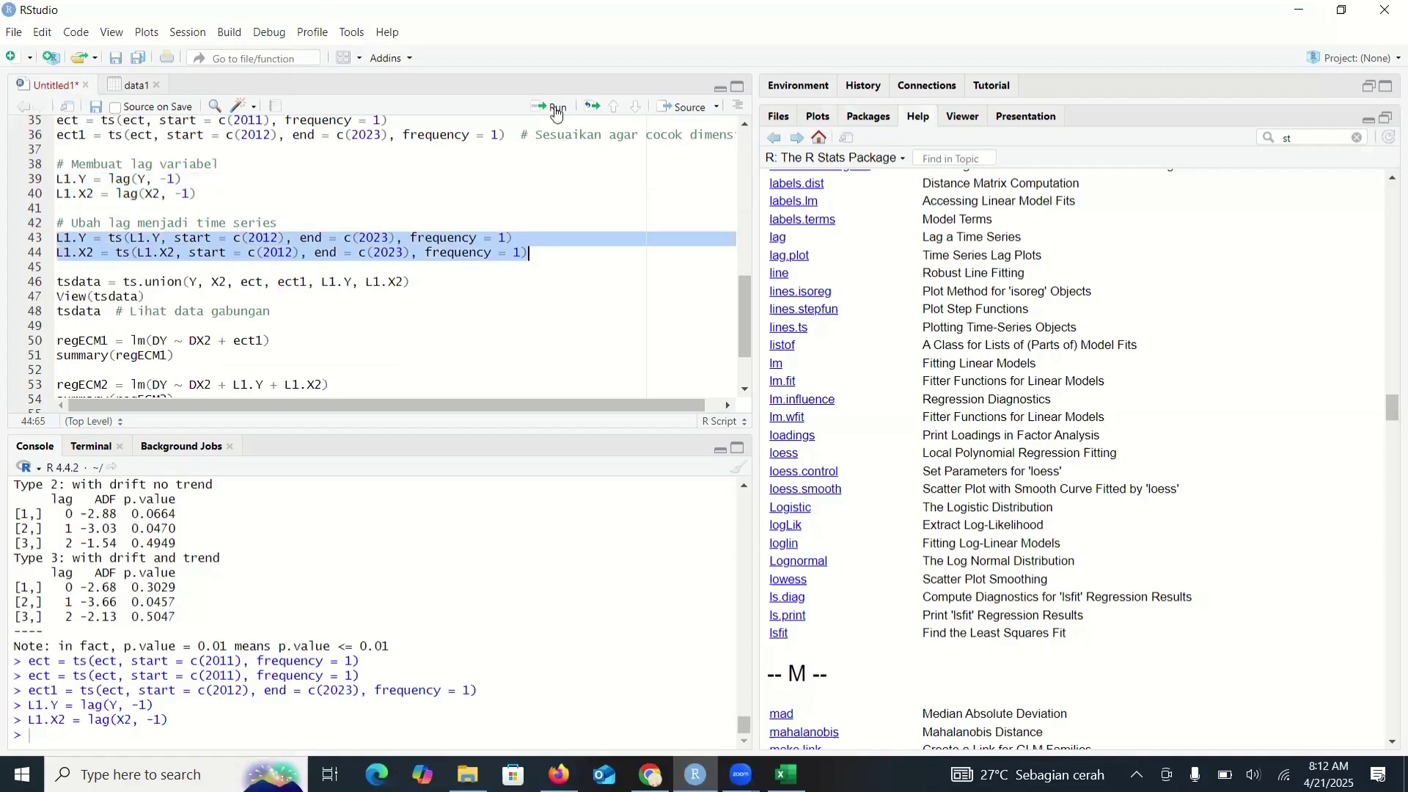
pyautogui.doubleClick(555, 110)
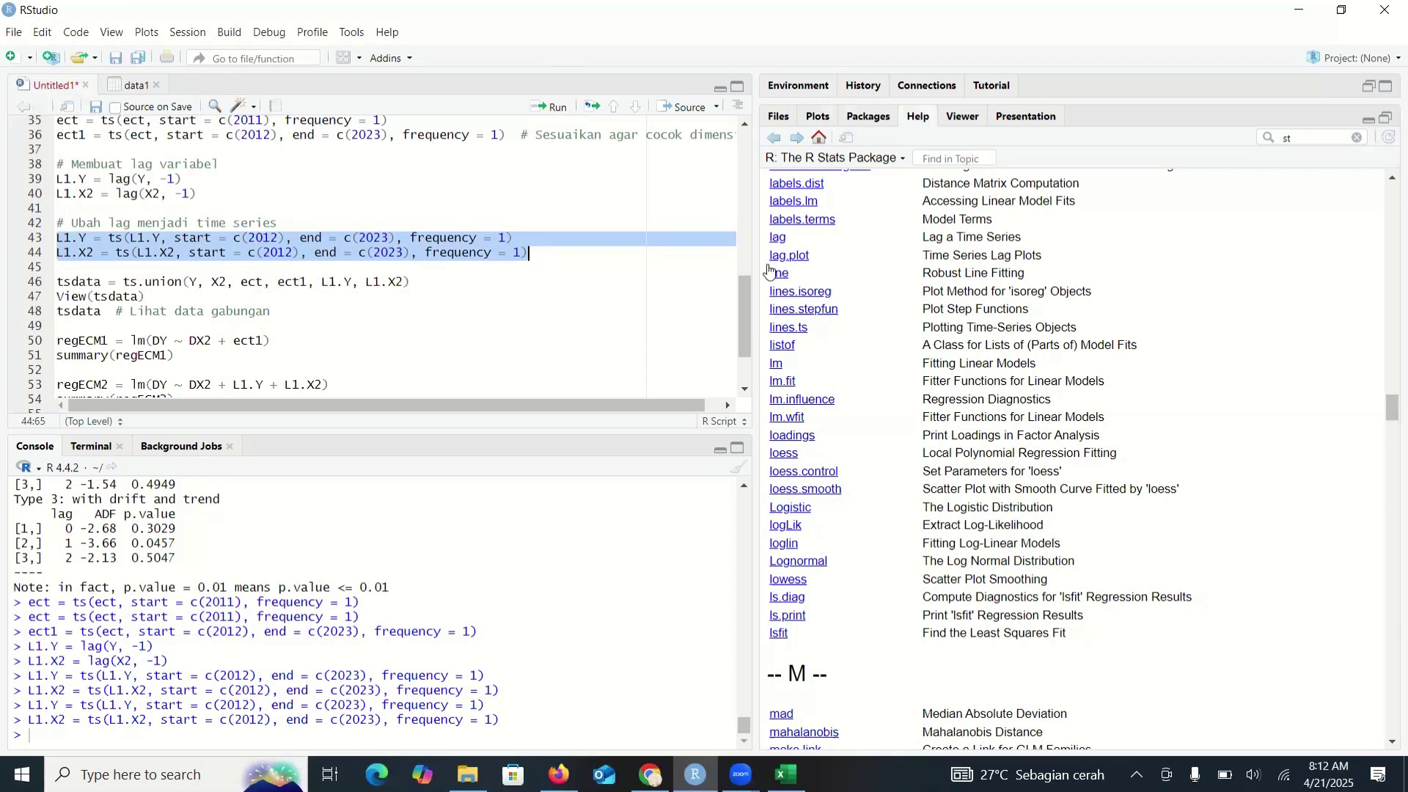
# Step: Combine Y, X2, ect, ect1, L1.Y and L1.X2 into tsdata by running the ts.union() line
pyautogui.moveTo(745, 304); pyautogui.dragTo(748, 286)
pyautogui.scroll(1, 103, 220)
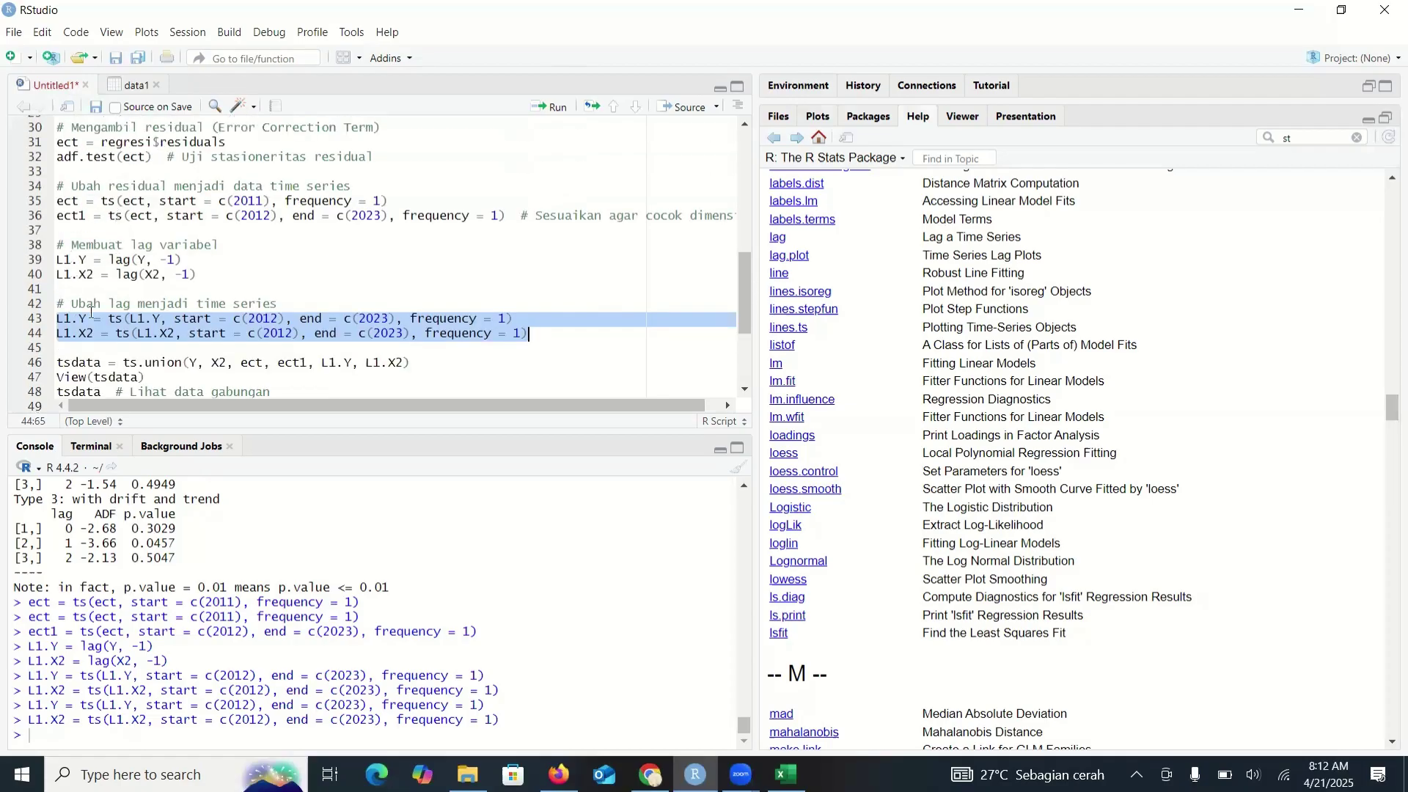
pyautogui.scroll(-3, 748, 293)
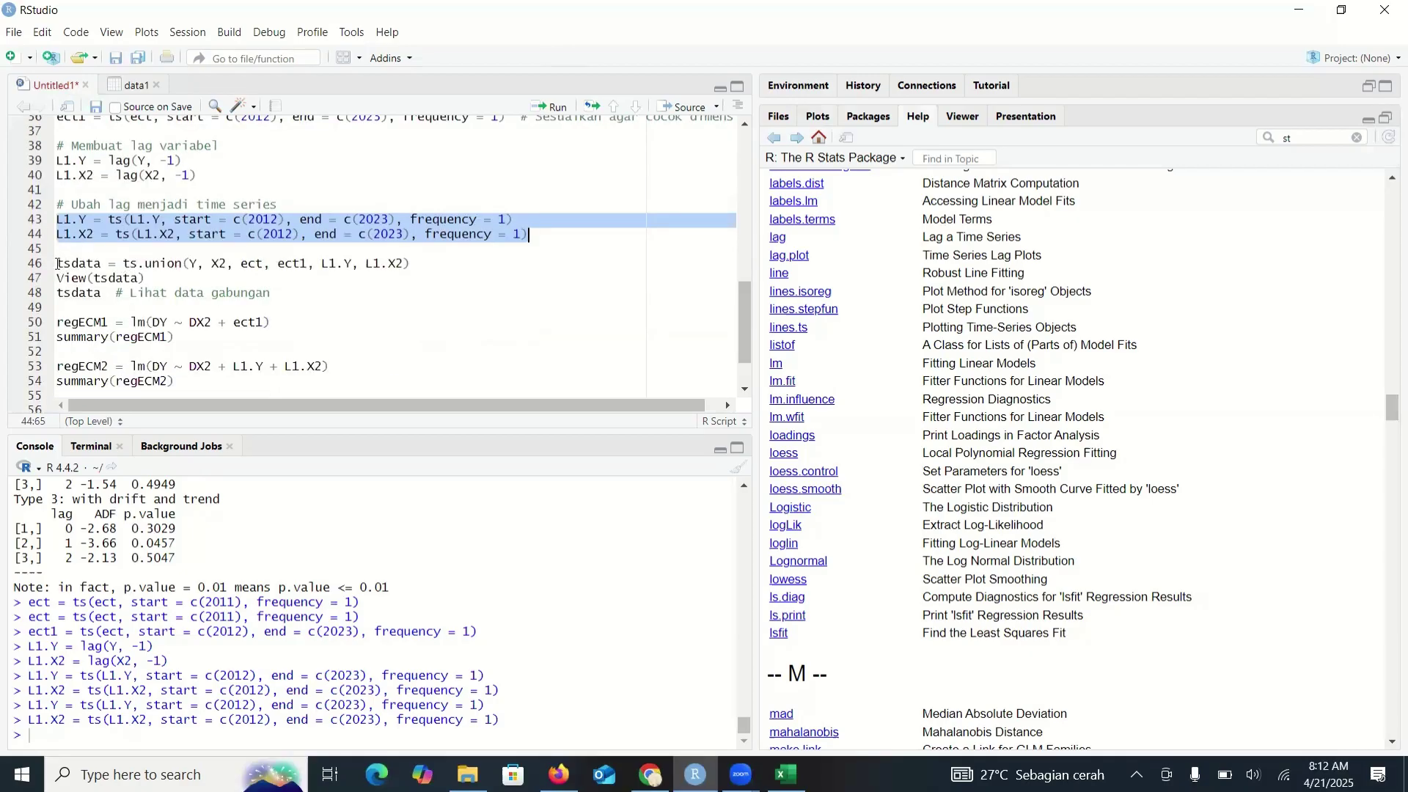
pyautogui.moveTo(58, 264); pyautogui.dragTo(114, 268)
pyautogui.moveTo(155, 265); pyautogui.dragTo(413, 264)
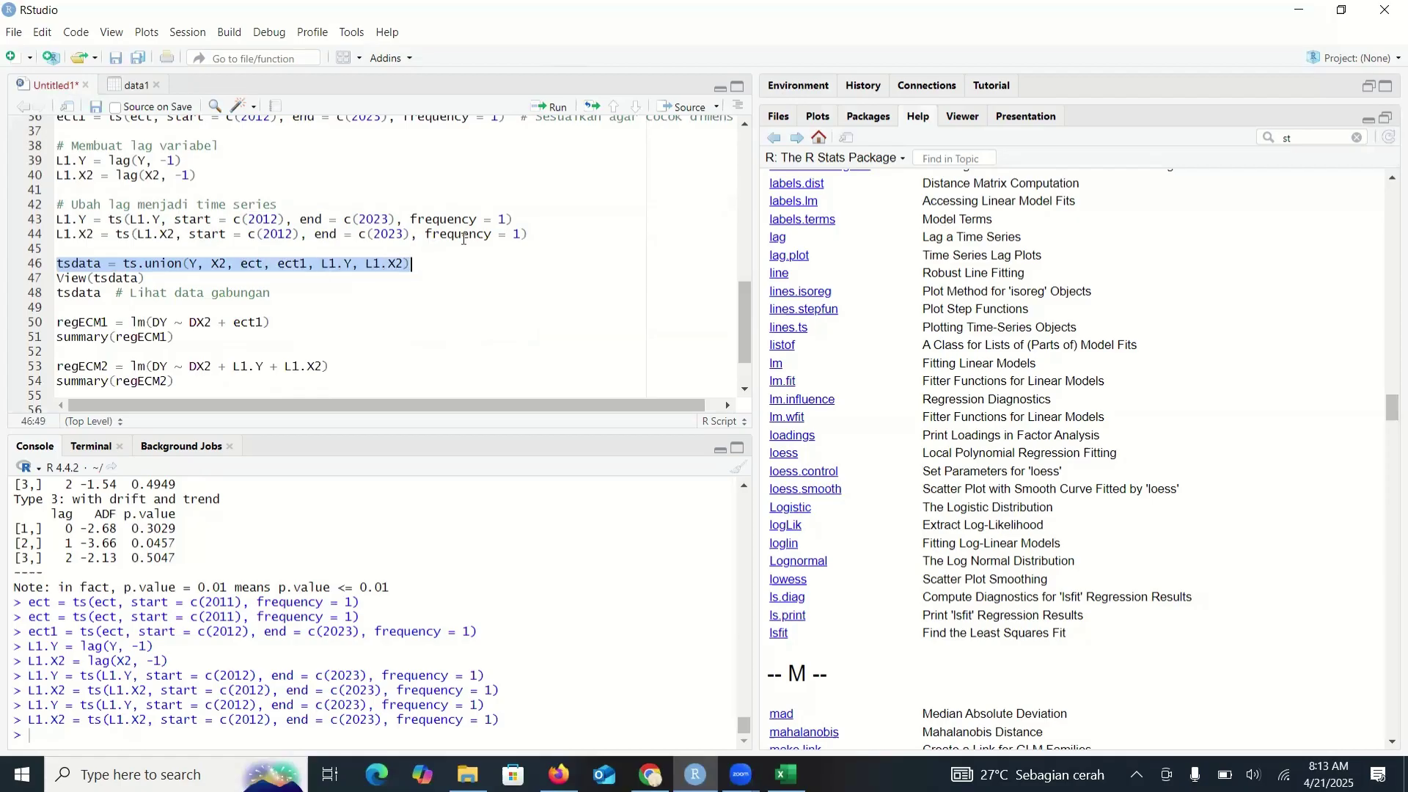
pyautogui.click(559, 109)
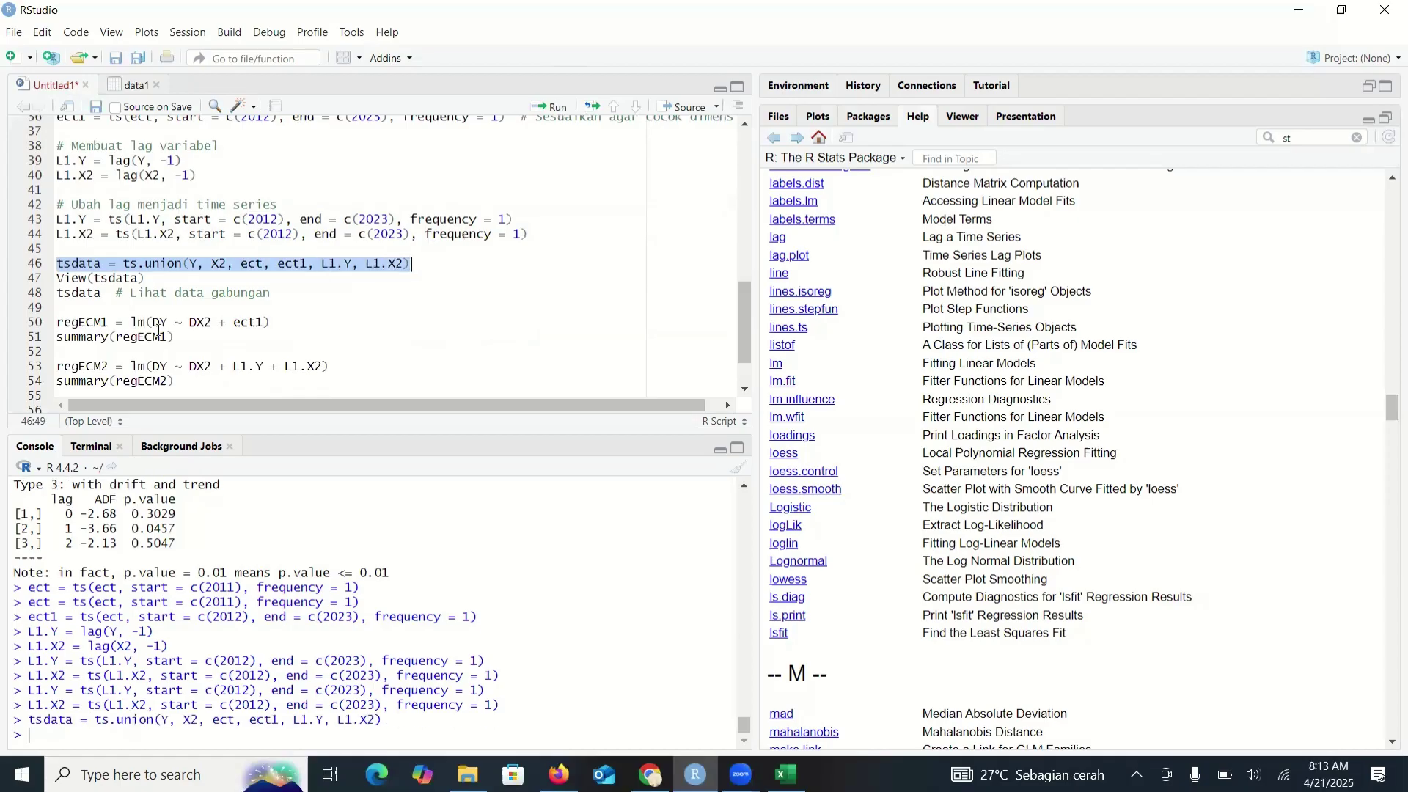
# Step: View the combined tsdata as a table, return to the script and print tsdata in the console
pyautogui.moveTo(57, 278); pyautogui.dragTo(145, 279)
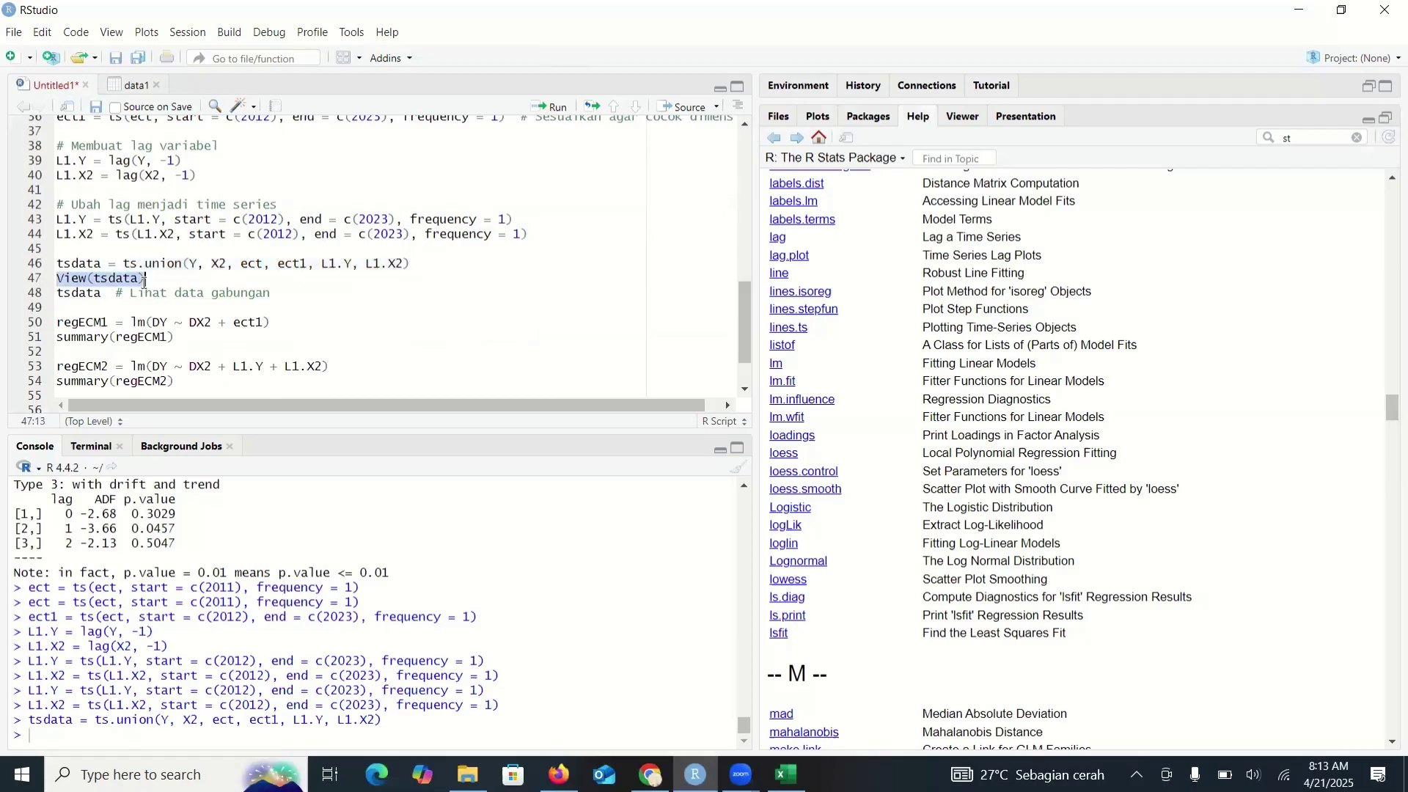
pyautogui.click(534, 107)
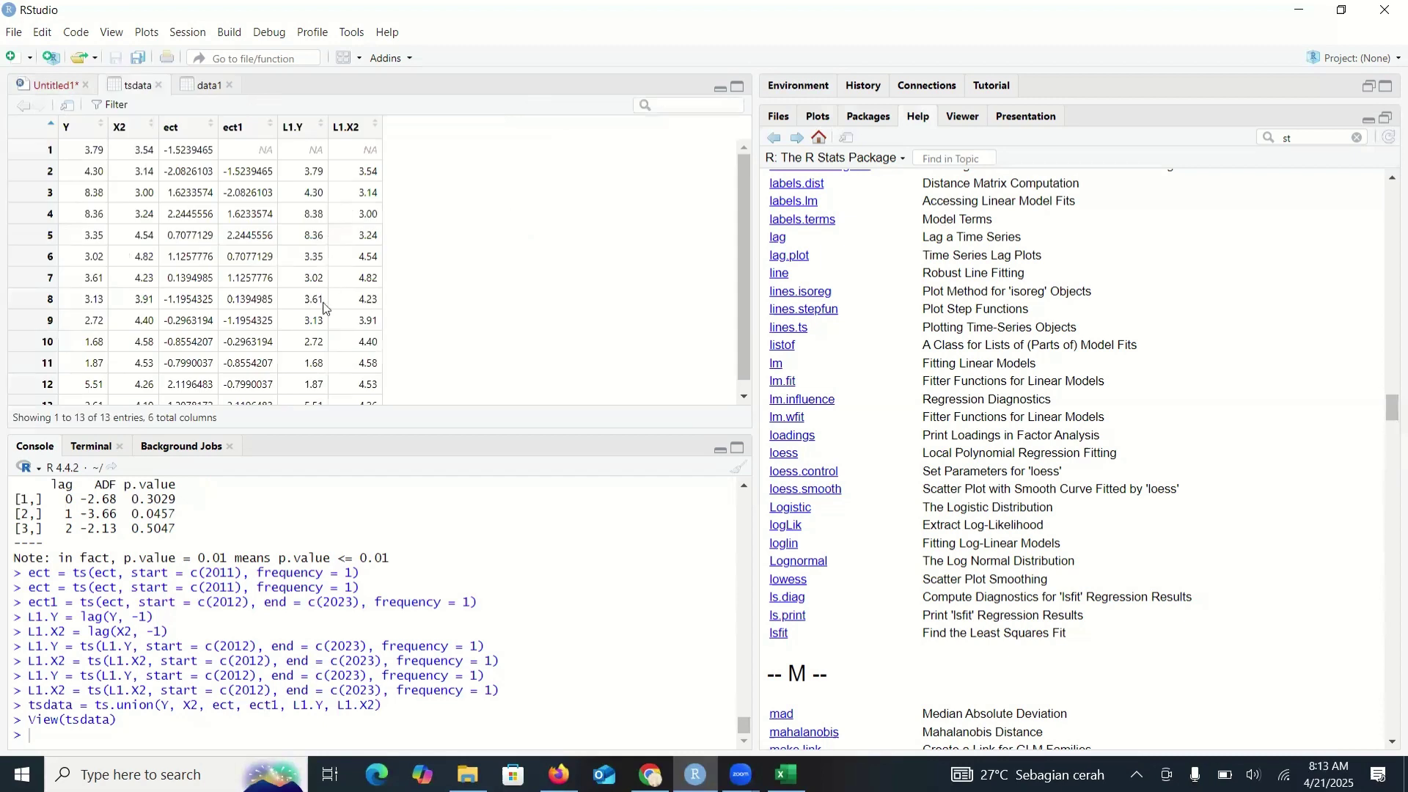
pyautogui.click(38, 86)
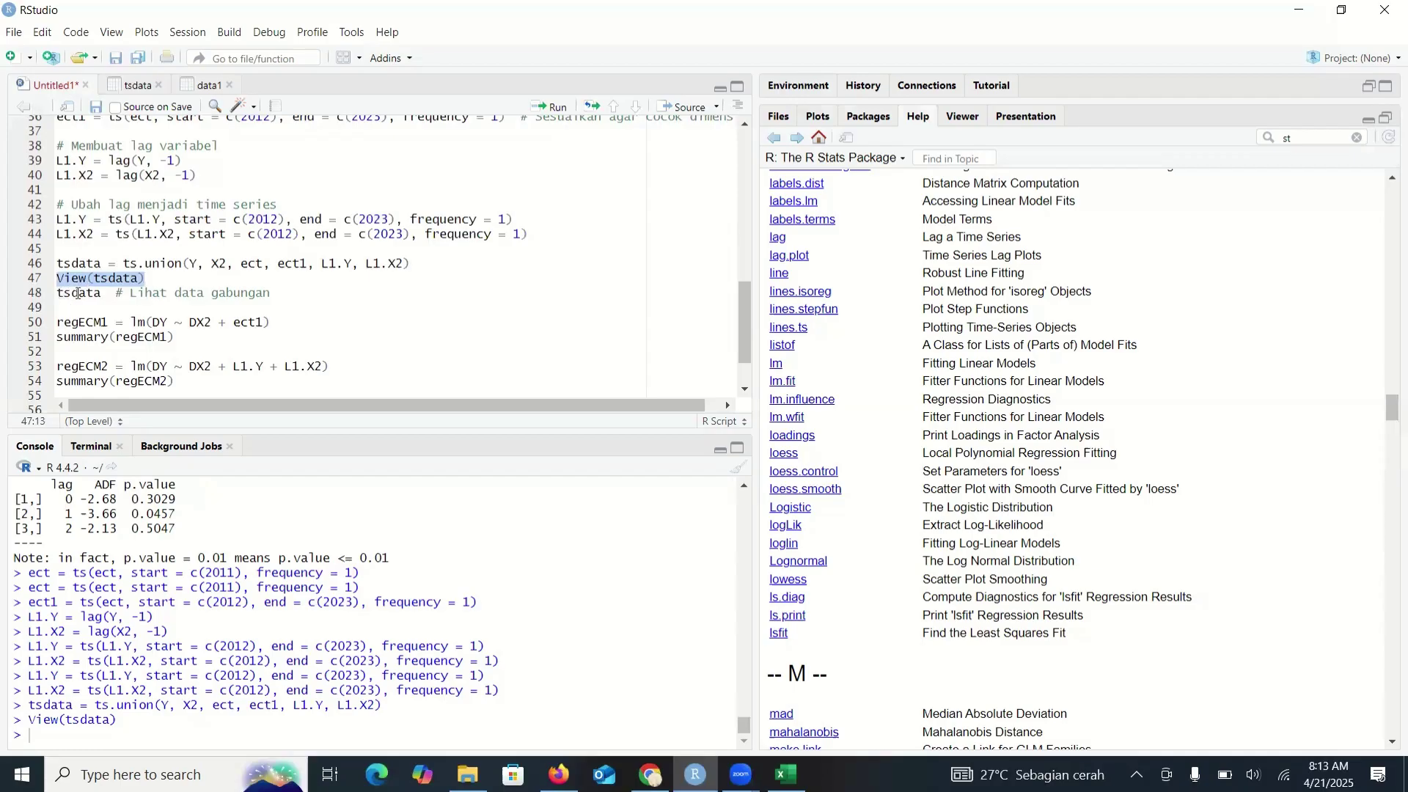
pyautogui.doubleClick(96, 293)
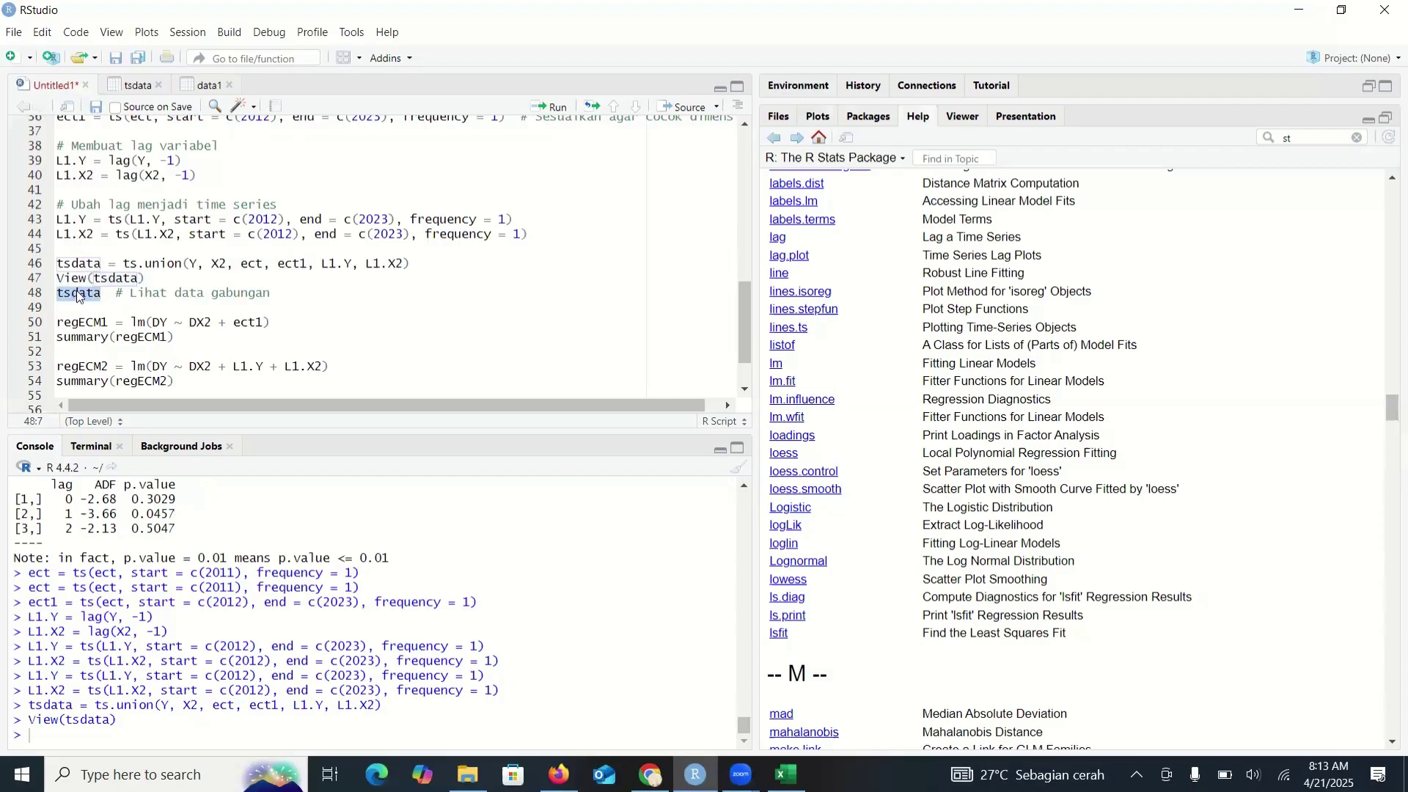
pyautogui.click(556, 107)
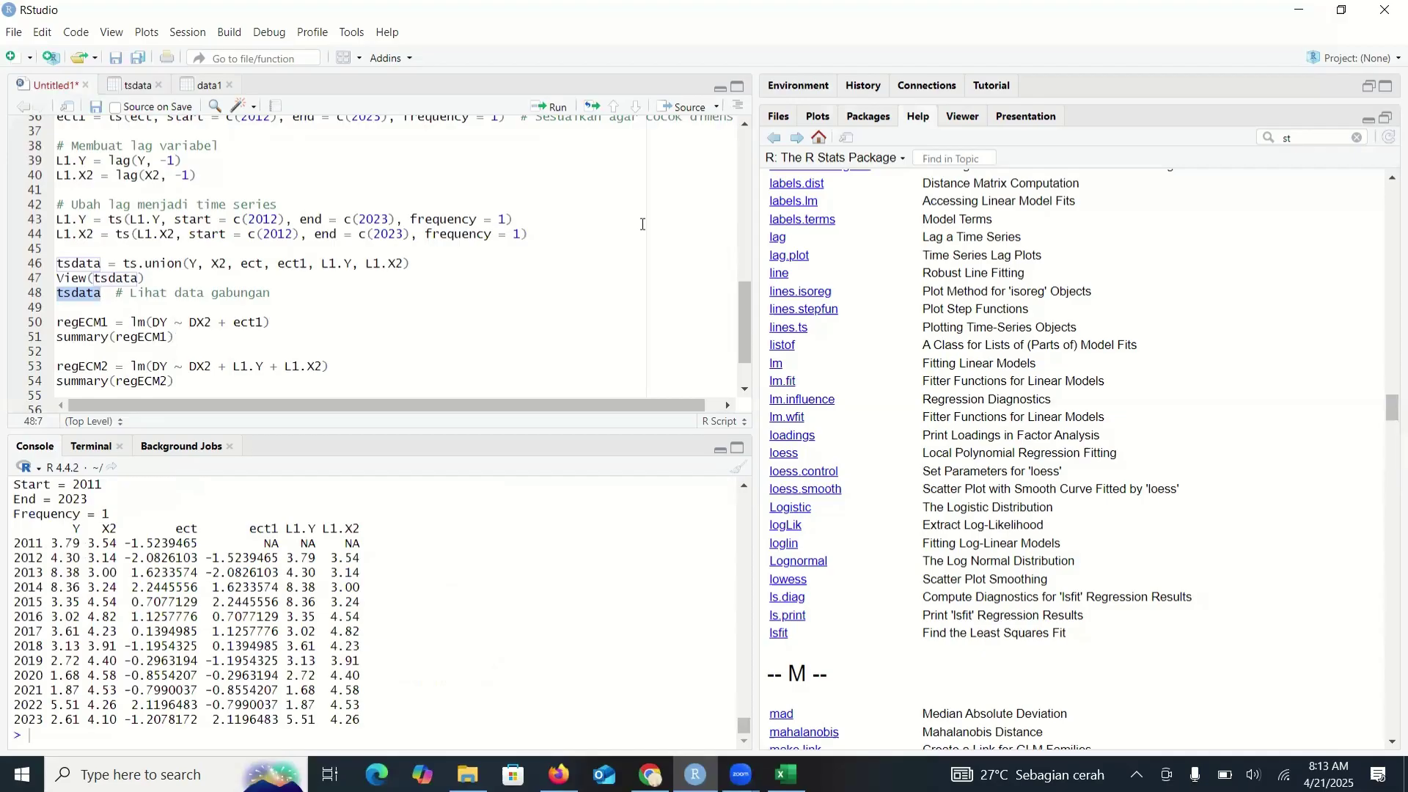
# Step: Run the first ECM regression regECM1 of DY on DX2 and ect1 together with its summary line
pyautogui.scroll(-2, 749, 326)
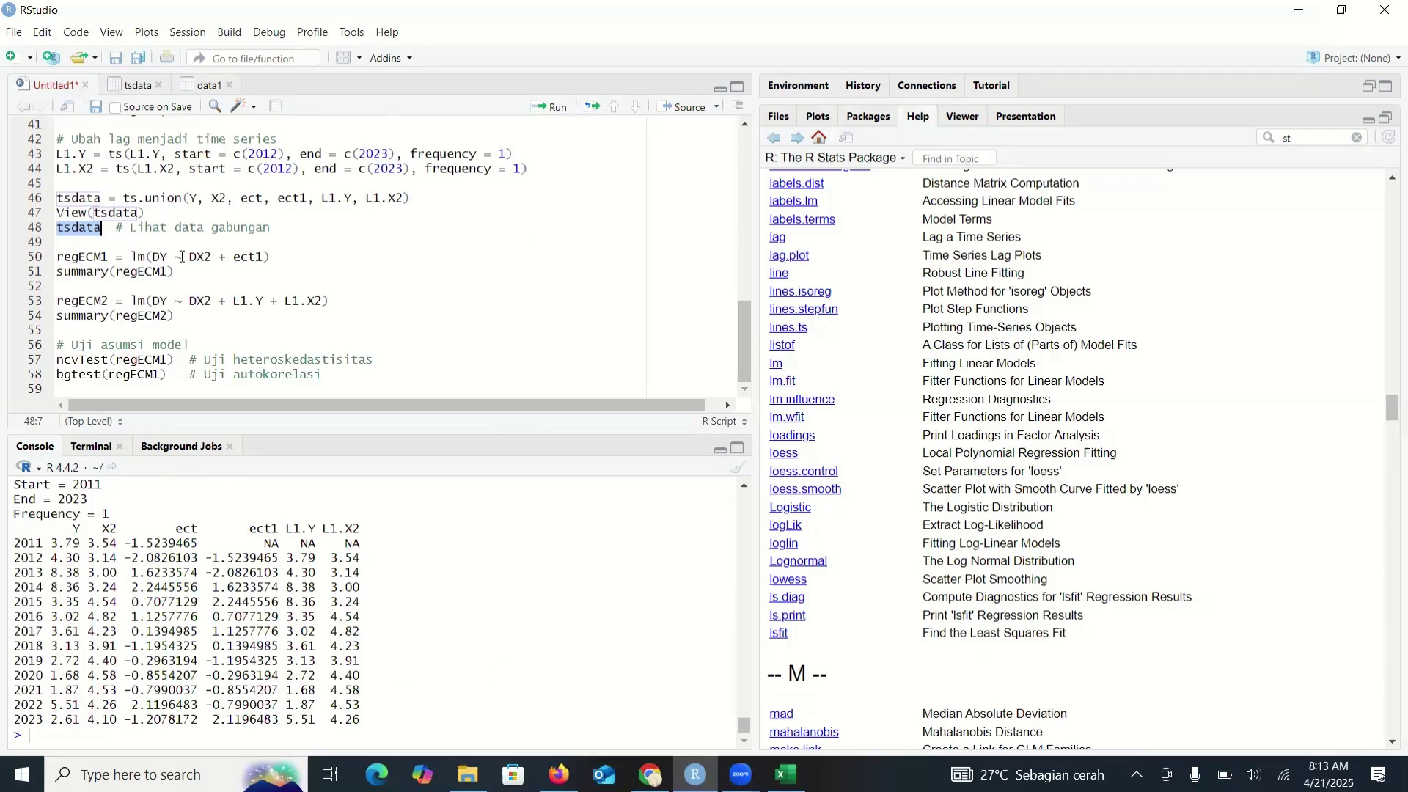
pyautogui.doubleClick(82, 256)
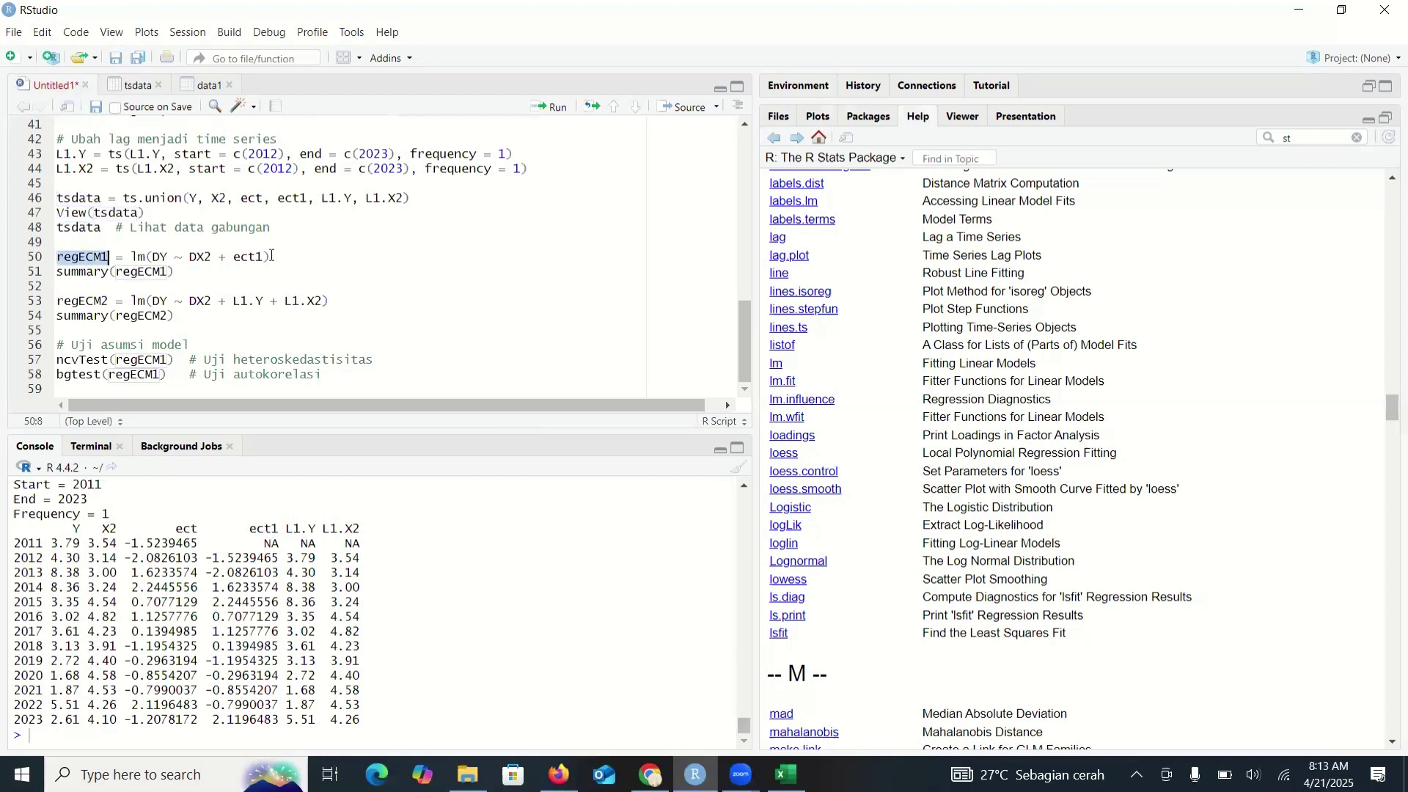
pyautogui.keyDown('shift'); pyautogui.click(271, 257); pyautogui.keyUp('shift')
pyautogui.hotkey('shift', 'Down')
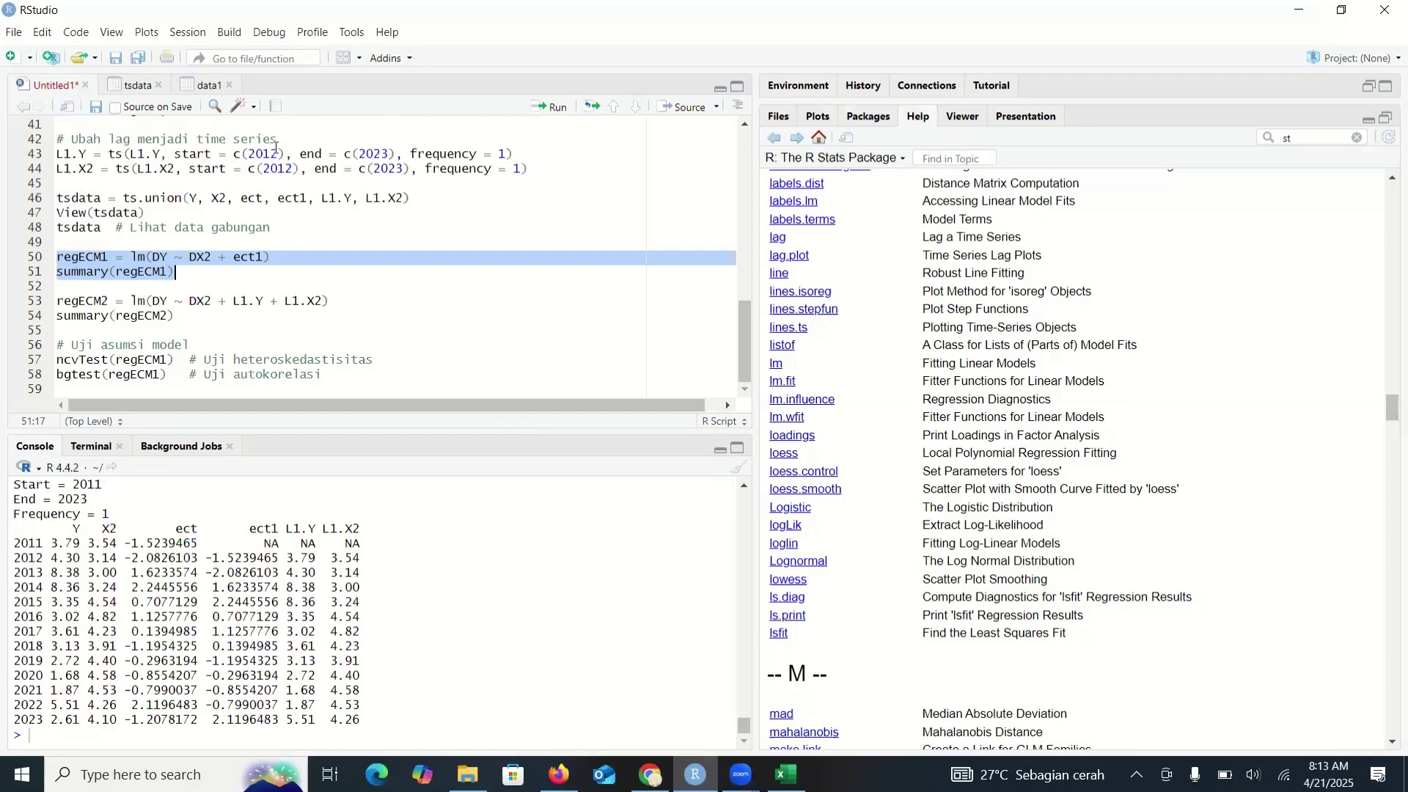
pyautogui.click(557, 110)
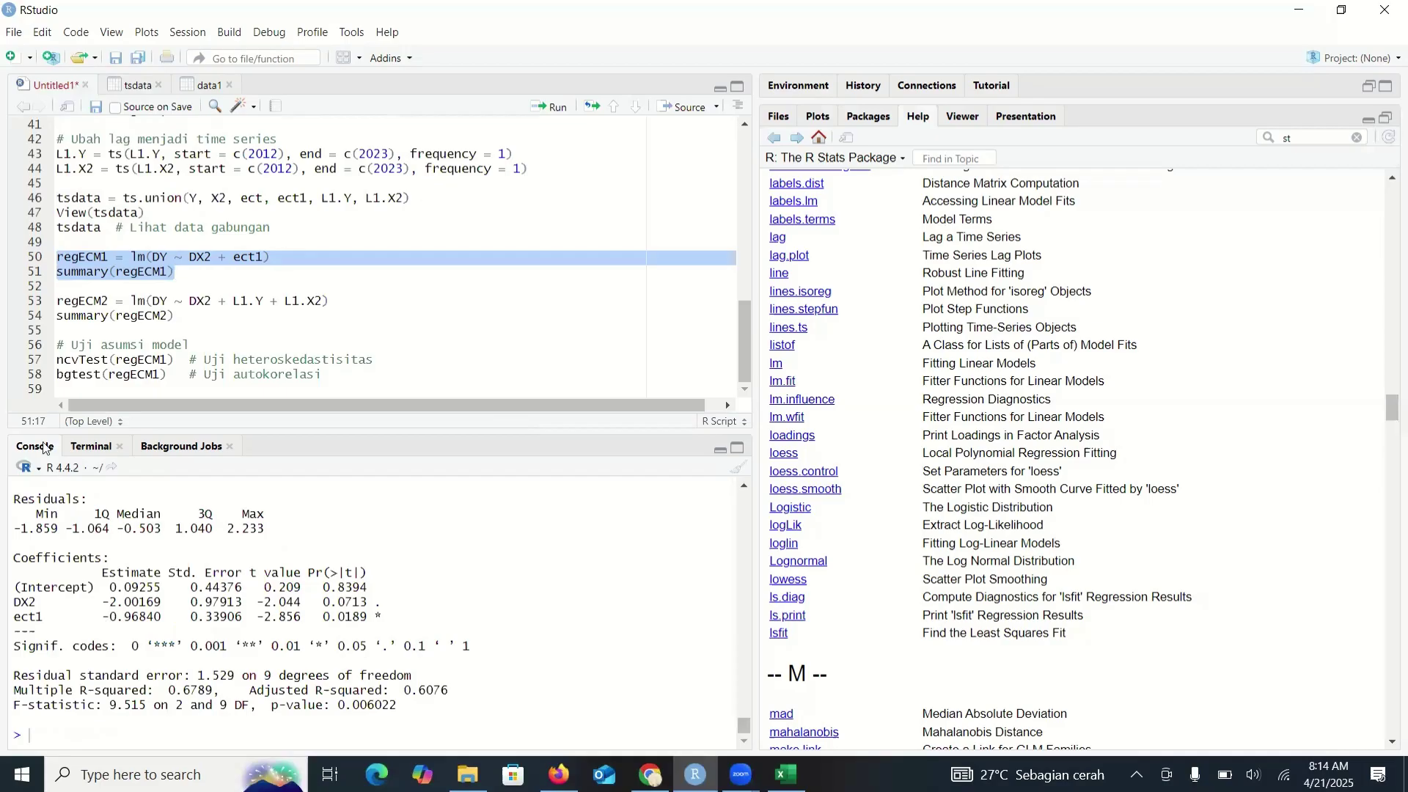
# Step: Run the second ECM regression regECM2 of DY on DX2, L1.Y and L1.X2 together with its summary line
pyautogui.moveTo(56, 301); pyautogui.dragTo(185, 315)
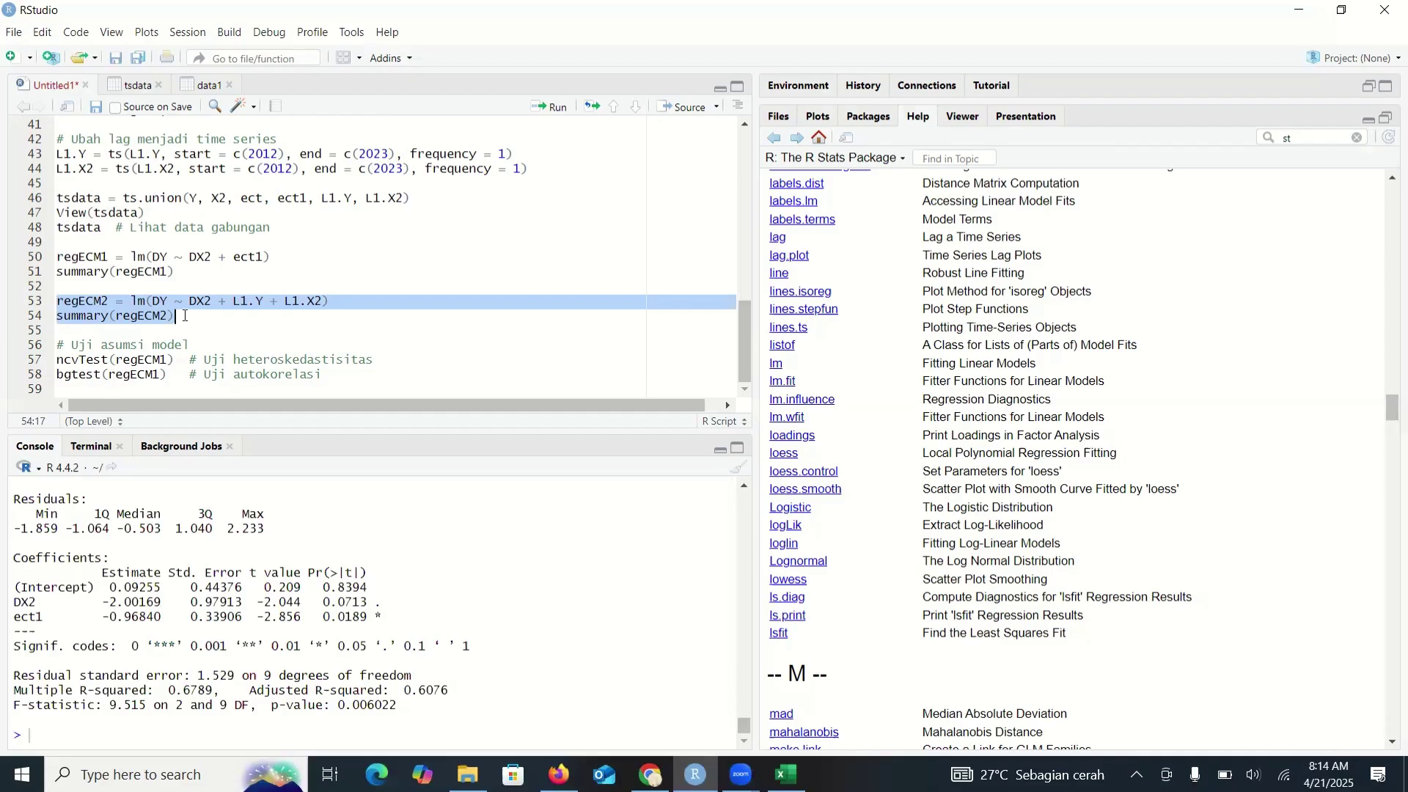
pyautogui.click(223, 248)
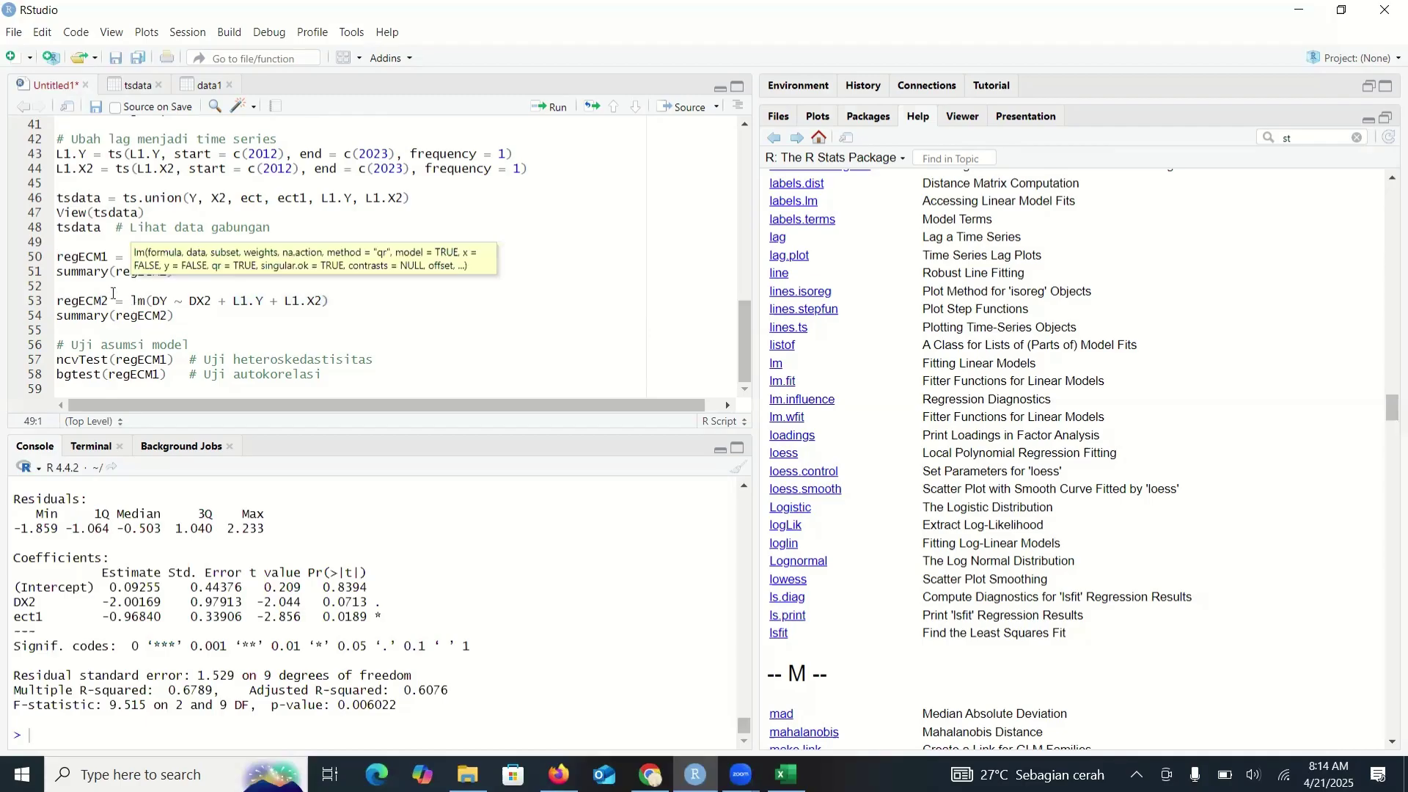
pyautogui.moveTo(57, 302); pyautogui.dragTo(195, 323)
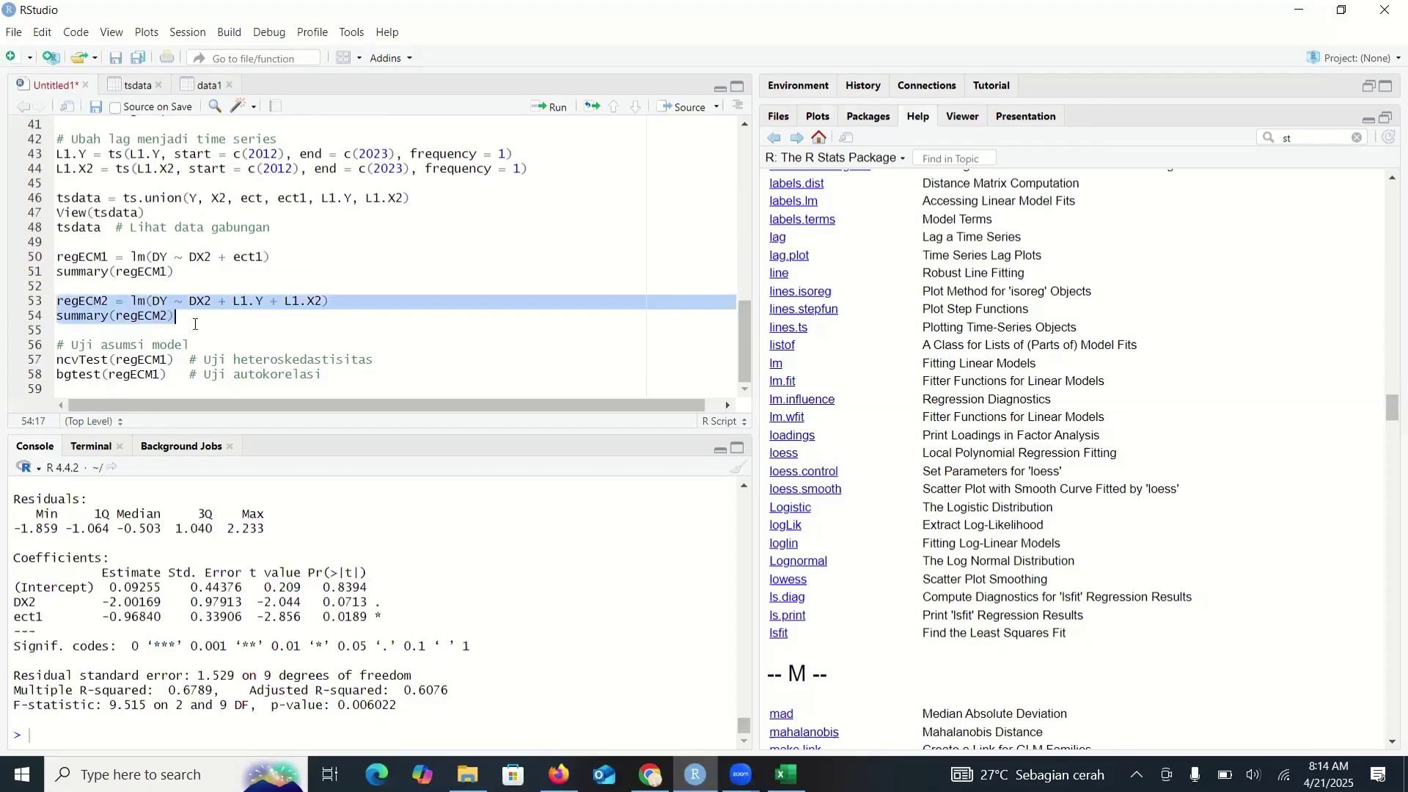
pyautogui.click(549, 108)
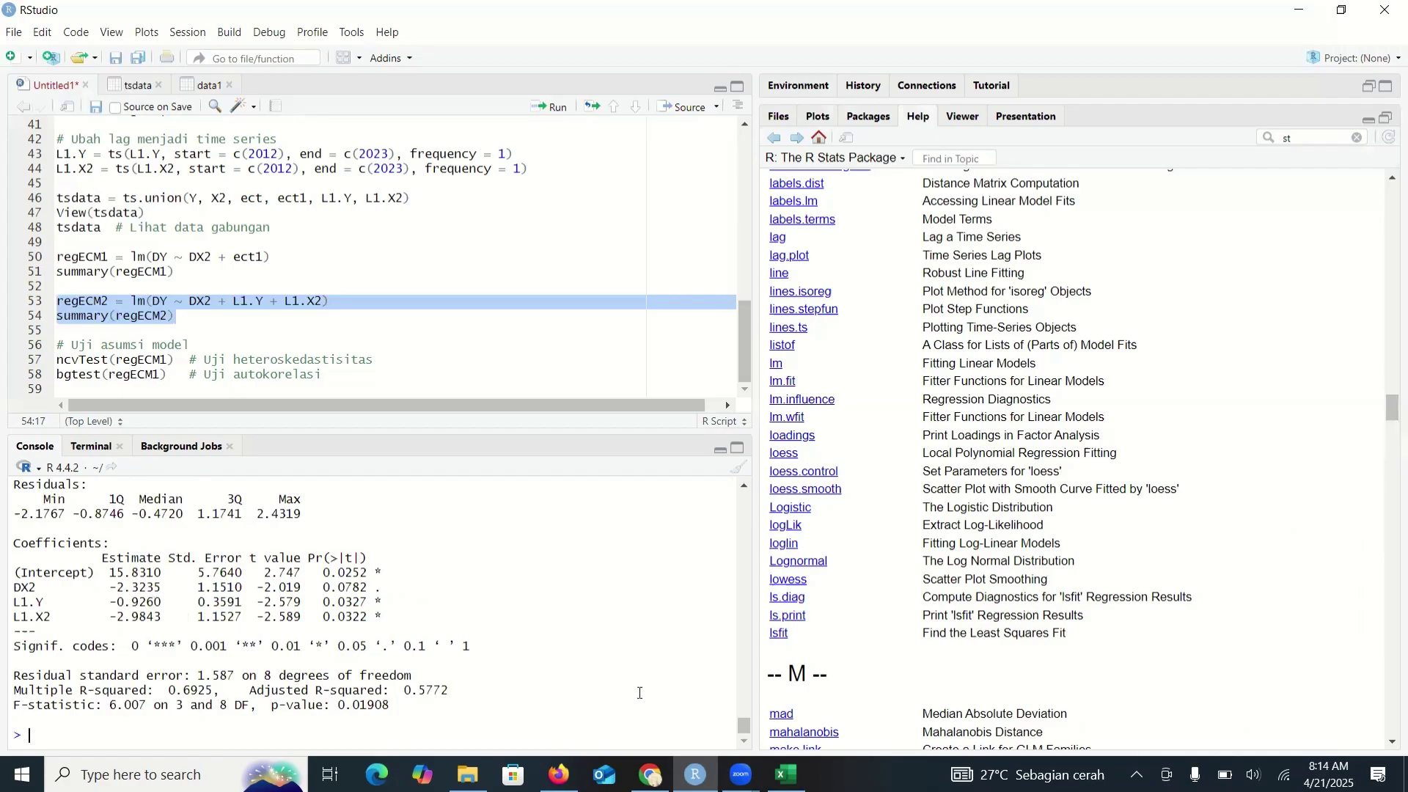
# Step: Compare the coefficients and fit statistics in the console summaries of regECM1 and regECM2
pyautogui.scroll(4, 749, 721)
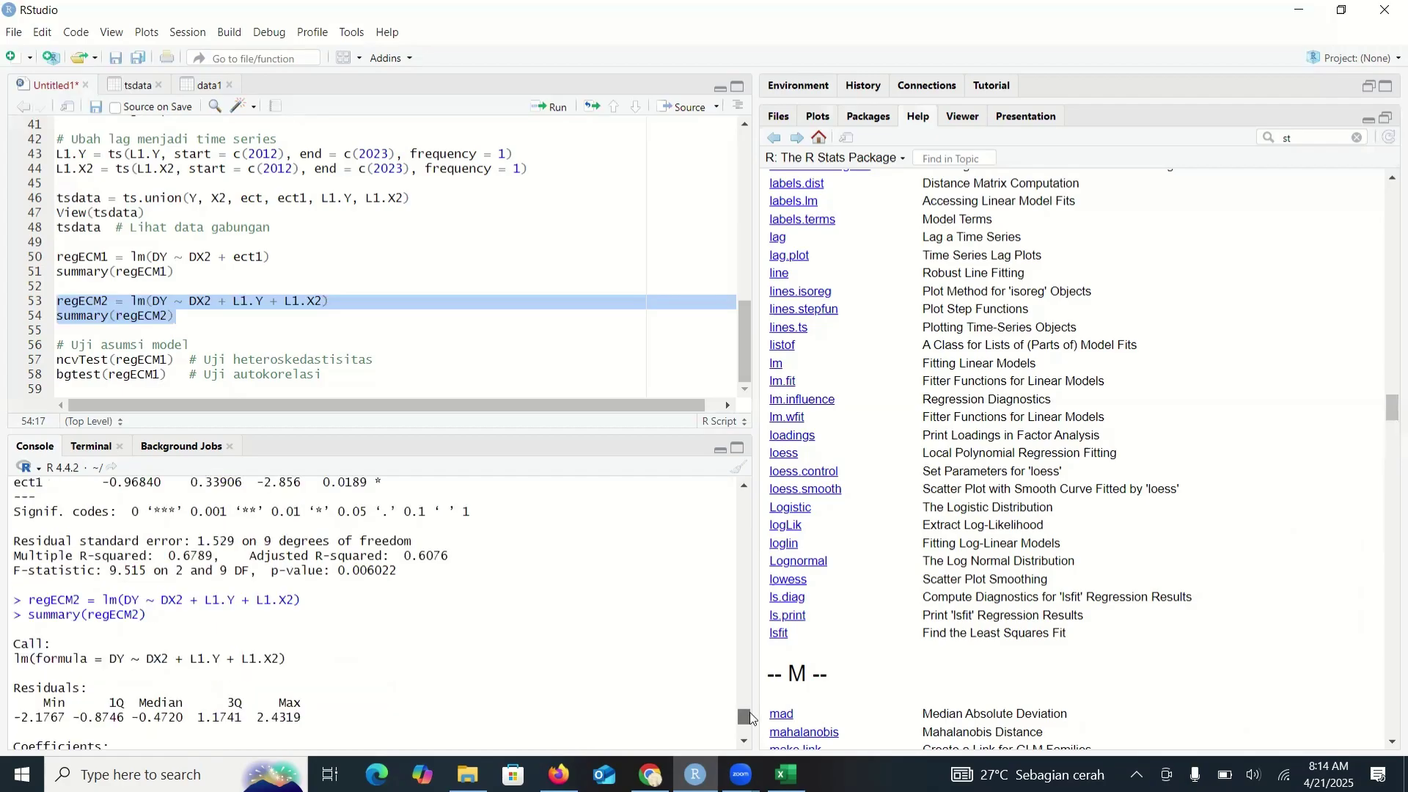
pyautogui.scroll(1, 754, 721)
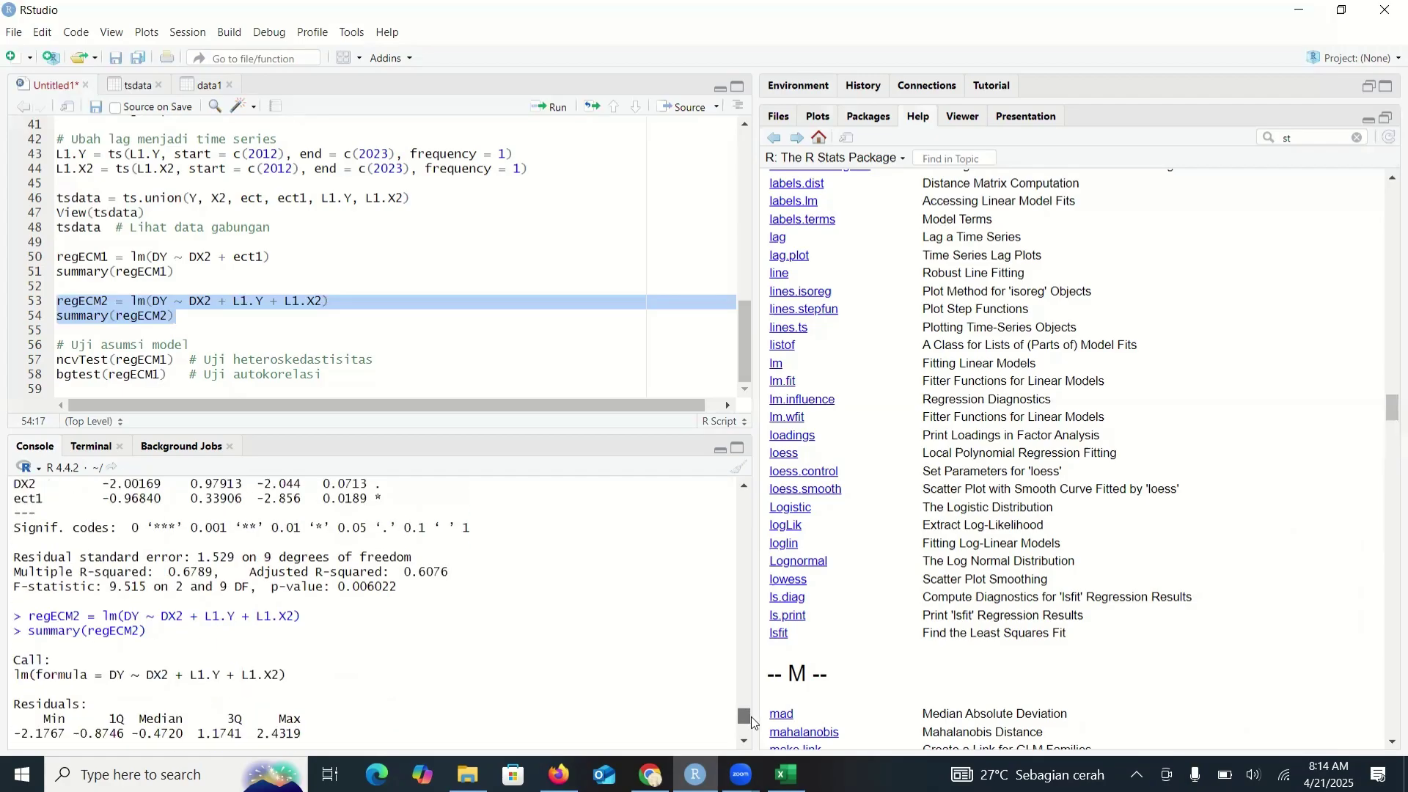
pyautogui.scroll(-1, 753, 721)
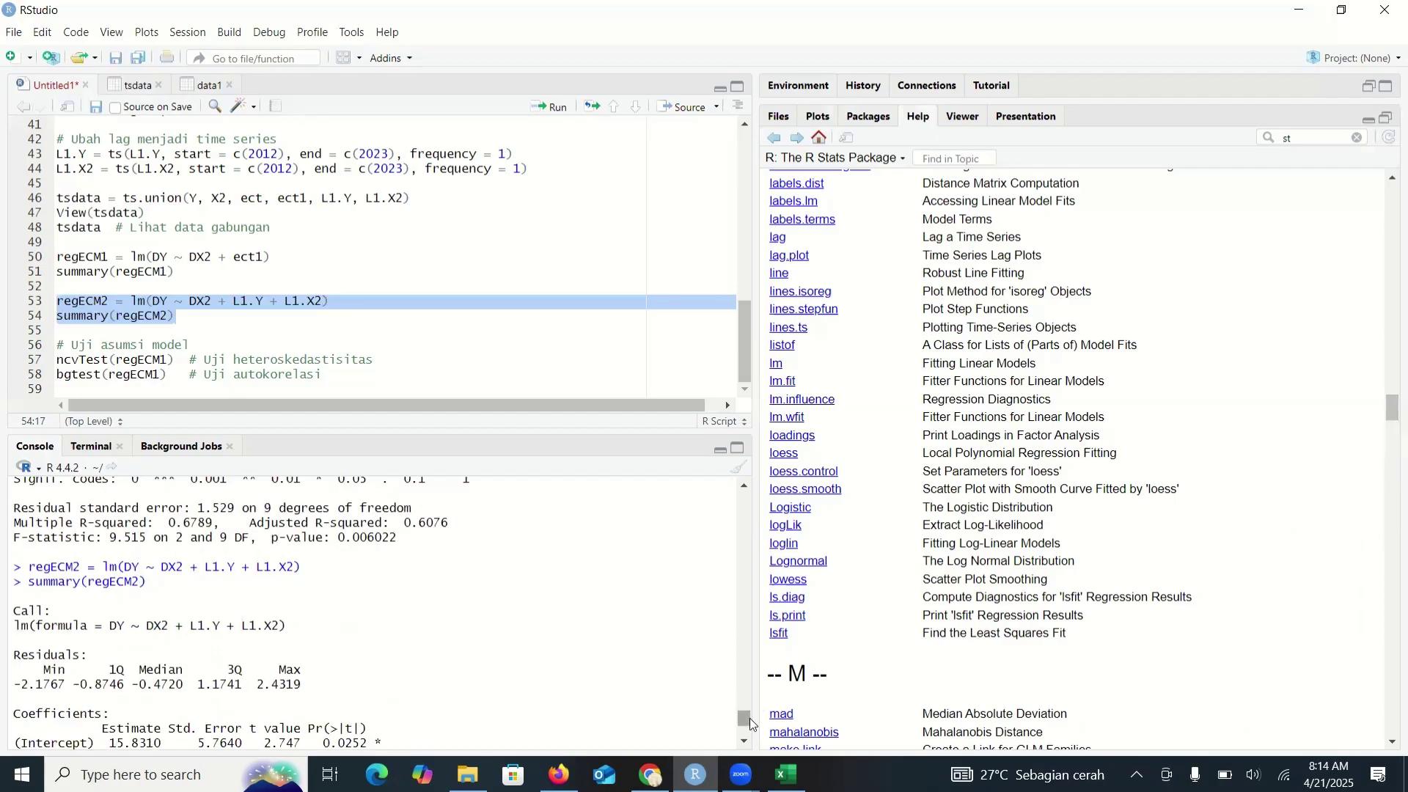
pyautogui.scroll(-4, 759, 729)
pyautogui.hotkey('ctrl', 'Return')
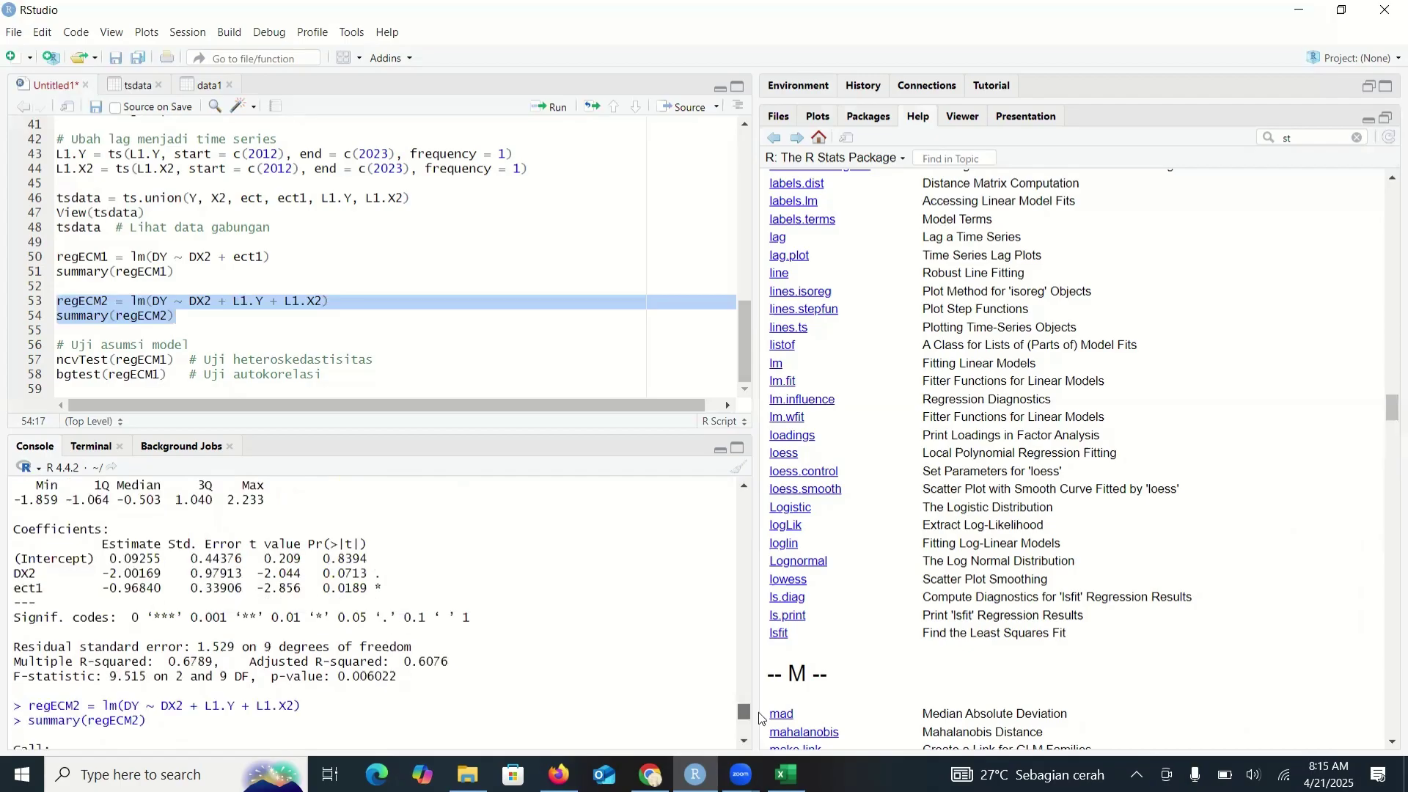
pyautogui.scroll(-2, 746, 715)
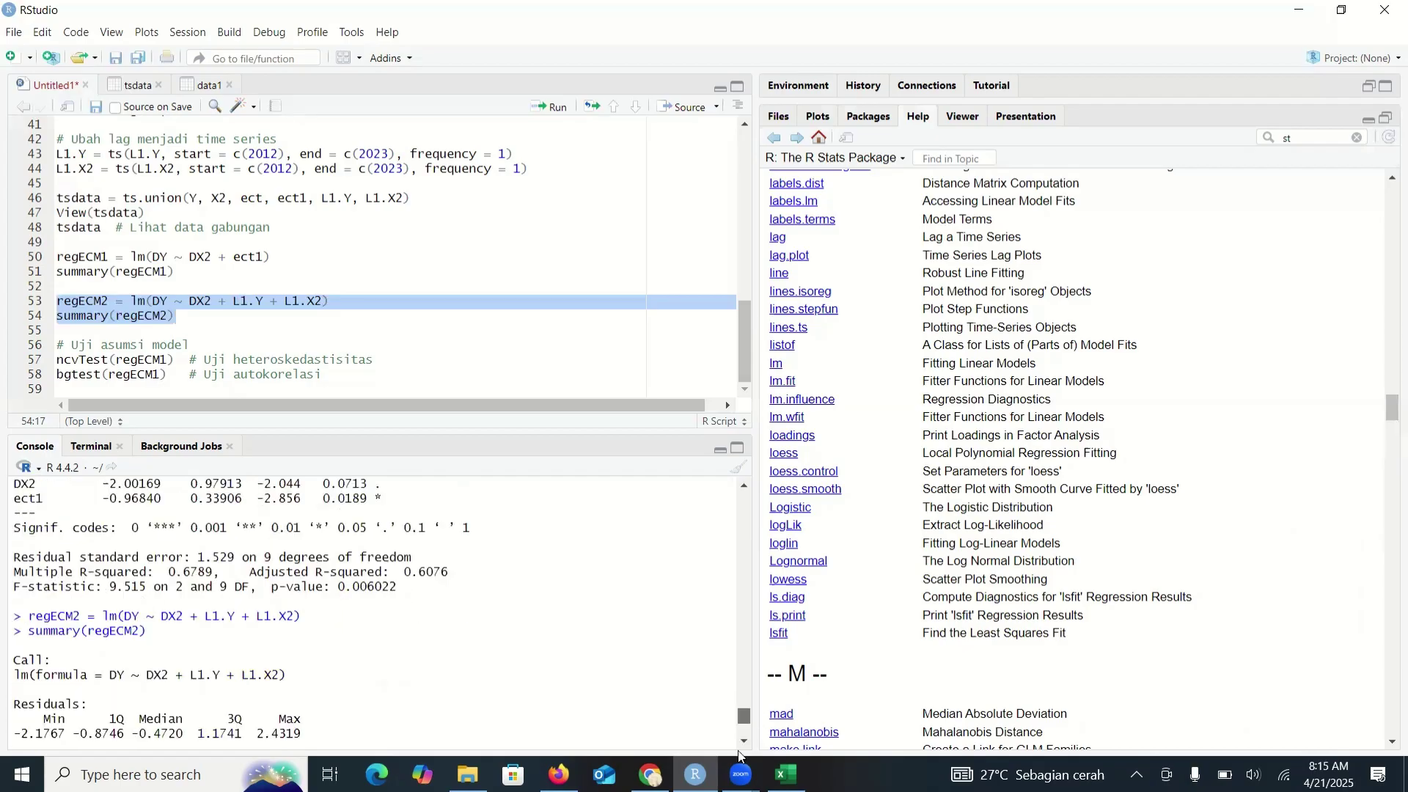
pyautogui.scroll(-5, 363, 712)
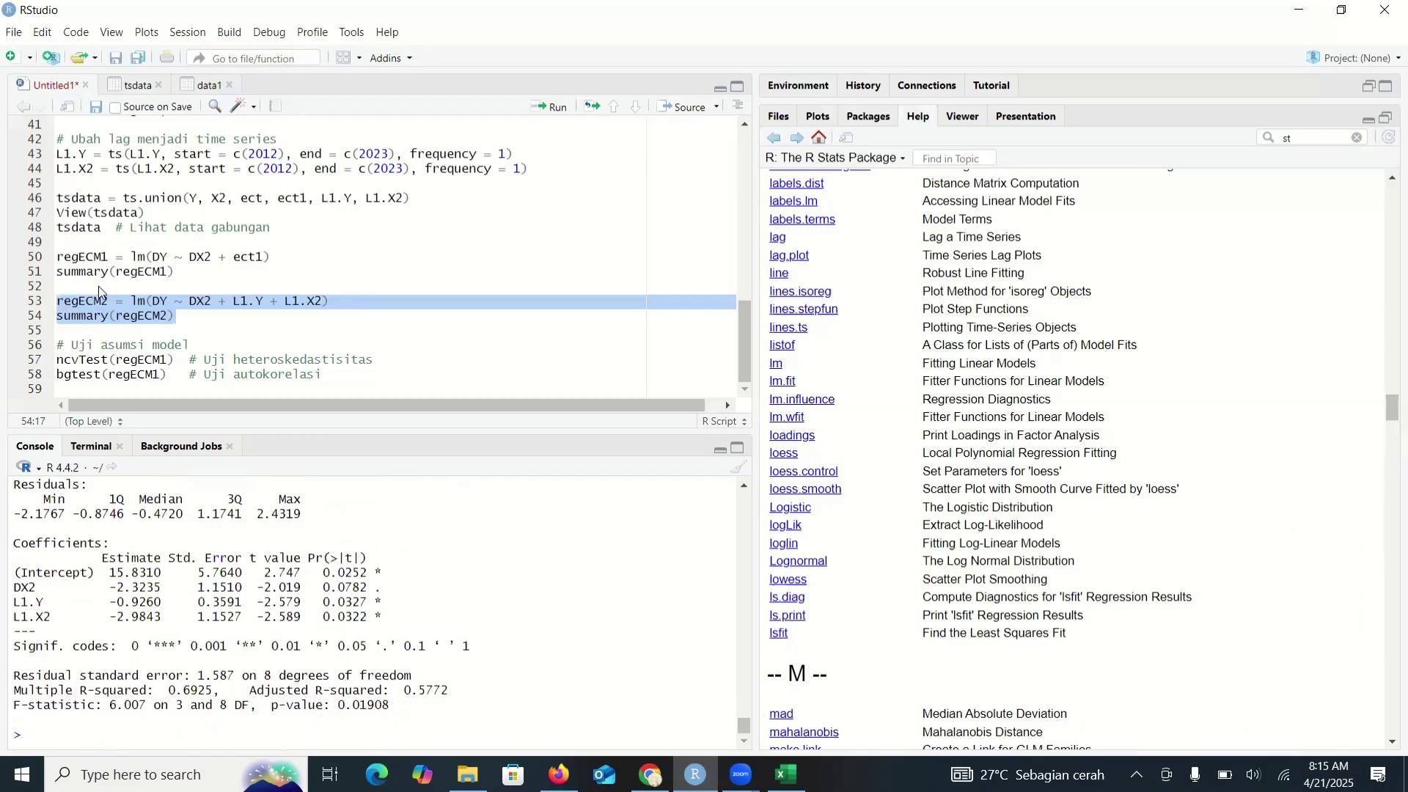
# Step: Run the heteroskedasticity test ncvTest(regECM1) from the script and clear the search filter on the package list
pyautogui.click(177, 317)
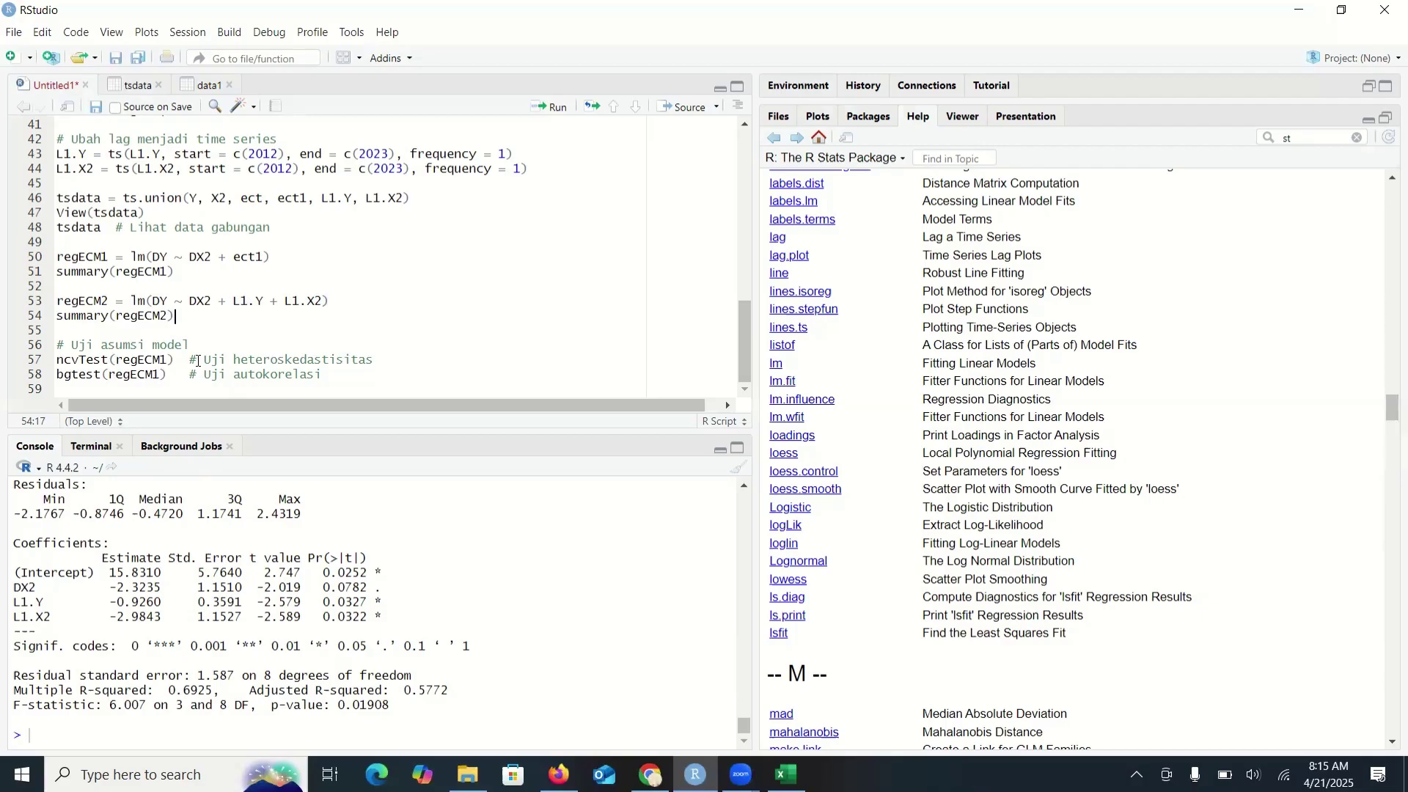
pyautogui.moveTo(58, 359); pyautogui.dragTo(177, 361)
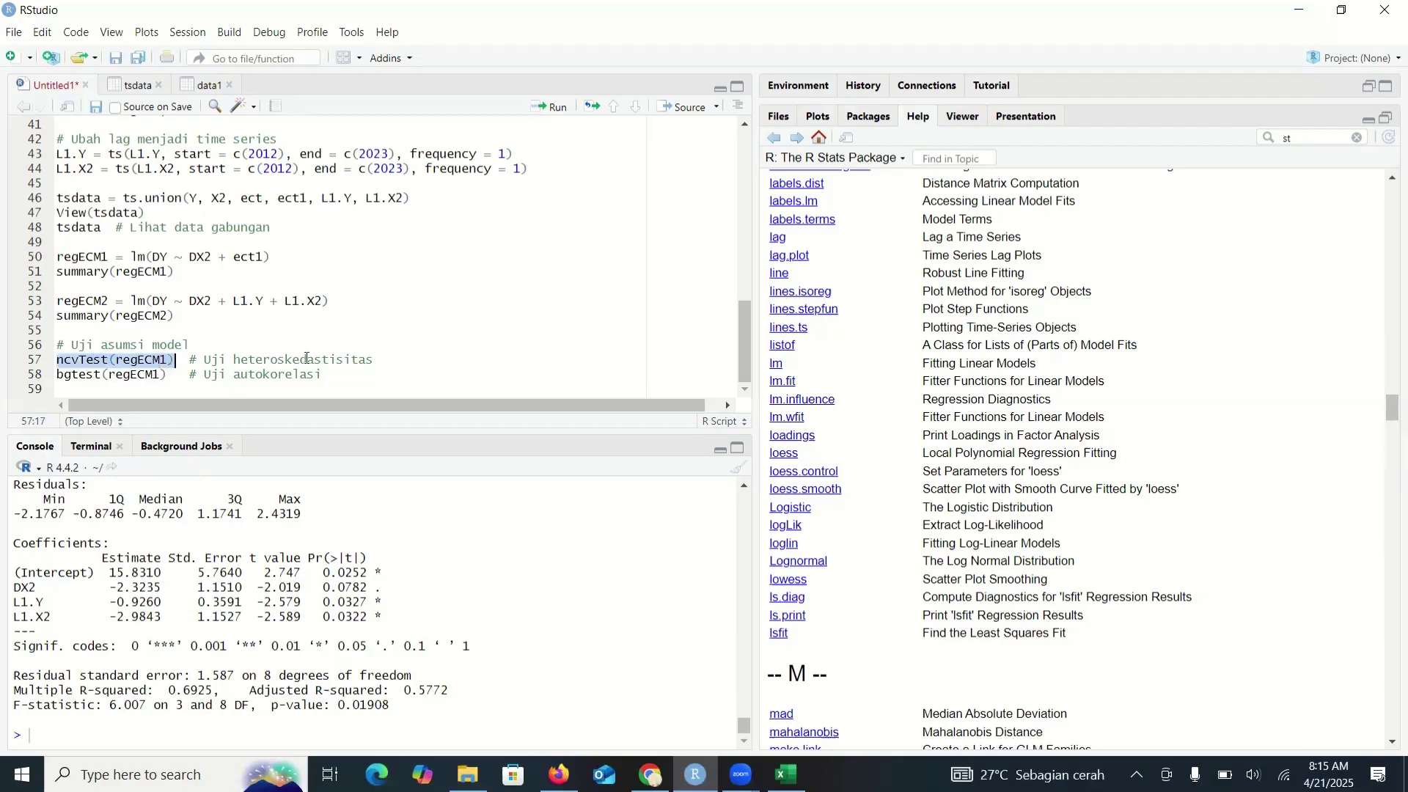
pyautogui.click(868, 117)
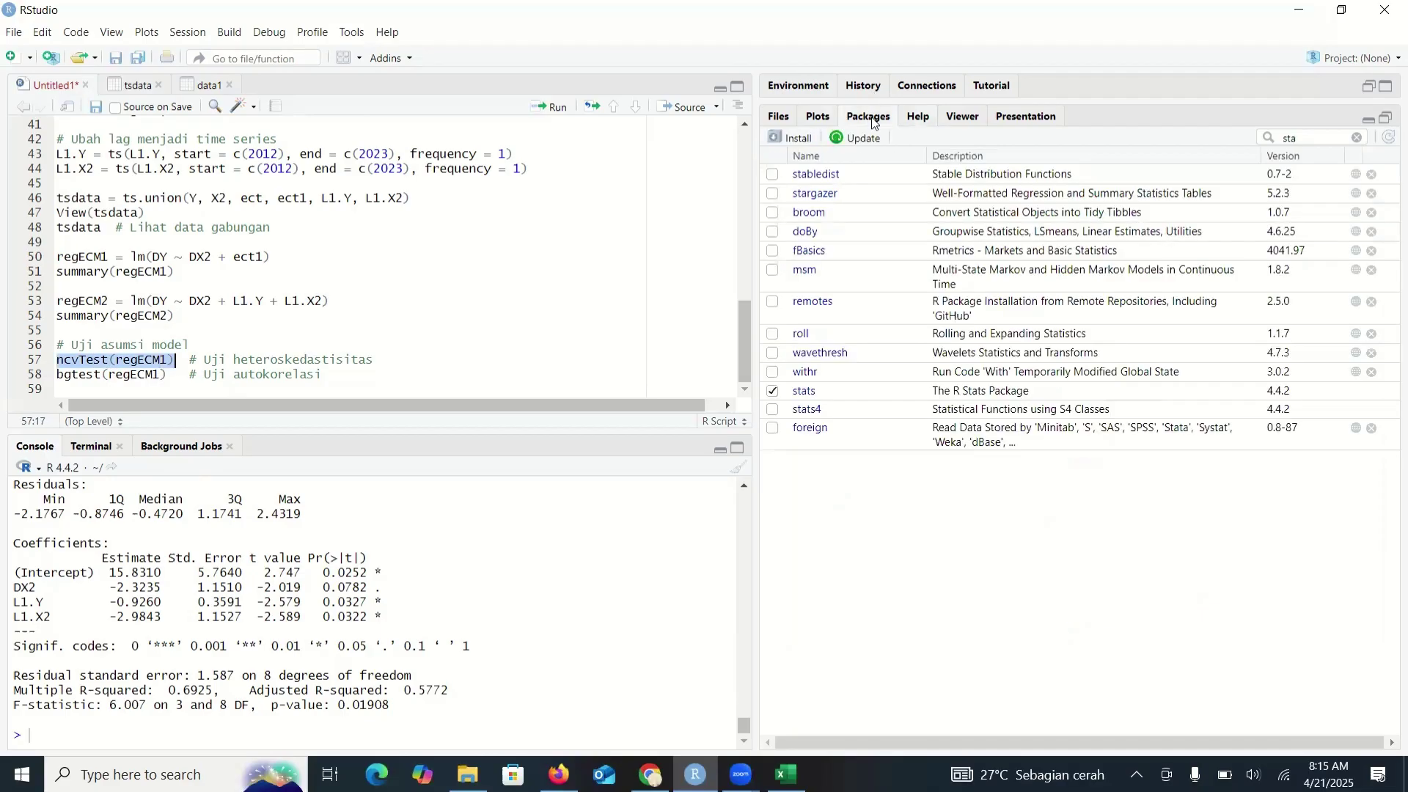
pyautogui.click(1357, 138)
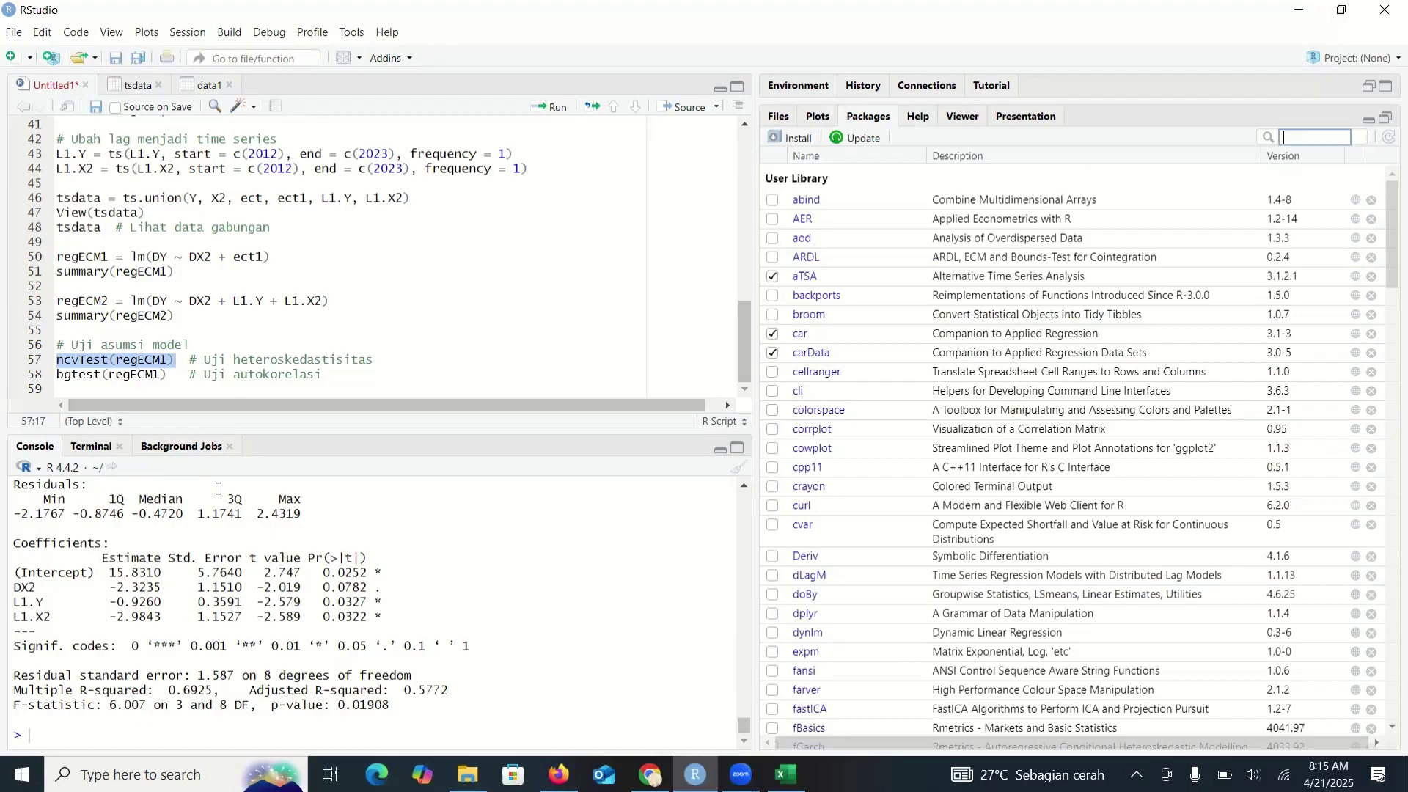
pyautogui.doubleClick(556, 110)
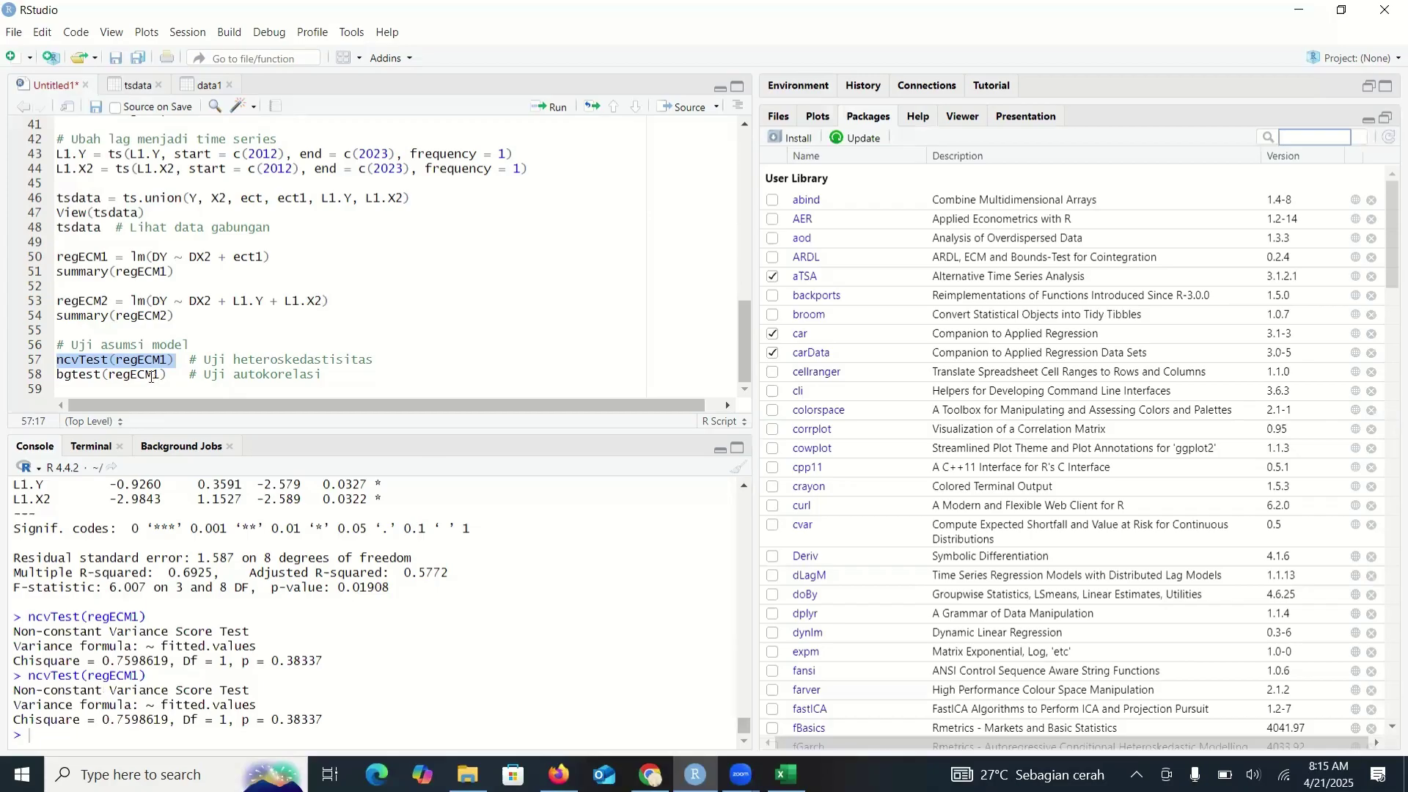
# Step: Select the bgtest(regECM1) call in the script and check the aTSA package documentation for the bgtest function
pyautogui.doubleClick(111, 378)
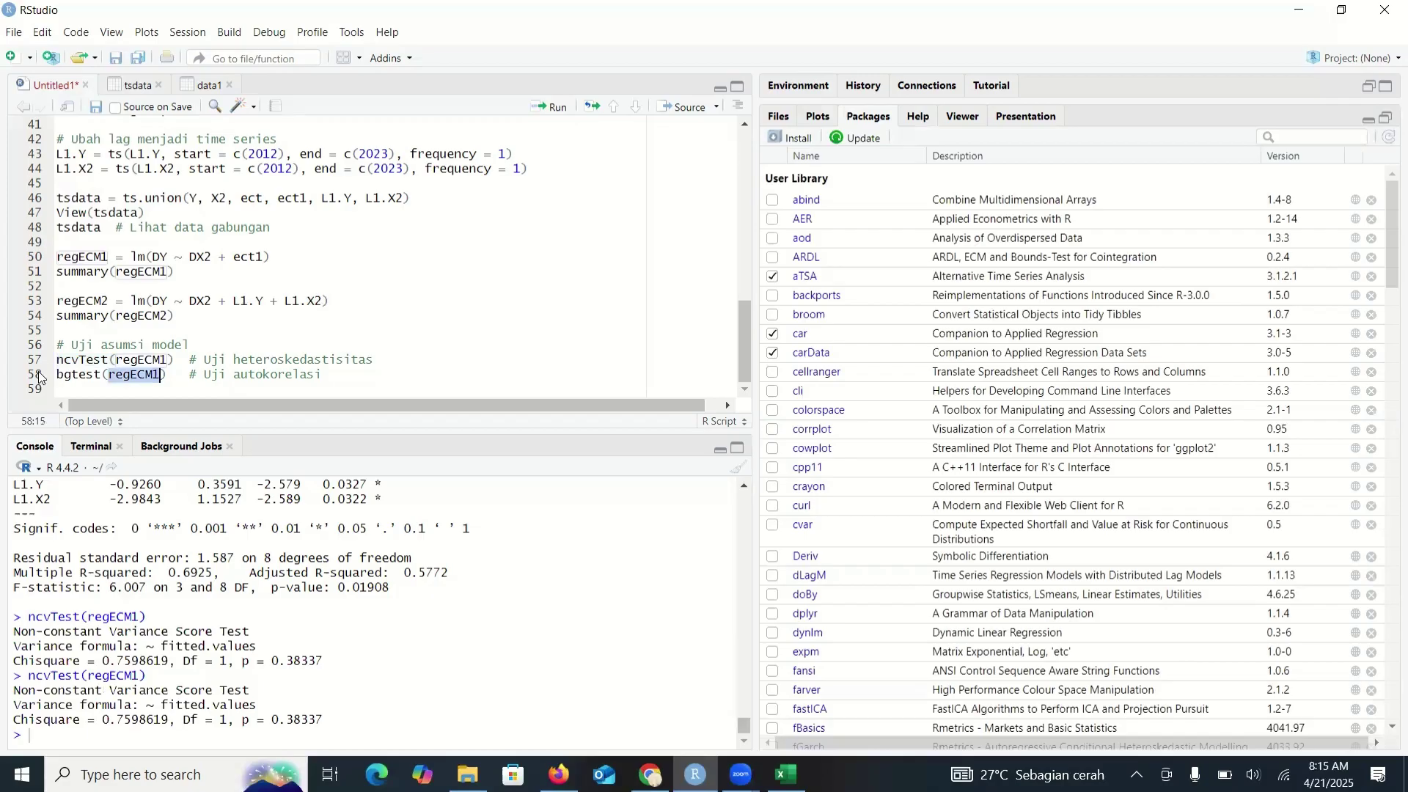
pyautogui.moveTo(59, 376)
pyautogui.mouseDown()
pyautogui.moveTo(168, 378)
pyautogui.moveTo(51, 377)
pyautogui.mouseUp()
pyautogui.press('Right')
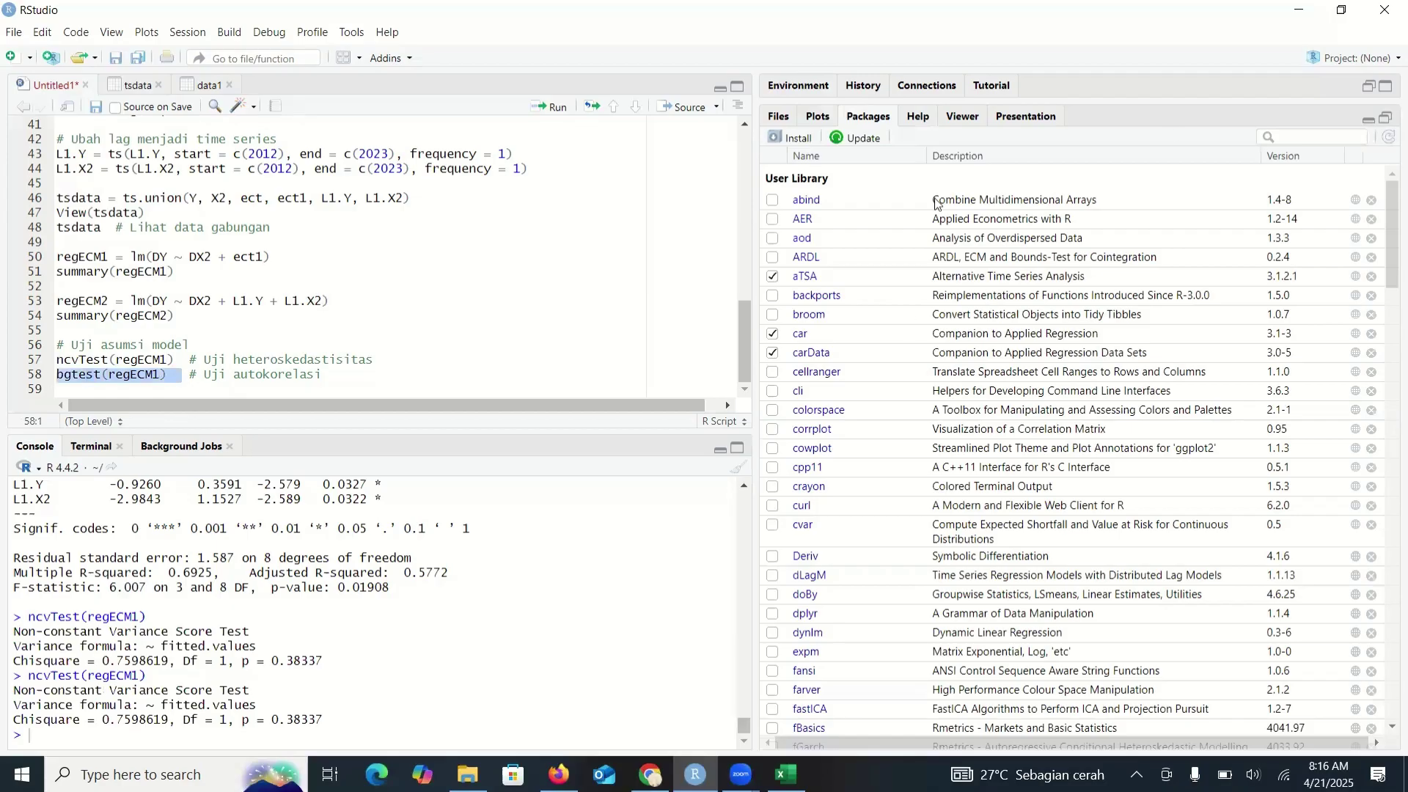
pyautogui.click(805, 276)
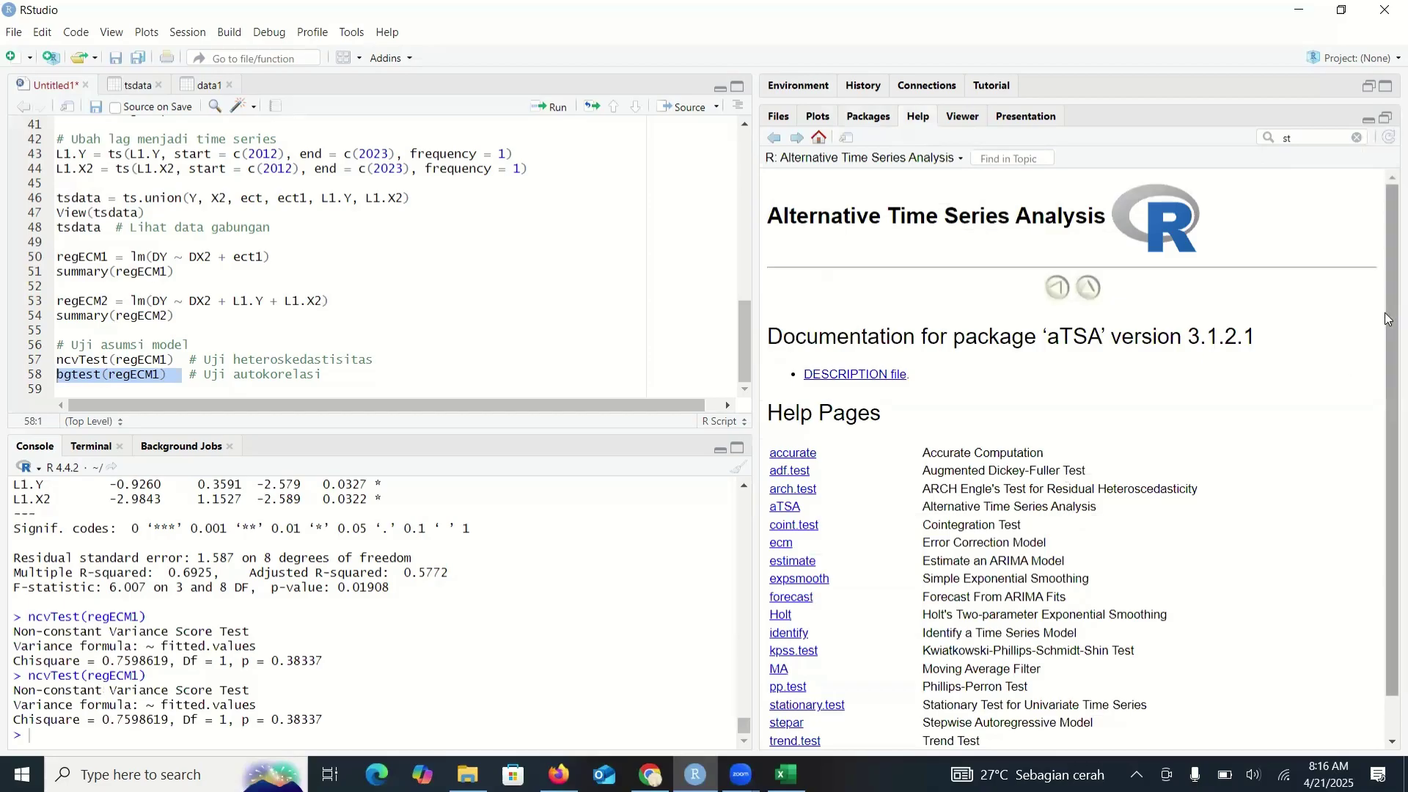
pyautogui.moveTo(1388, 411); pyautogui.dragTo(1387, 428)
pyautogui.scroll(-1, 803, 520)
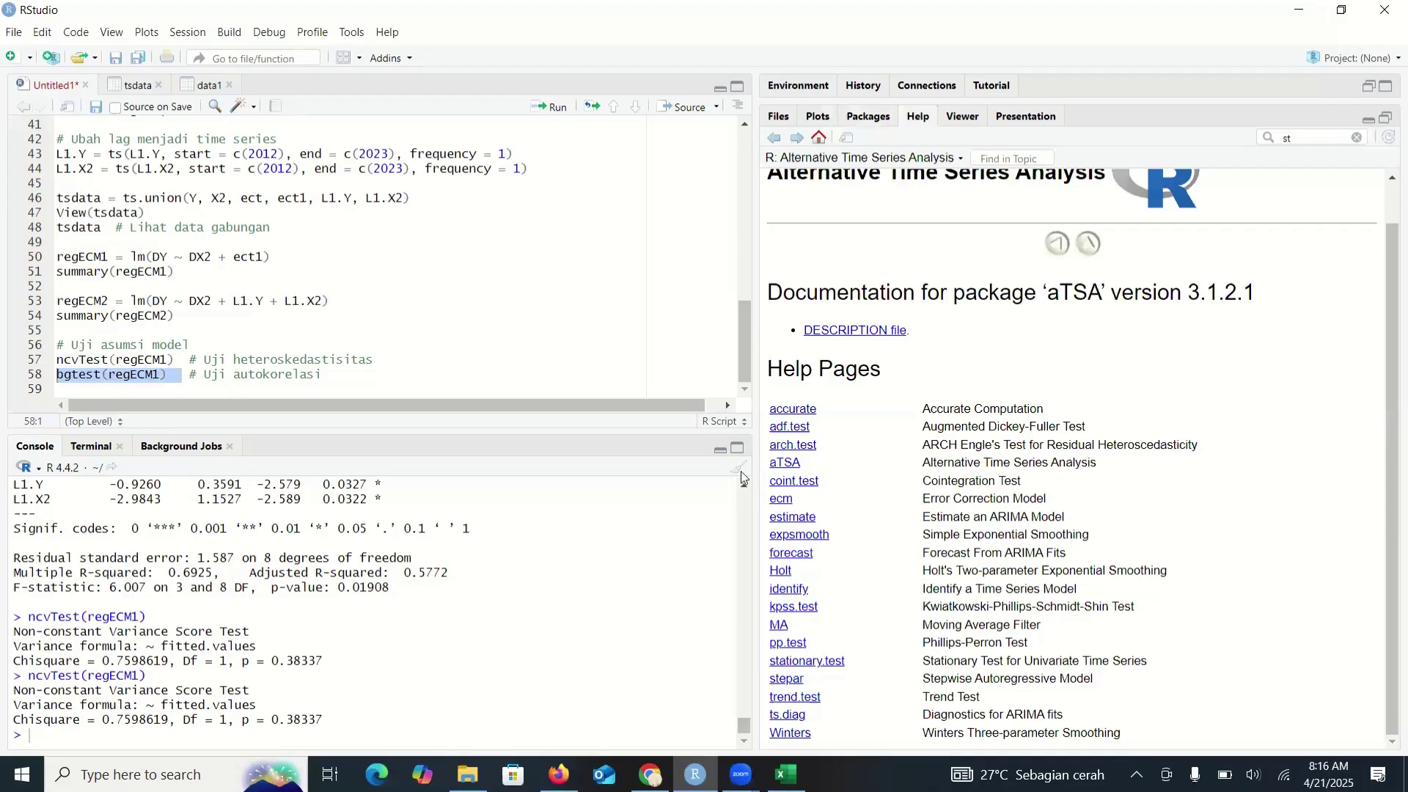
pyautogui.click(868, 117)
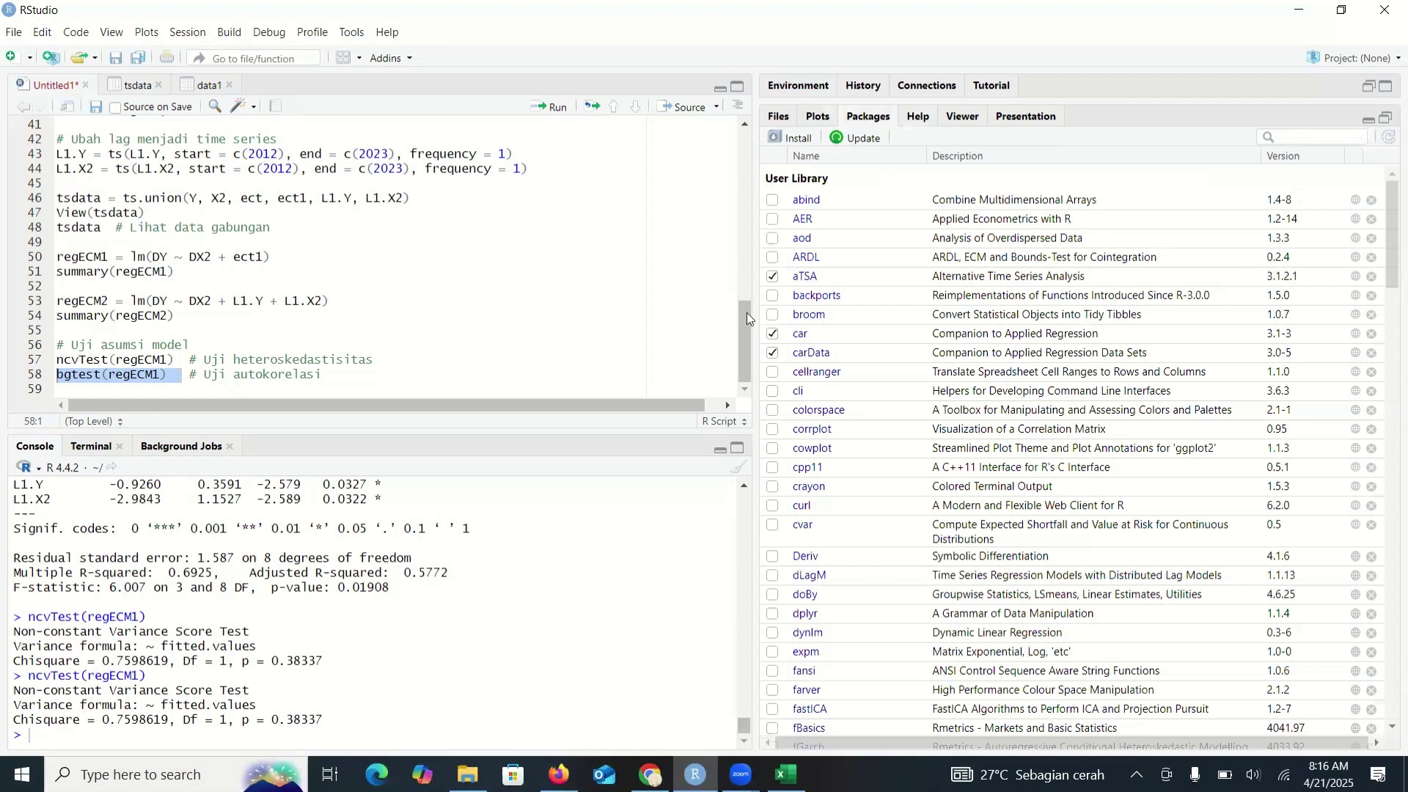
# Step: Check the script's library lines, filter the packages by "tse" and look through the tseries documentation for bgtest
pyautogui.scroll(10, 732, 161)
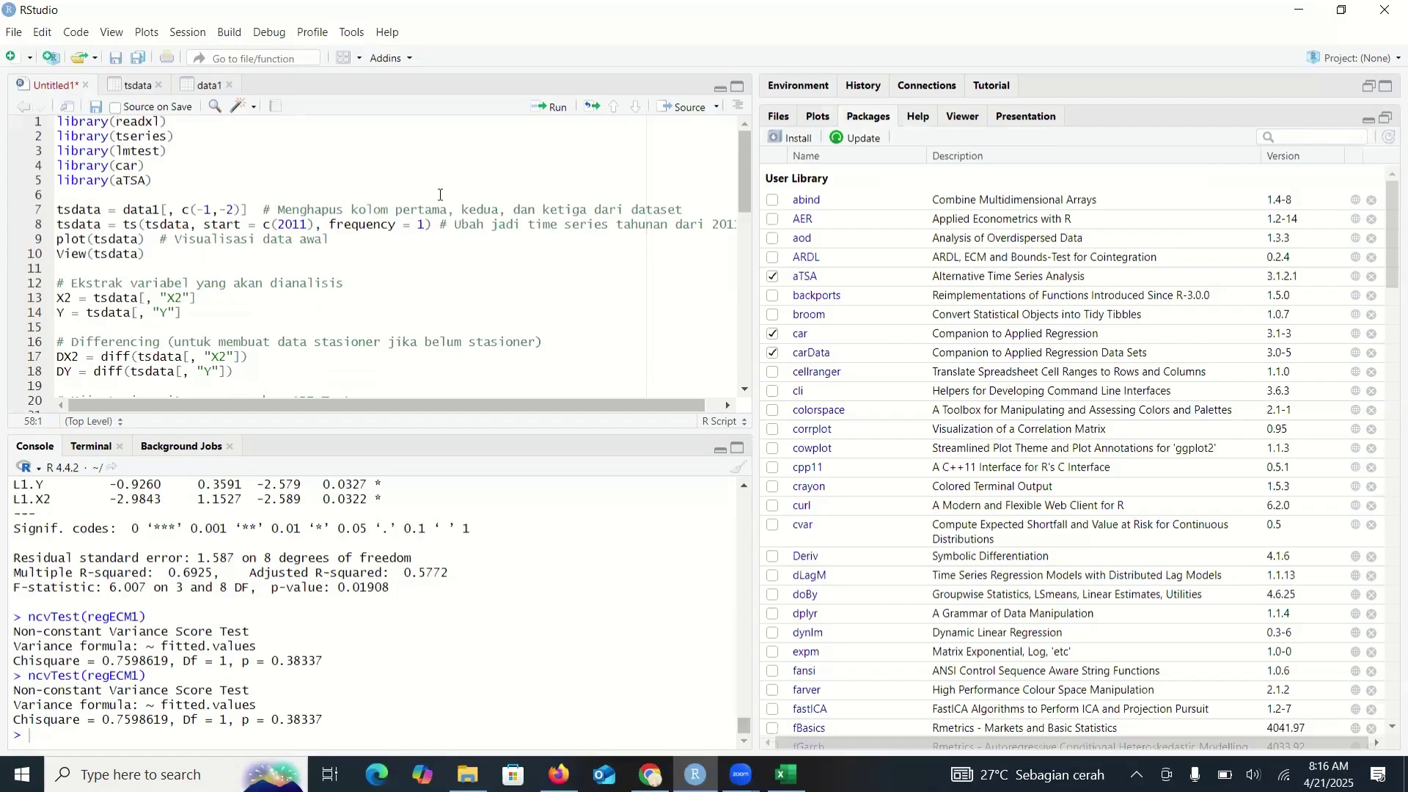
pyautogui.click(1281, 137)
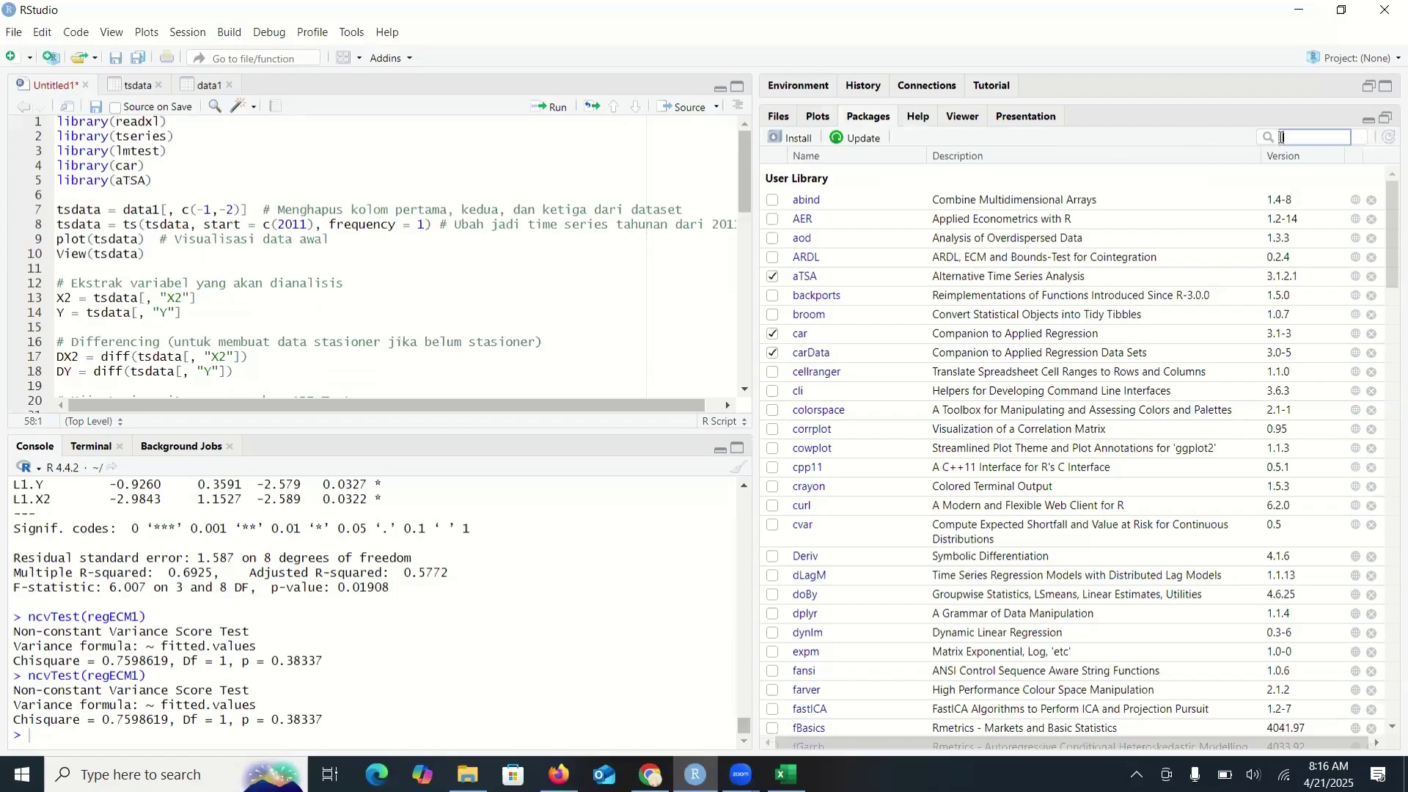
pyautogui.write('tse')
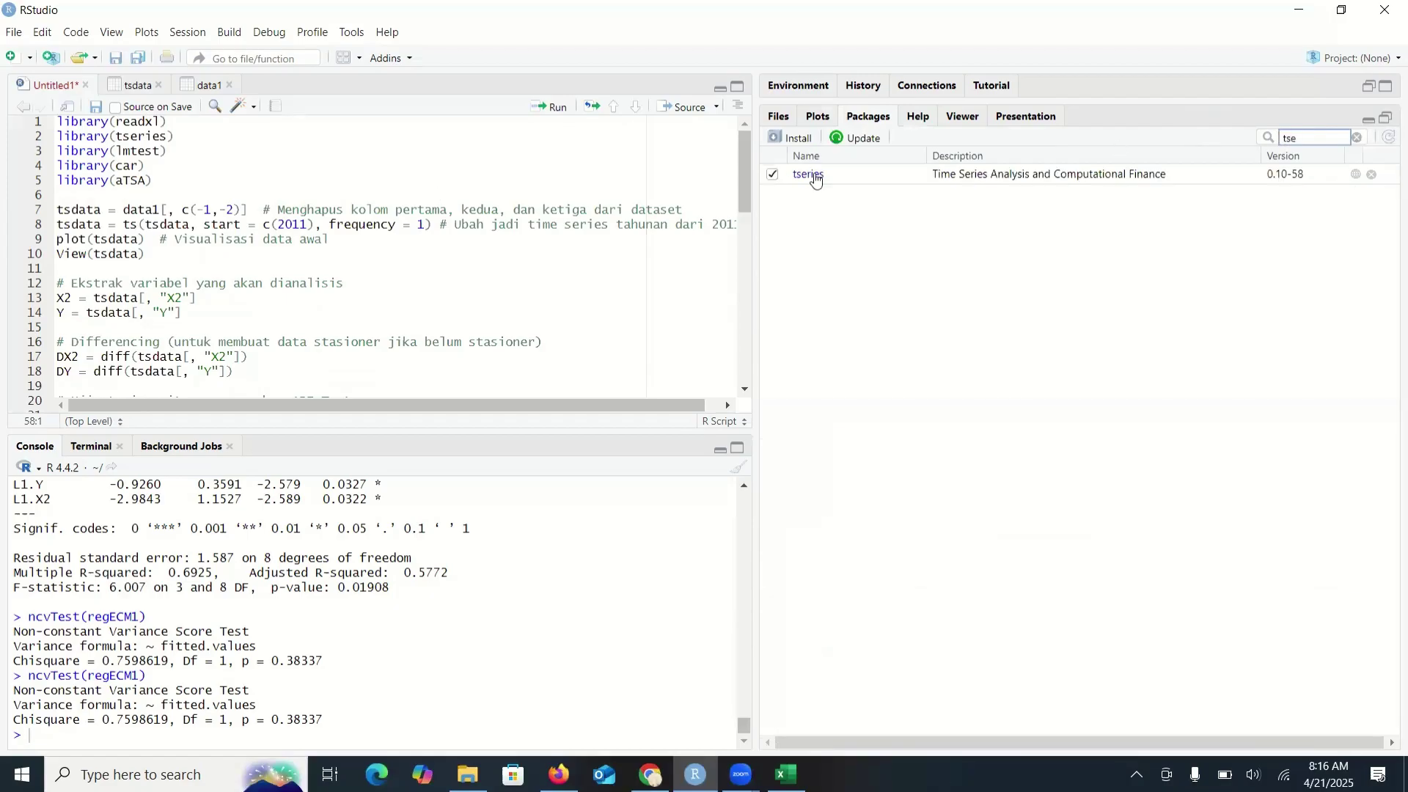
pyautogui.click(810, 175)
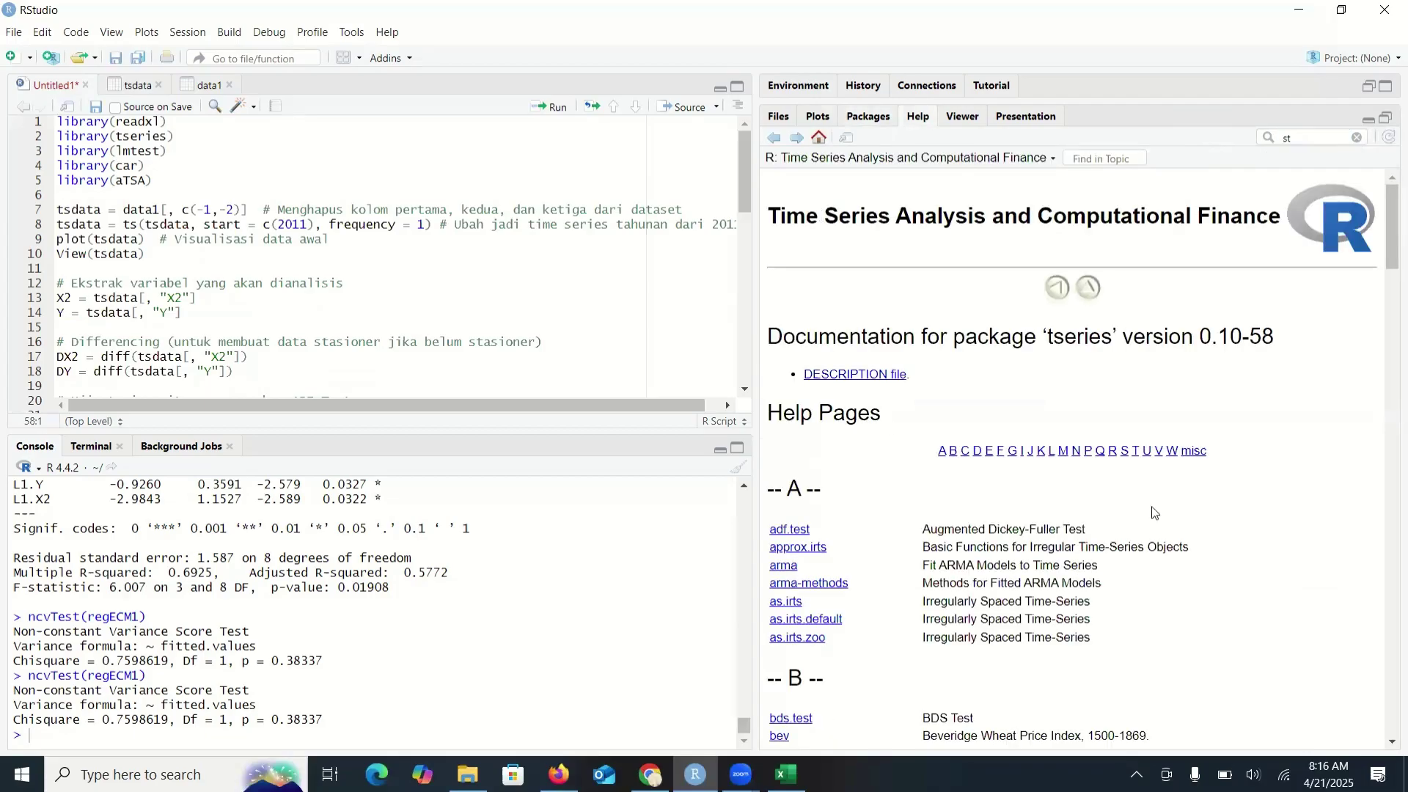
pyautogui.scroll(-1, 1387, 293)
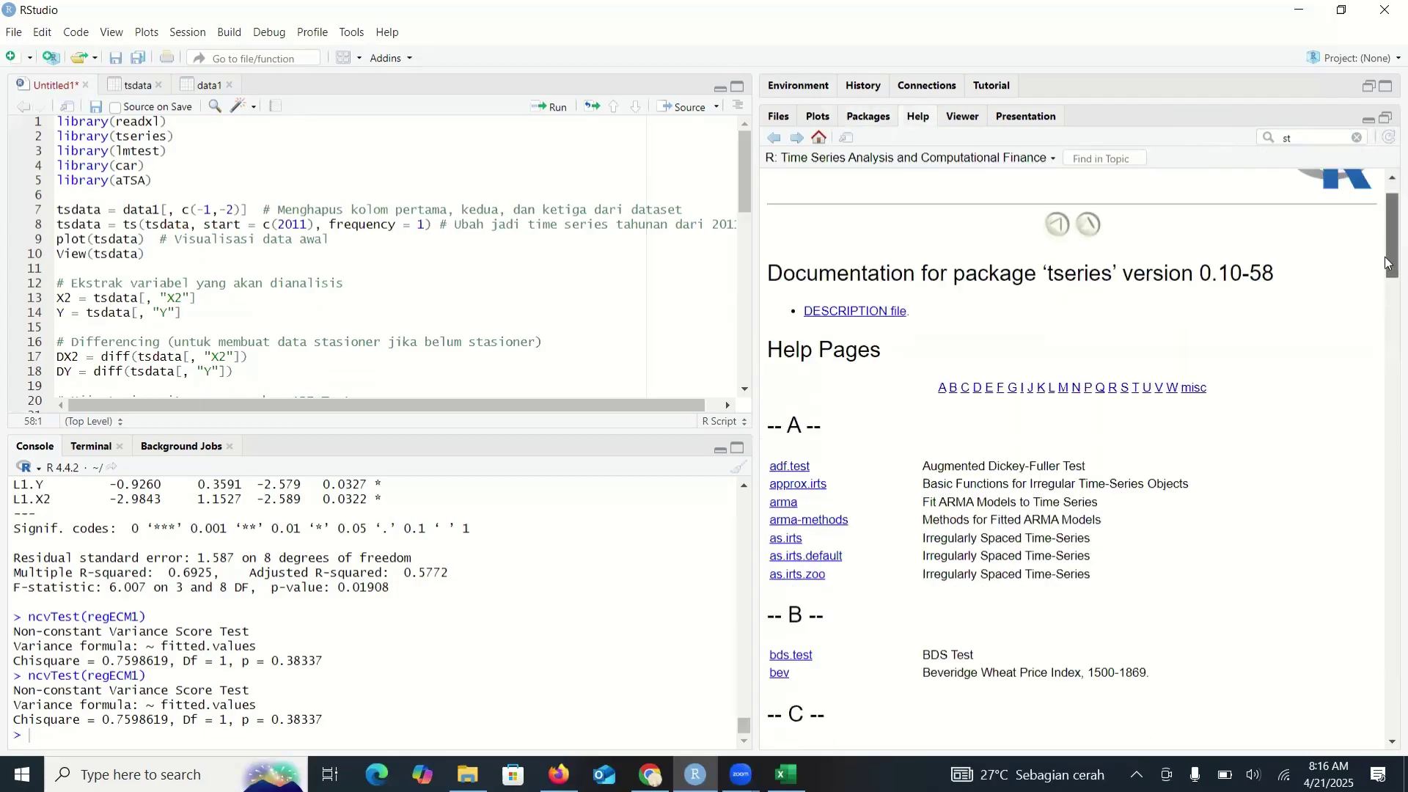
pyautogui.scroll(-4, 1389, 310)
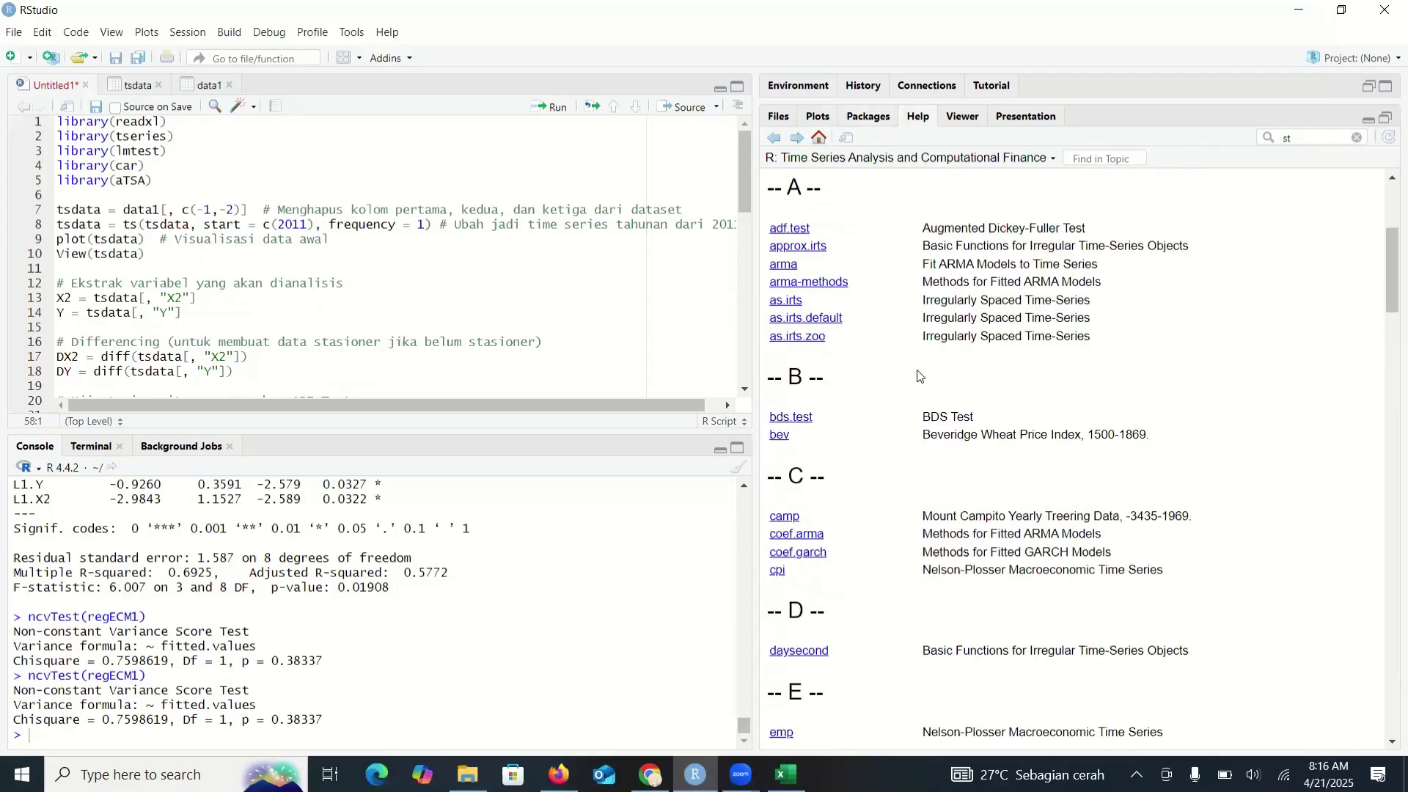
pyautogui.click(869, 116)
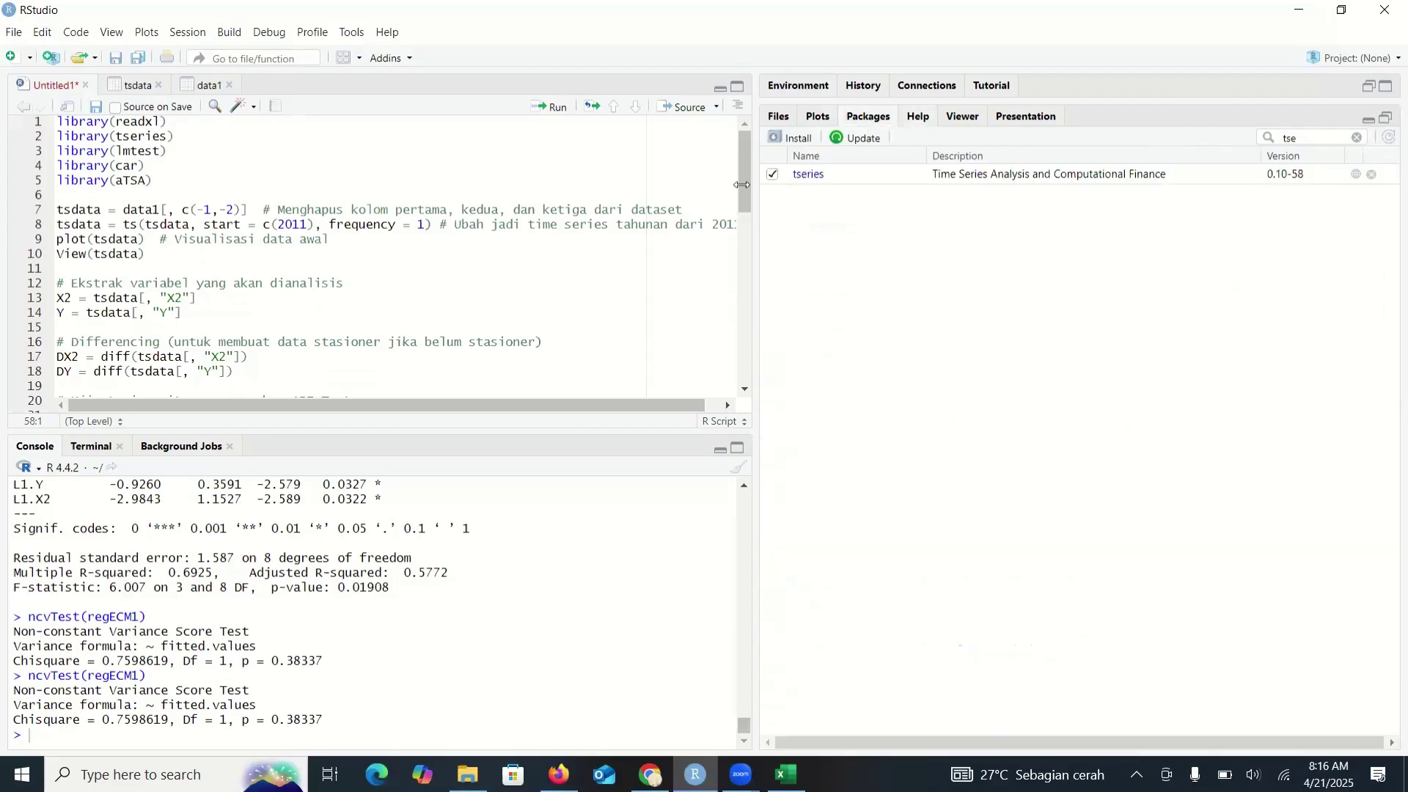
pyautogui.click(1371, 174)
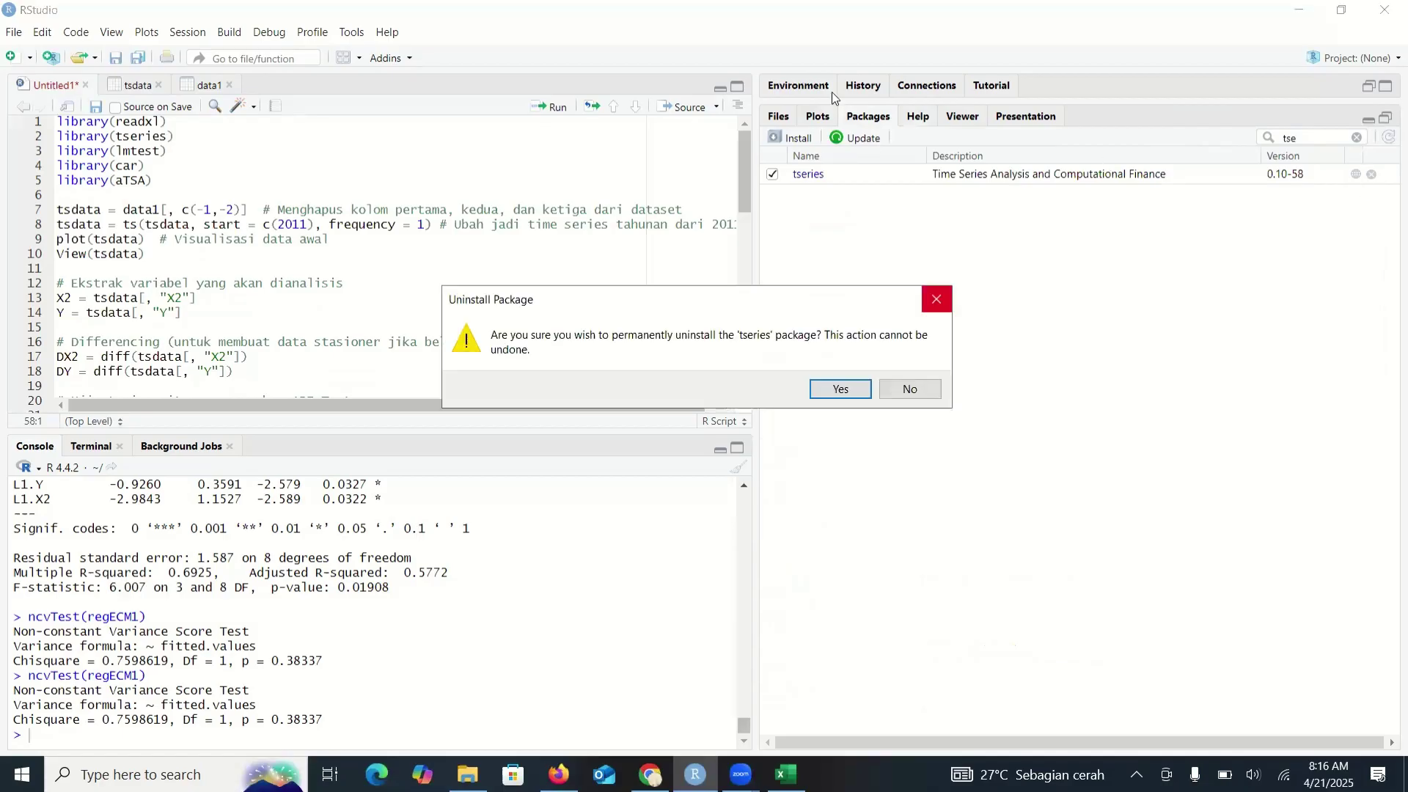
pyautogui.press('Escape')
pyautogui.press('Escape')
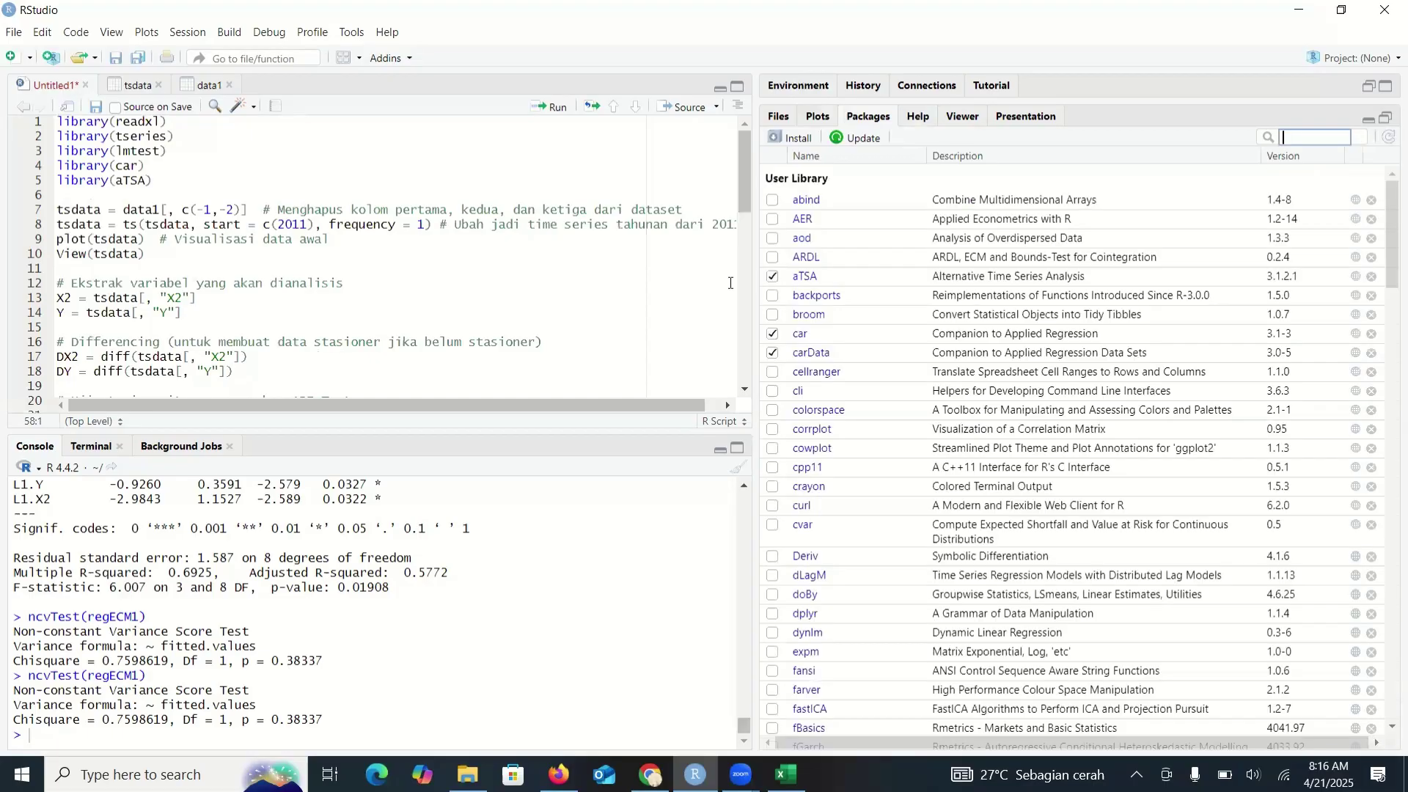
# Step: Look through the car package documentation for the bgtest function and return to the package list
pyautogui.click(803, 335)
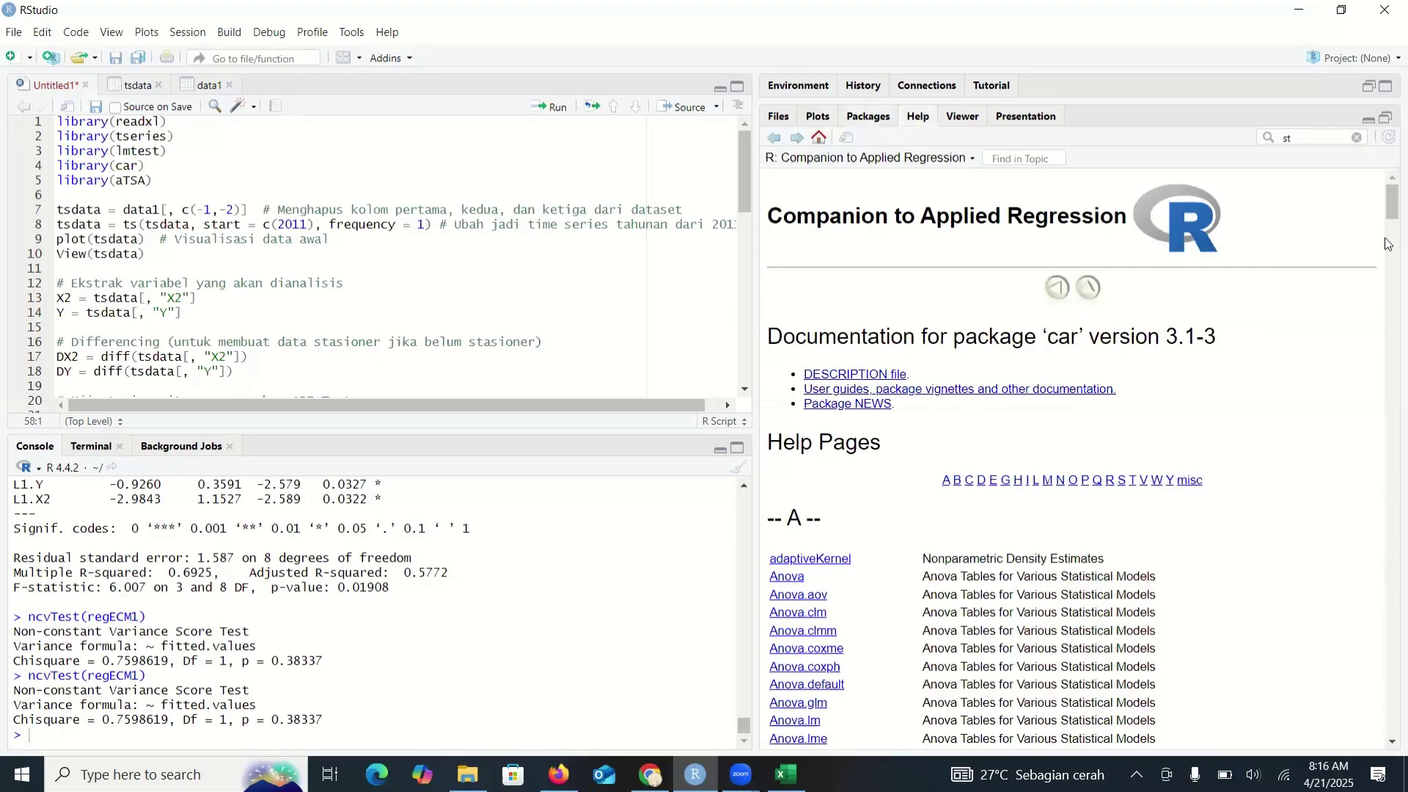
pyautogui.moveTo(1388, 216); pyautogui.dragTo(1388, 327)
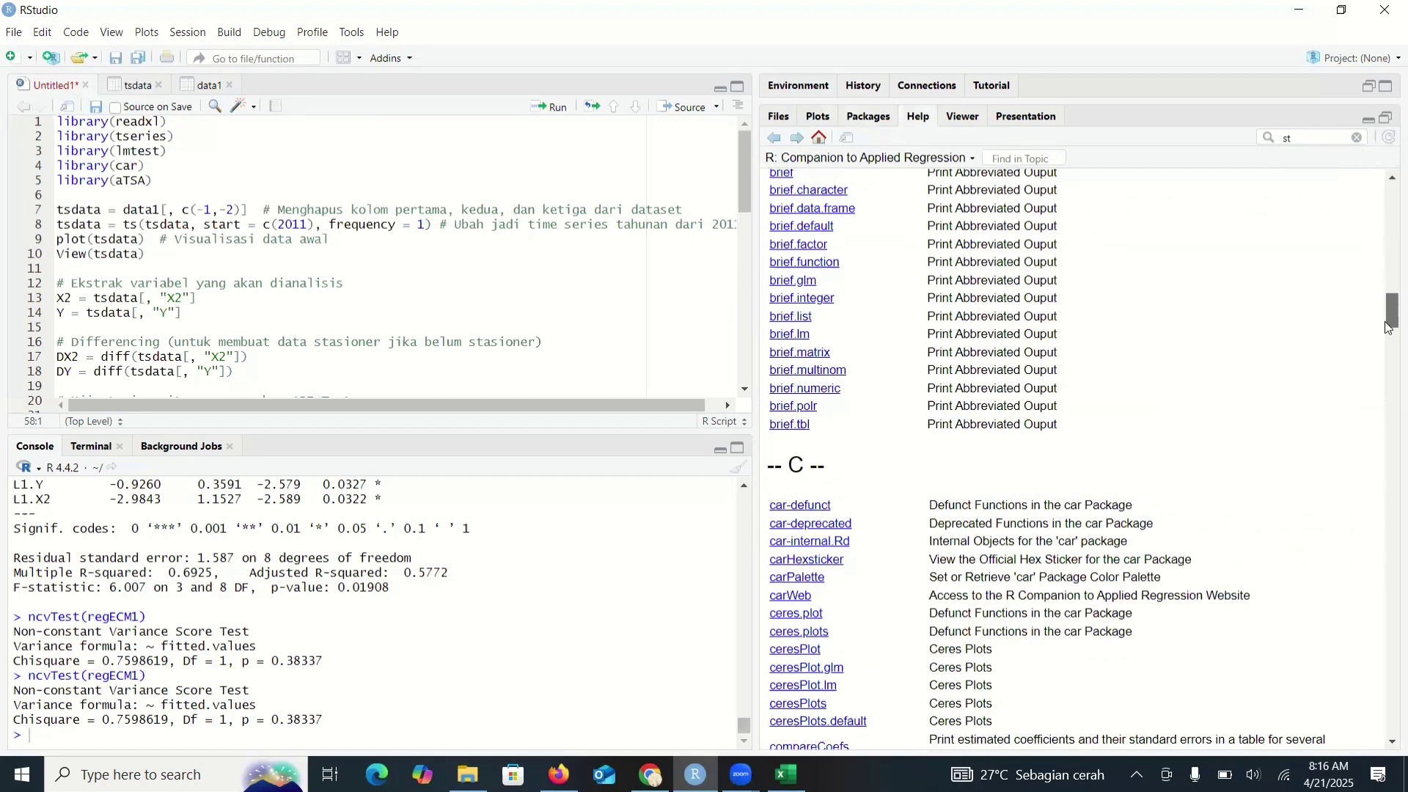
pyautogui.click(868, 117)
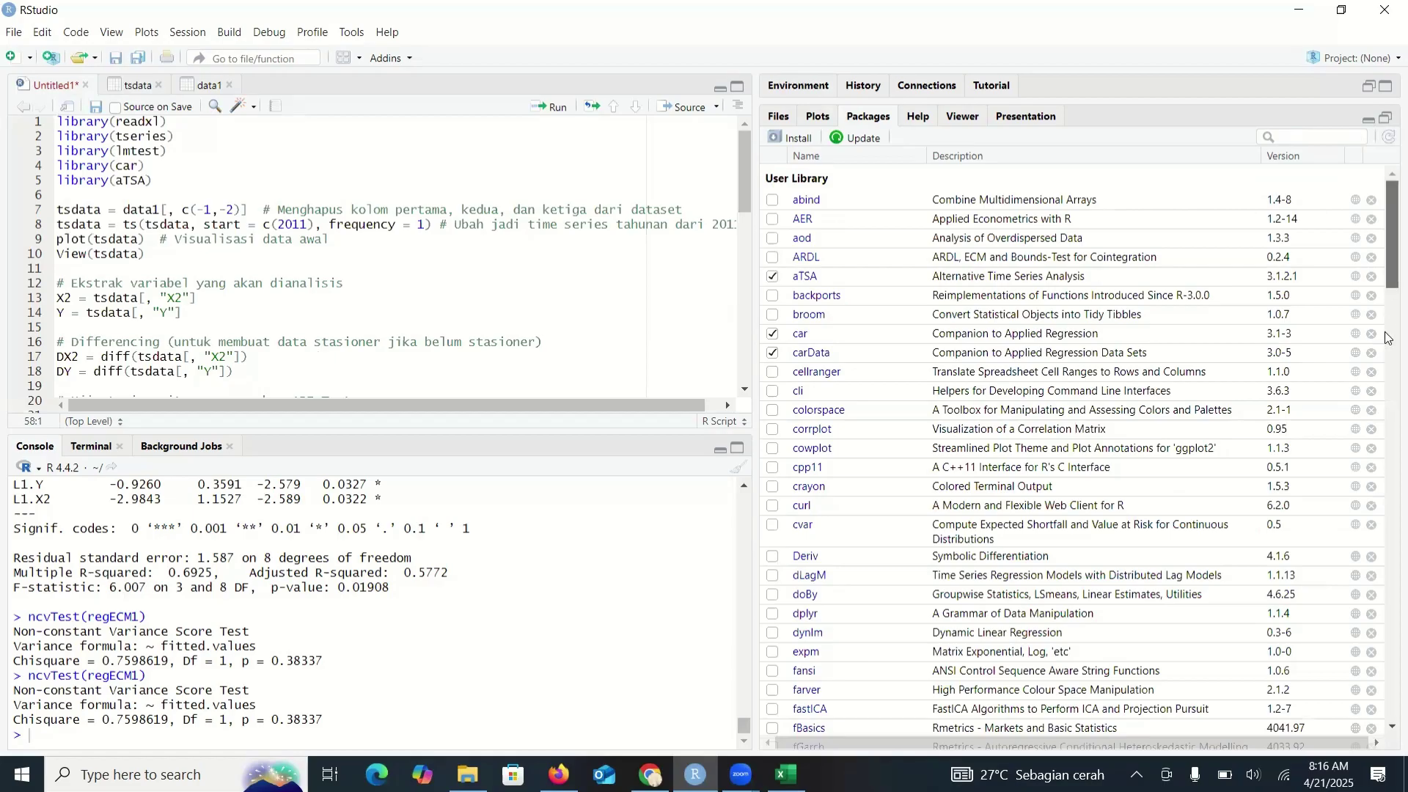
# Step: Find the stats package in the system library and check the B entries of its documentation for bgtest
pyautogui.click(1387, 414)
pyautogui.click(1387, 484)
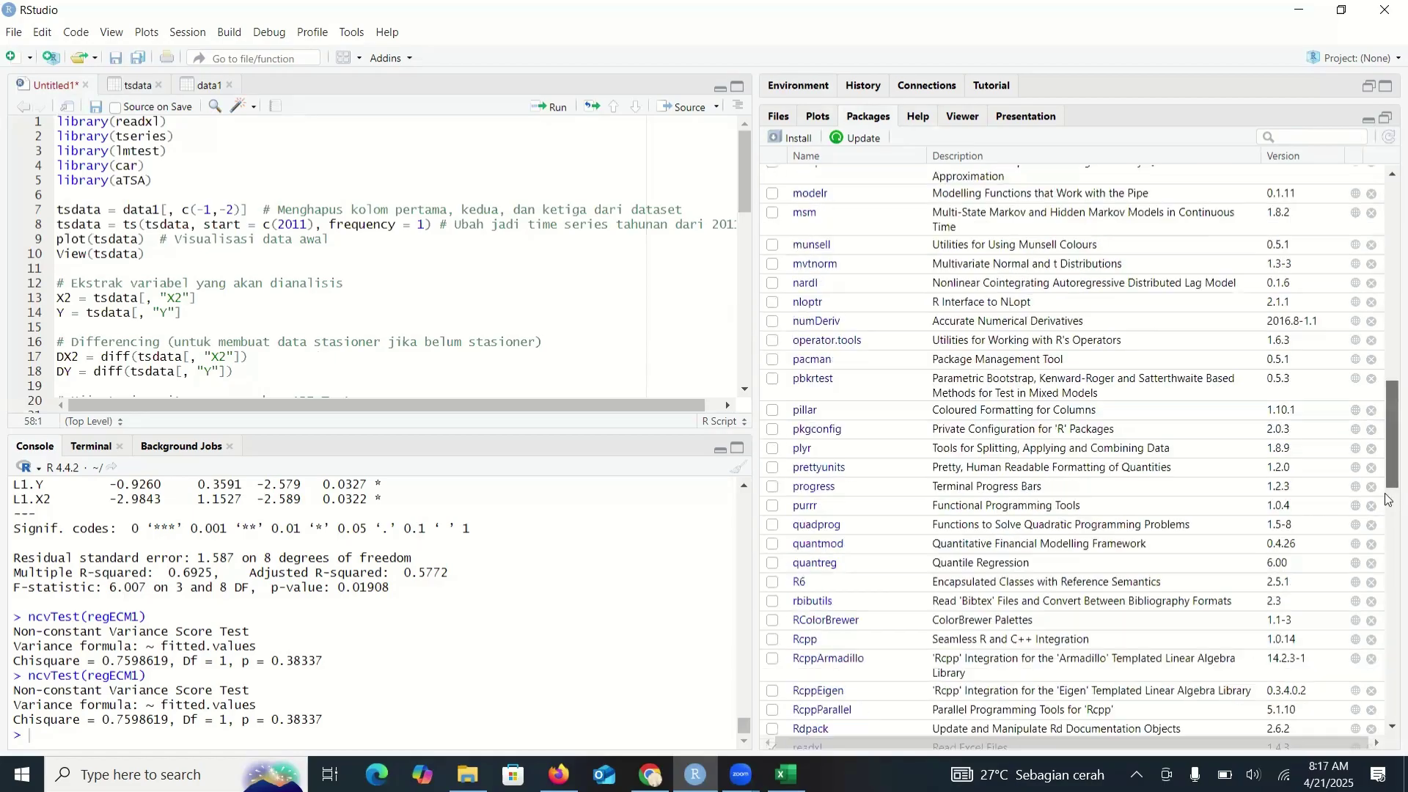
pyautogui.click(1388, 528)
pyautogui.click(1389, 596)
pyautogui.click(1388, 635)
pyautogui.click(1388, 644)
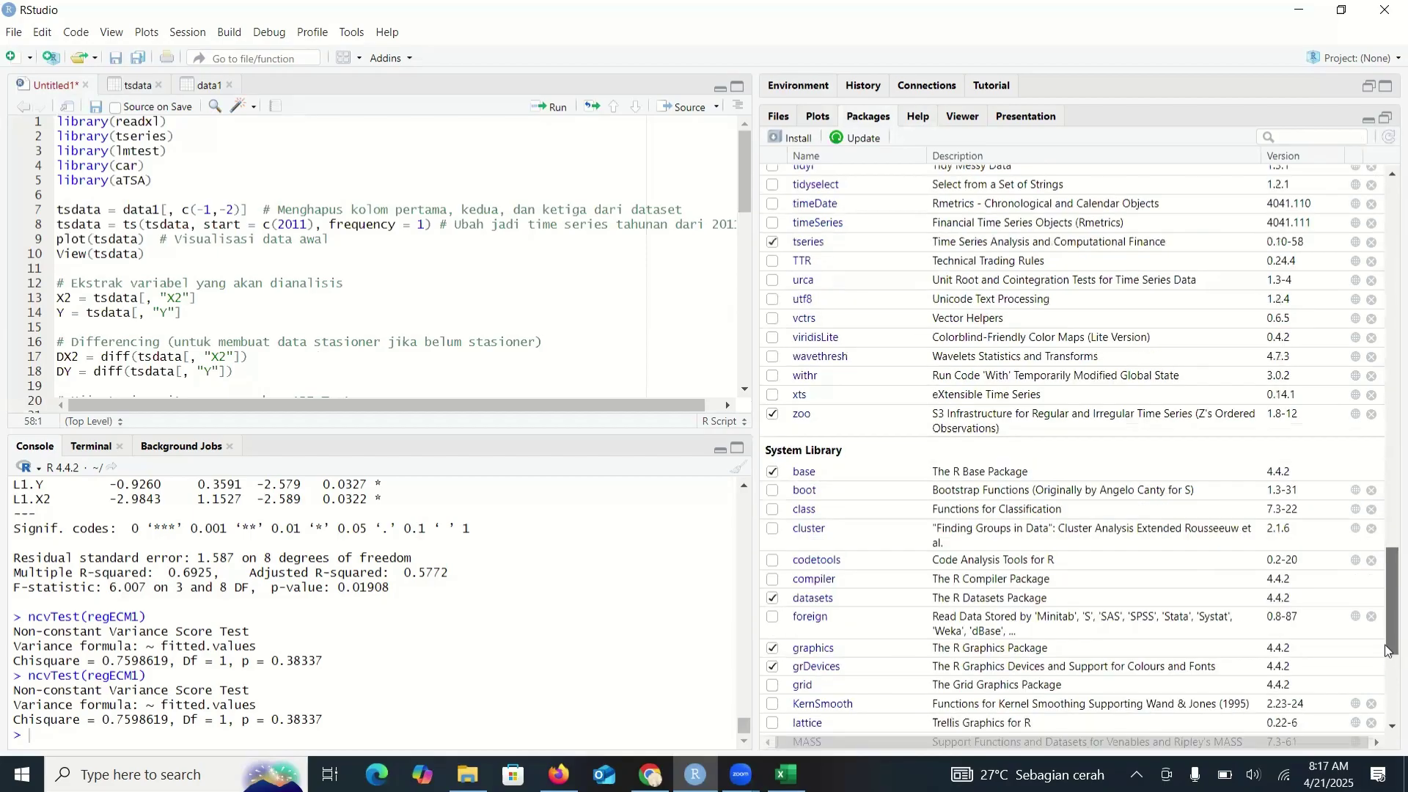
pyautogui.click(1389, 680)
pyautogui.click(1389, 703)
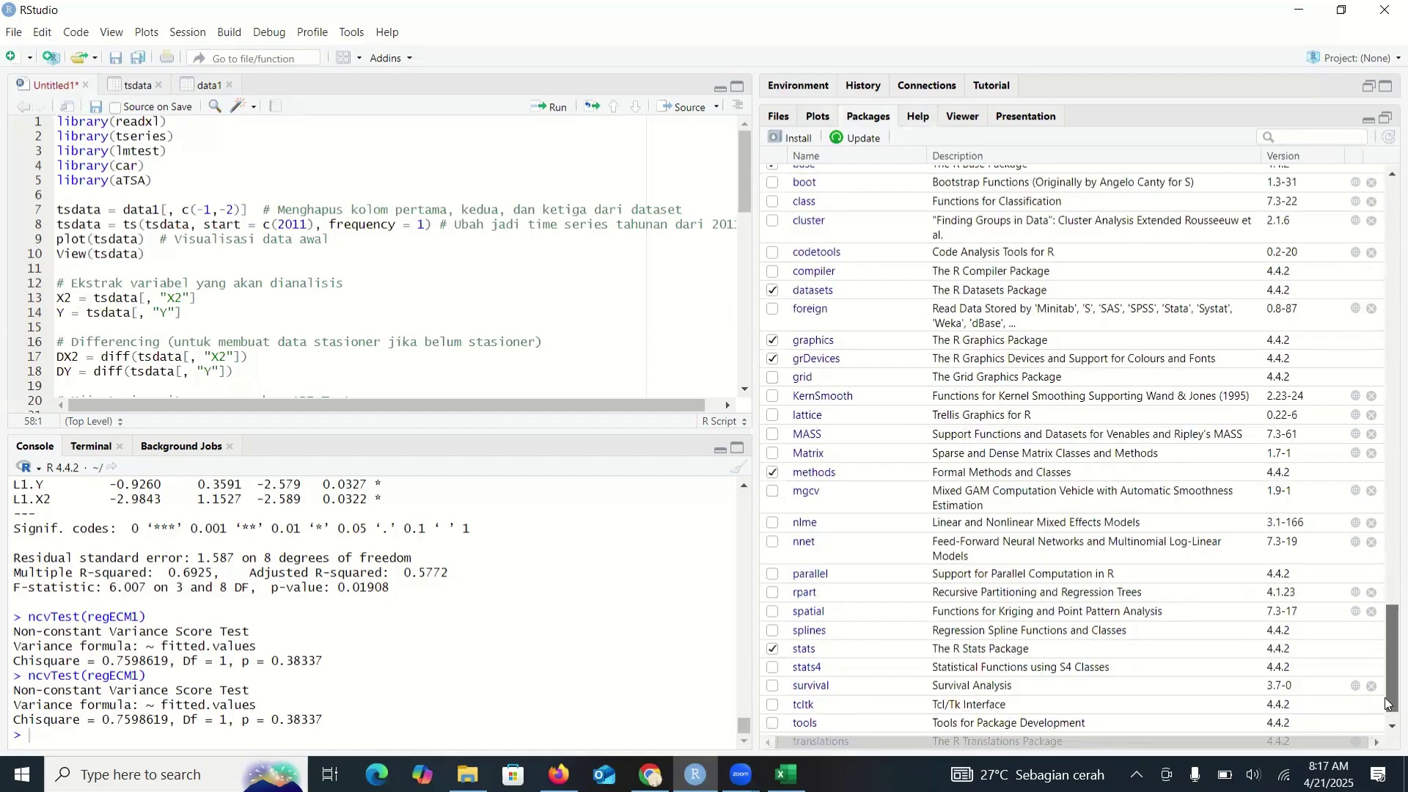
pyautogui.click(1389, 716)
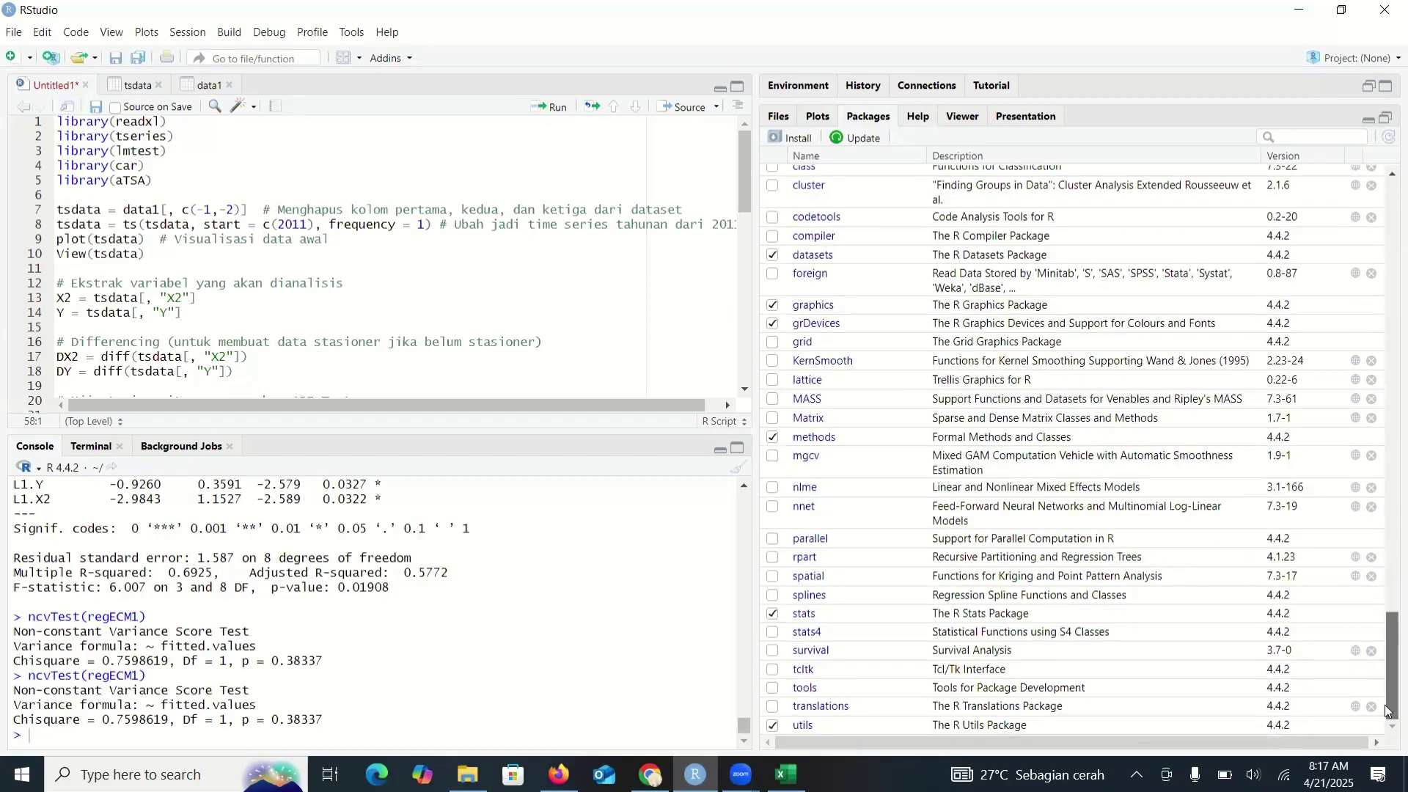
pyautogui.click(805, 614)
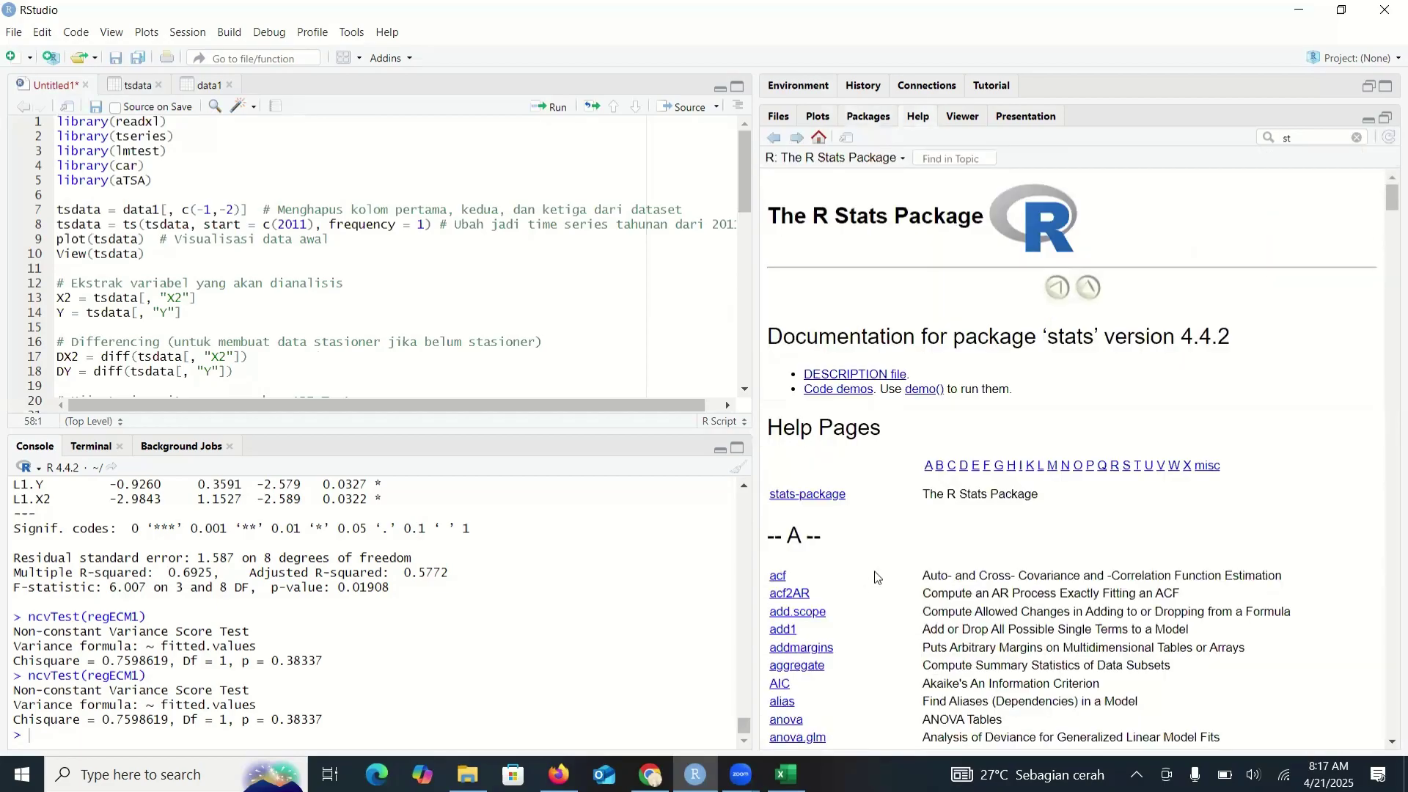
pyautogui.click(1389, 242)
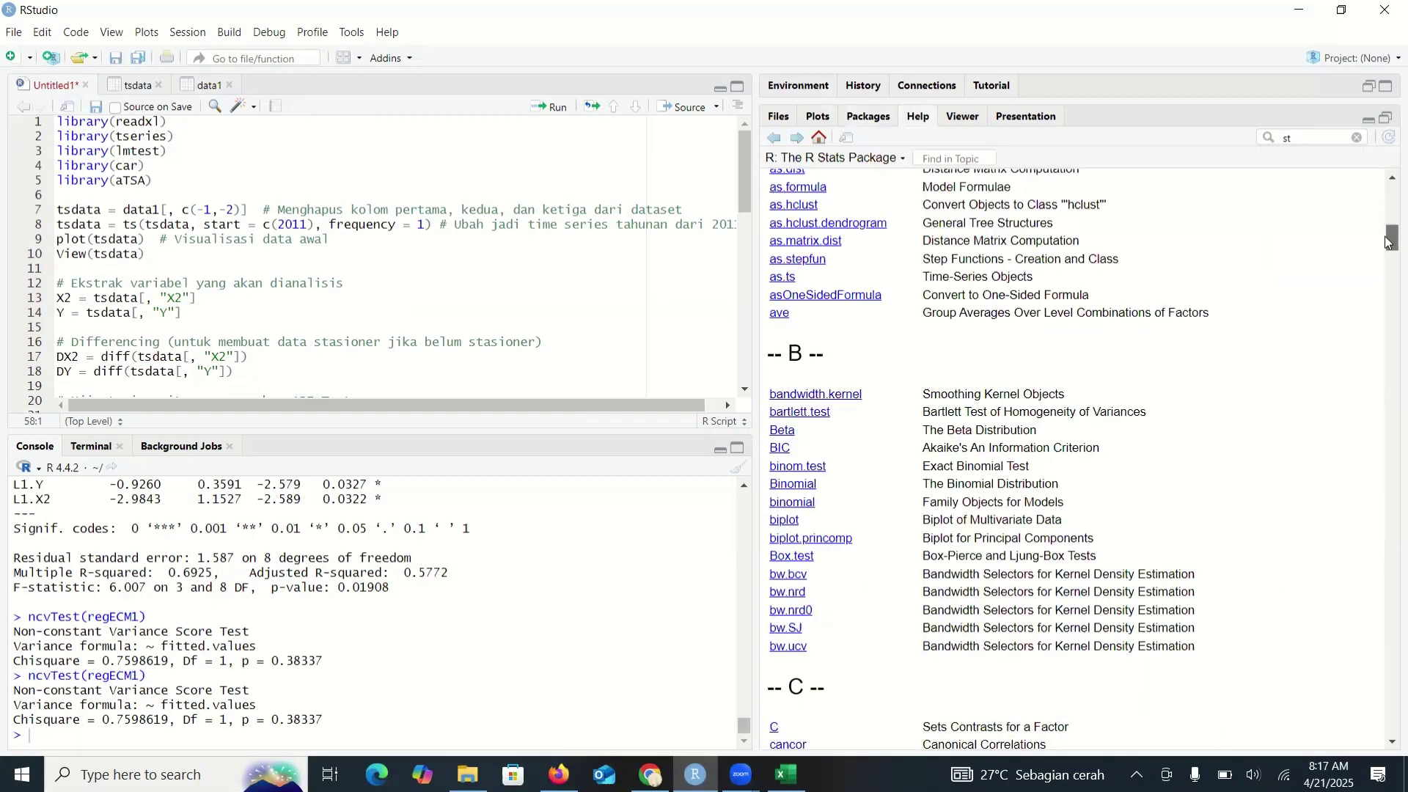
pyautogui.scroll(-1, 1071, 242)
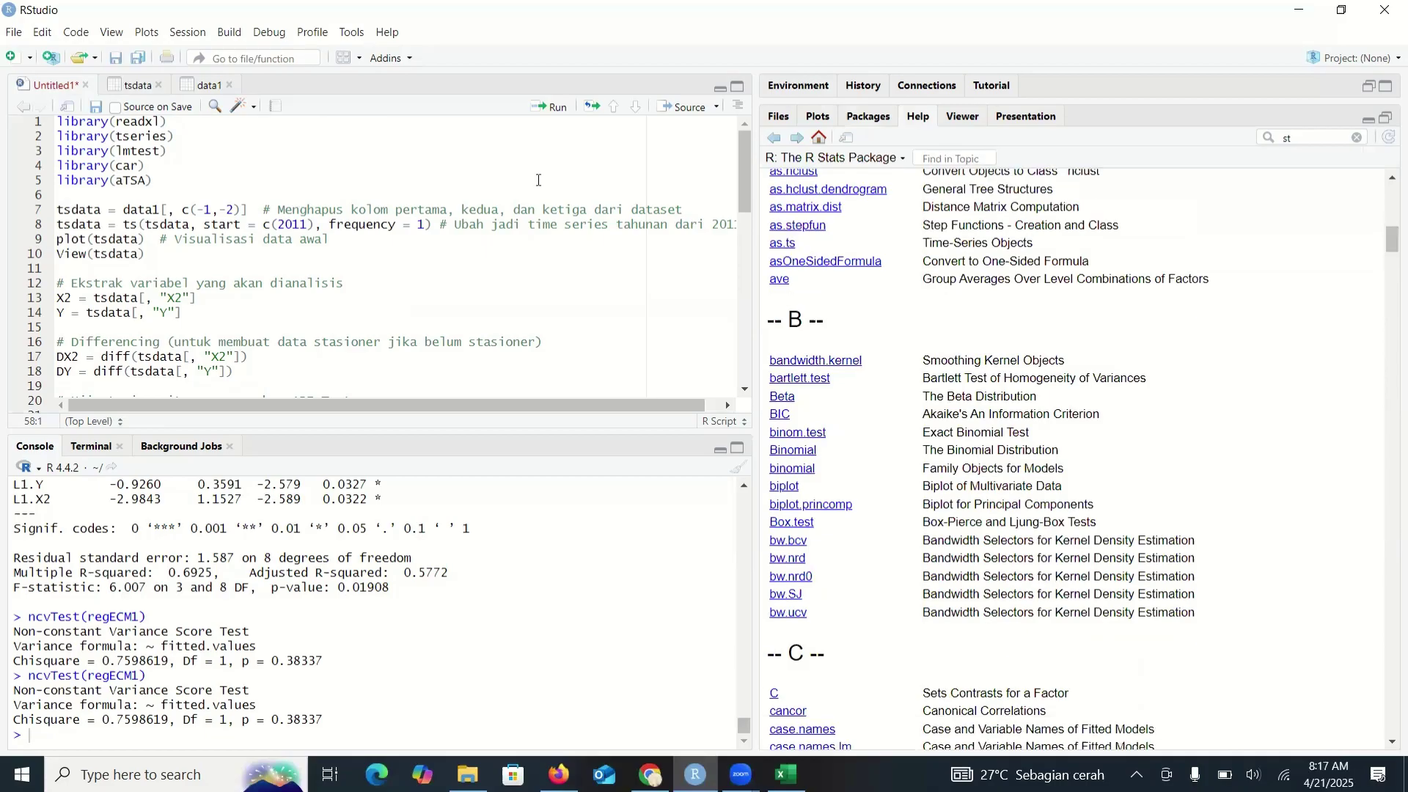
# Step: Run the bgtest(regECM1) autocorrelation test from the end of the script
pyautogui.click(736, 193)
pyautogui.scroll(-10, 156, 373)
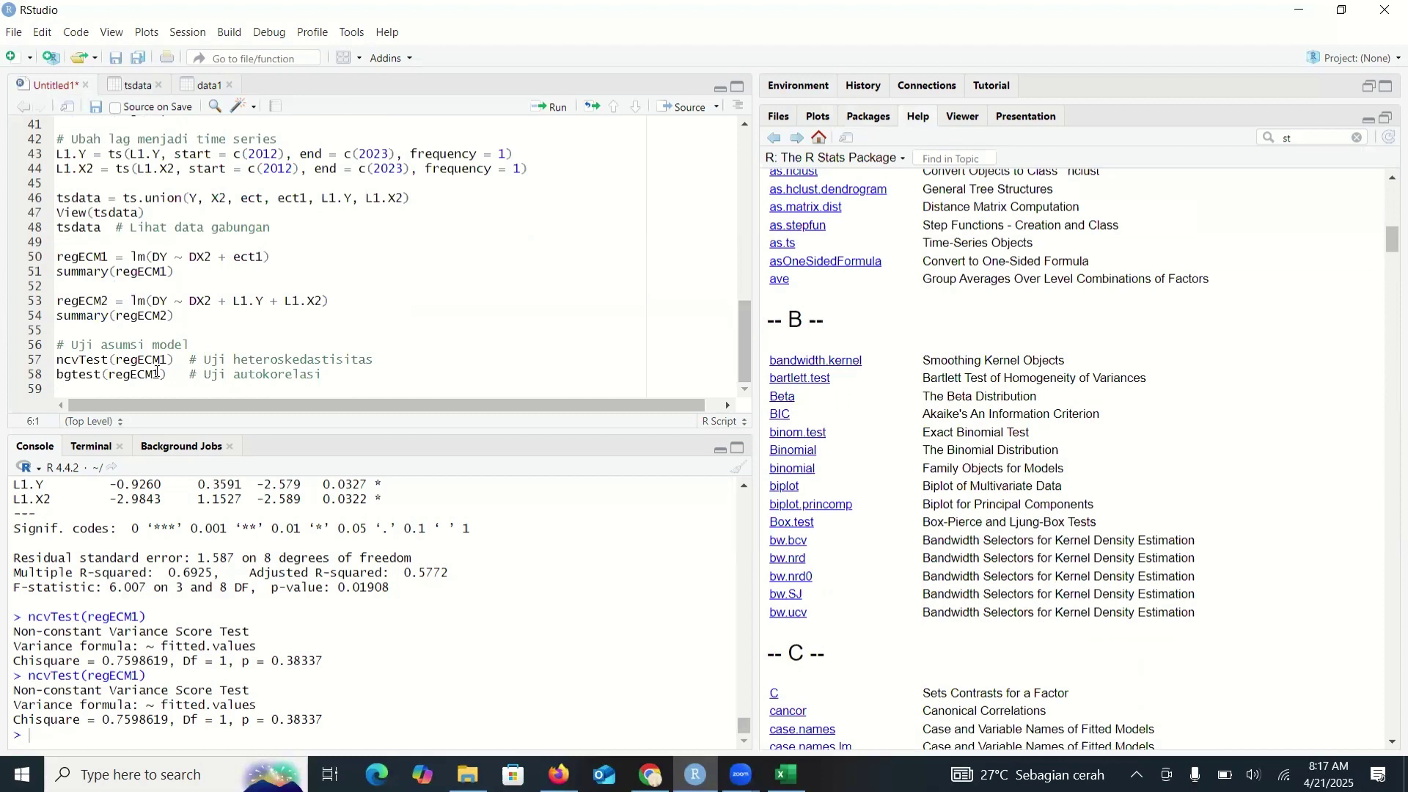
pyautogui.moveTo(167, 374); pyautogui.dragTo(80, 375)
pyautogui.hotkey('shift', 'Home')
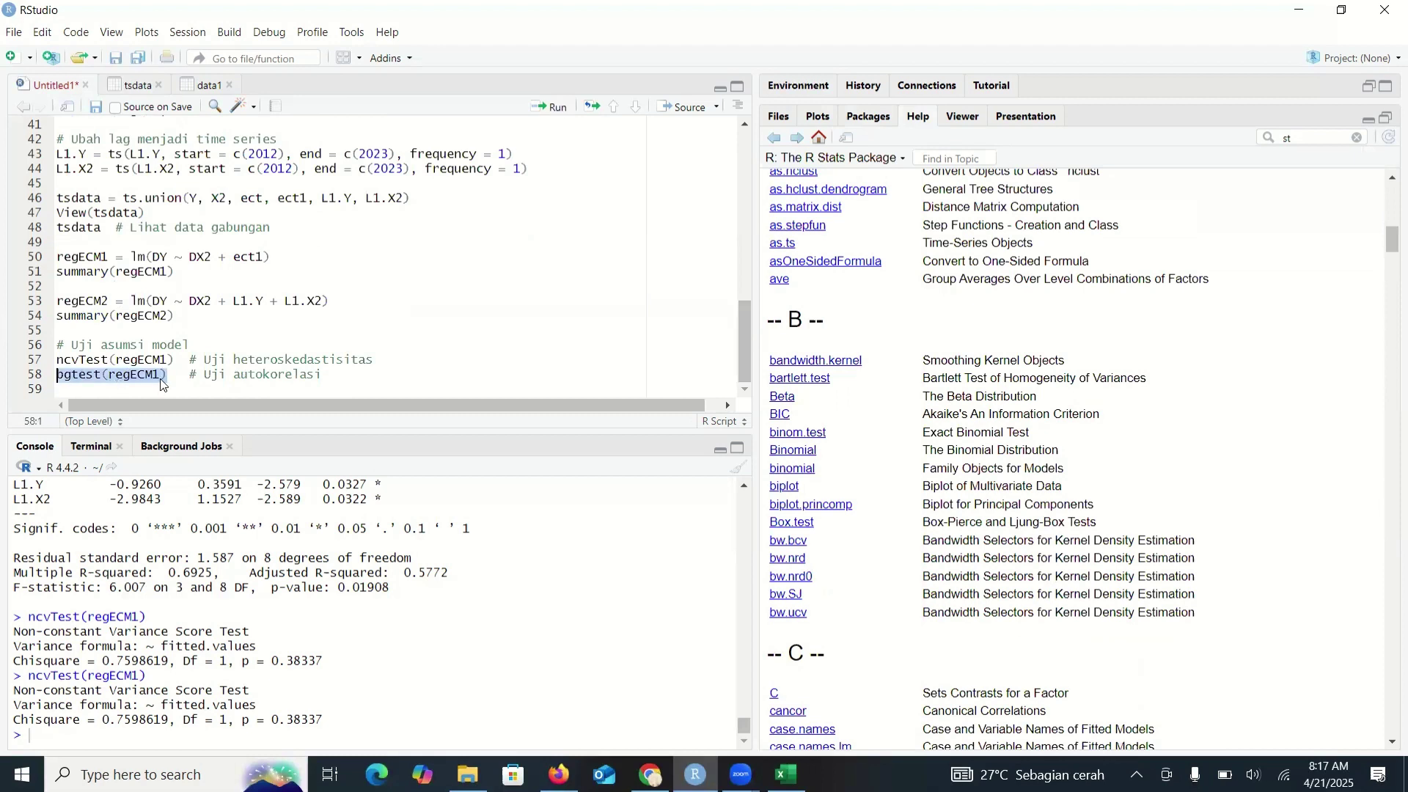
pyautogui.click(556, 110)
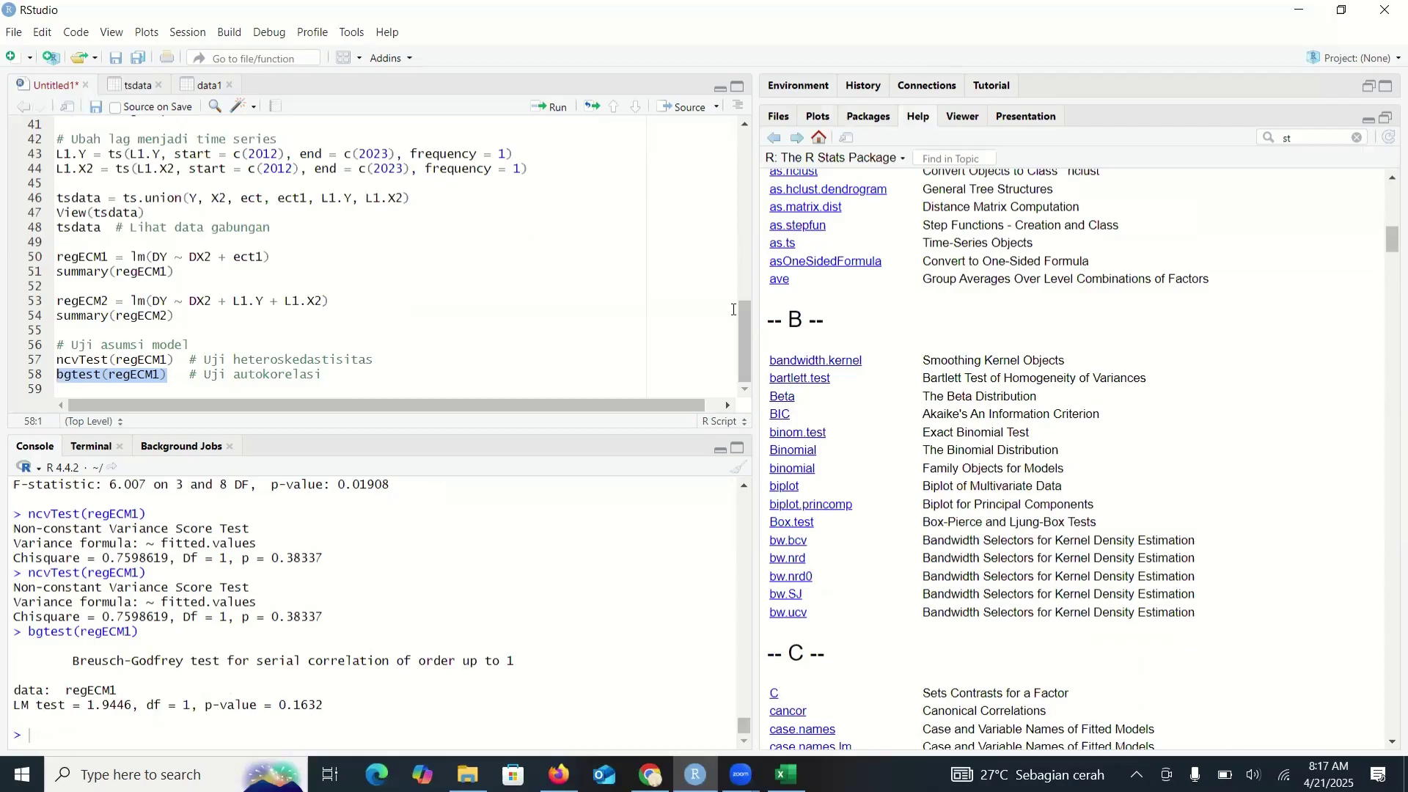
# Step: Change the model in the ncvTest and bgtest calls to regECM2 and run both lines
pyautogui.click(163, 359)
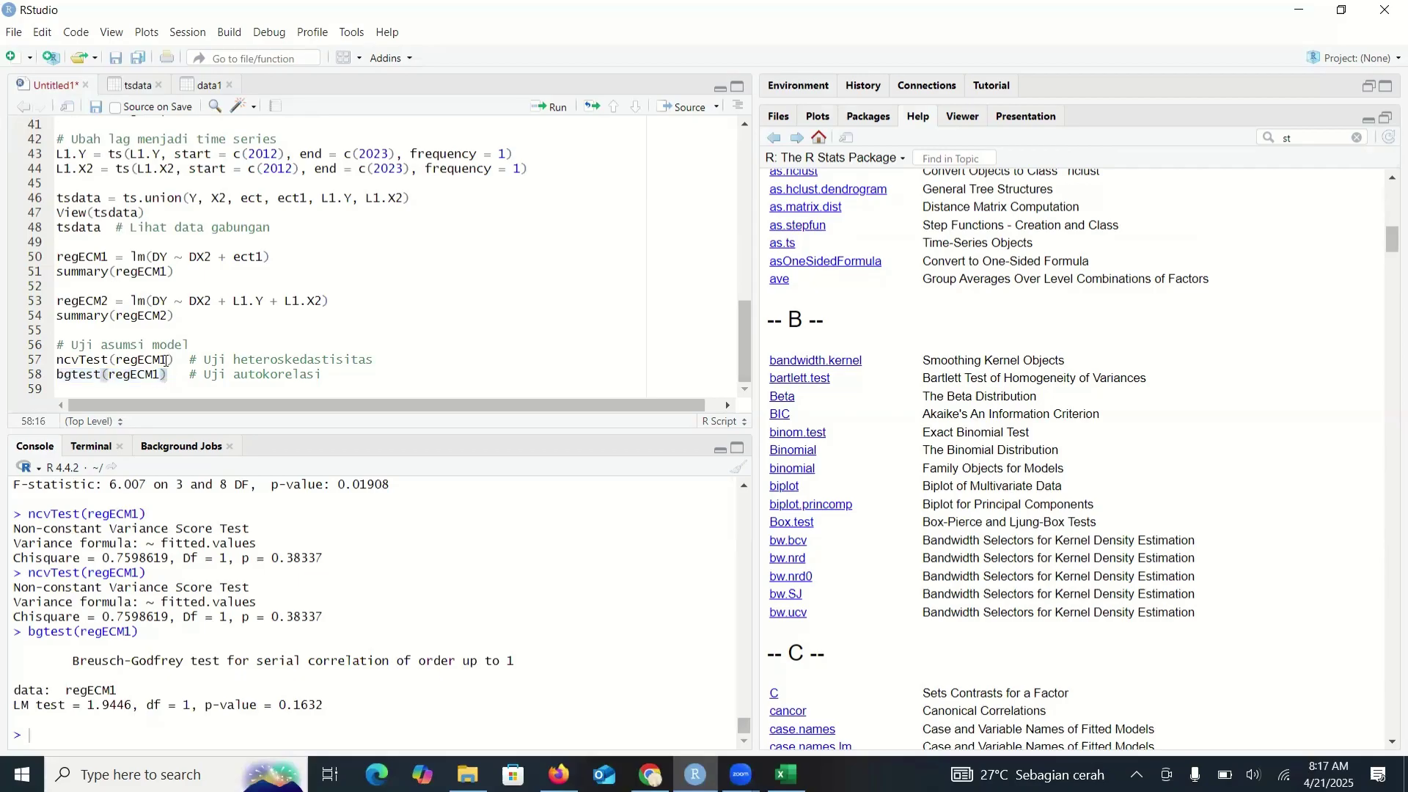
pyautogui.click(170, 359)
pyautogui.press('BackSpace')
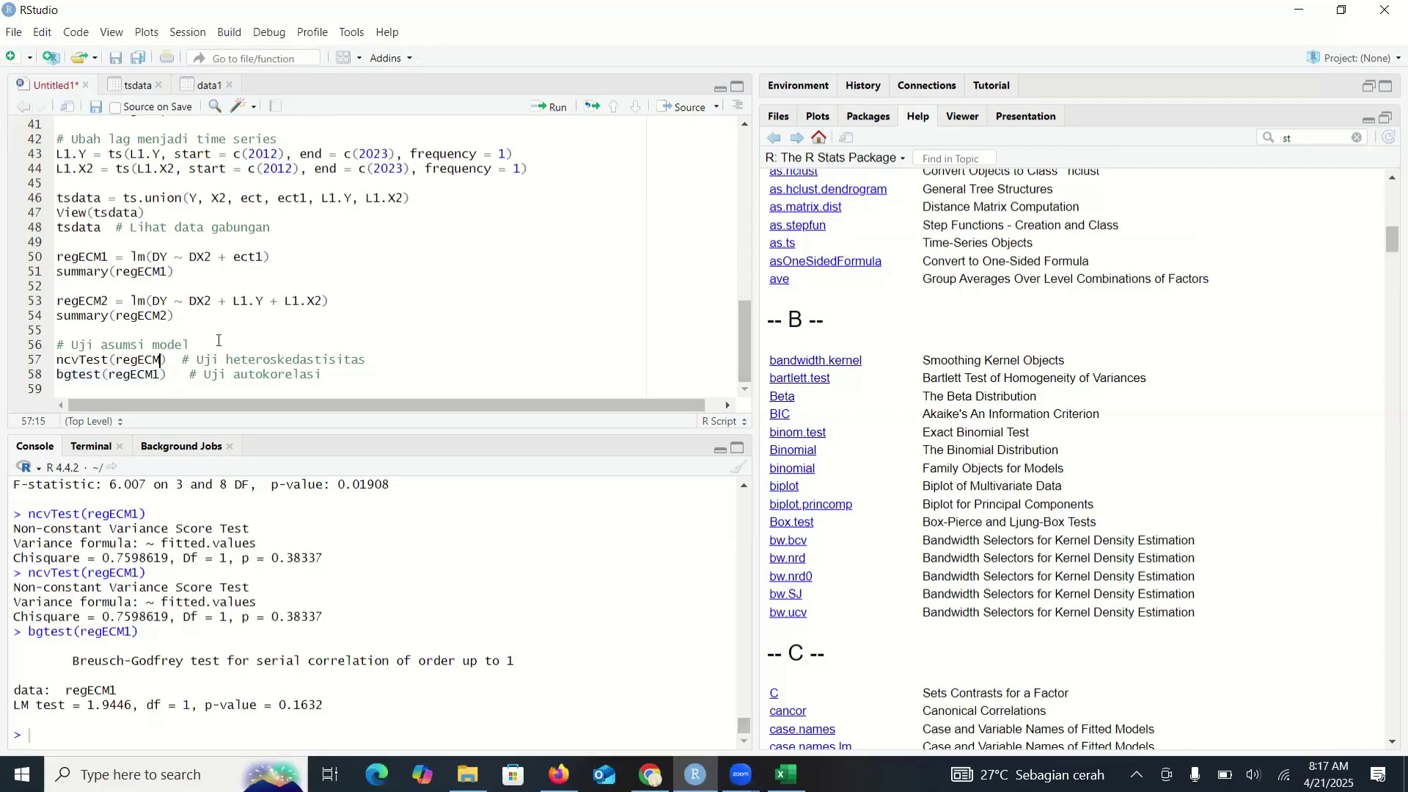
pyautogui.write('2')
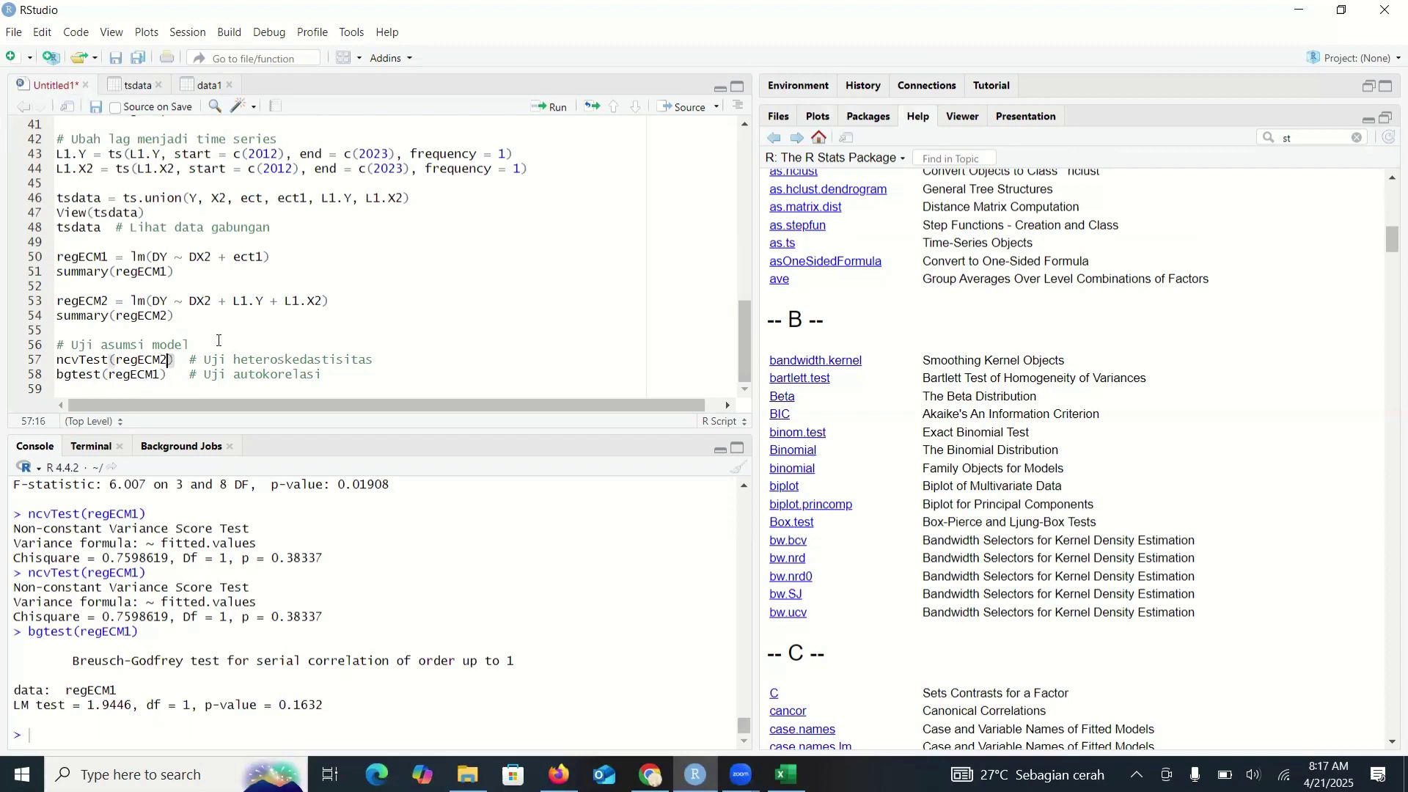
pyautogui.click(161, 373)
pyautogui.press('BackSpace')
pyautogui.write('2')
pyautogui.moveTo(58, 361); pyautogui.dragTo(59, 390)
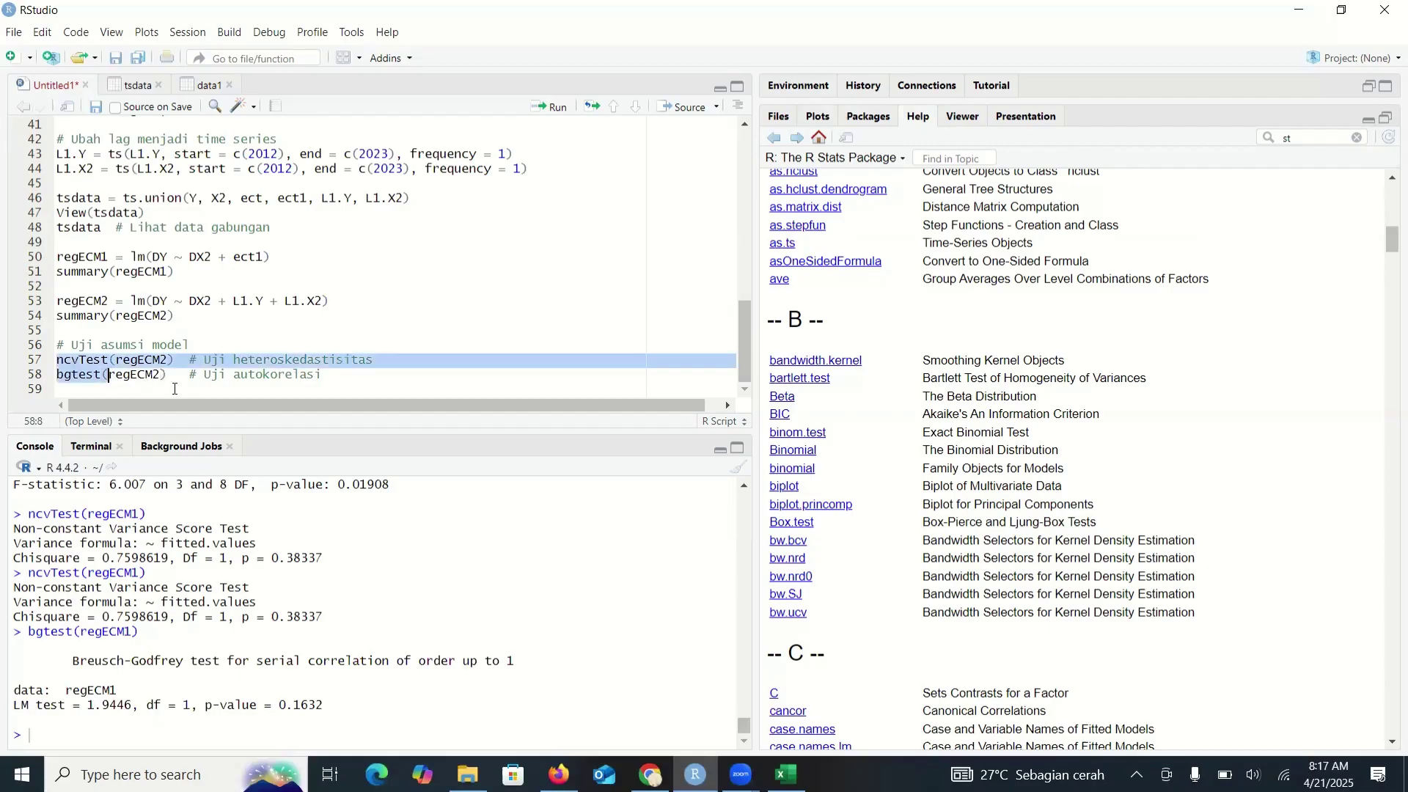
pyautogui.click(552, 107)
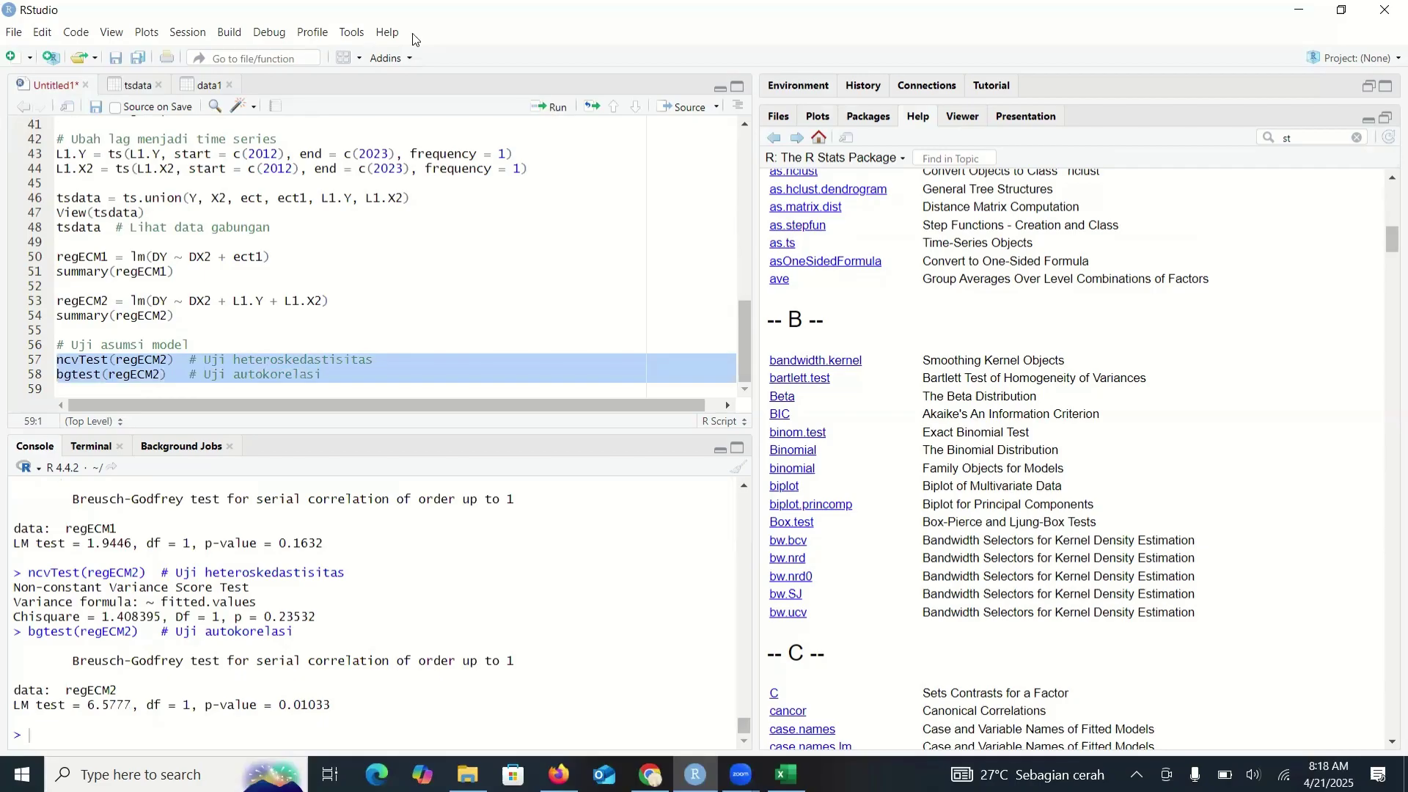
# Step: Set the model in the ncvTest and bgtest calls back to regECM1 and review both regression summaries in the console
pyautogui.click(170, 361)
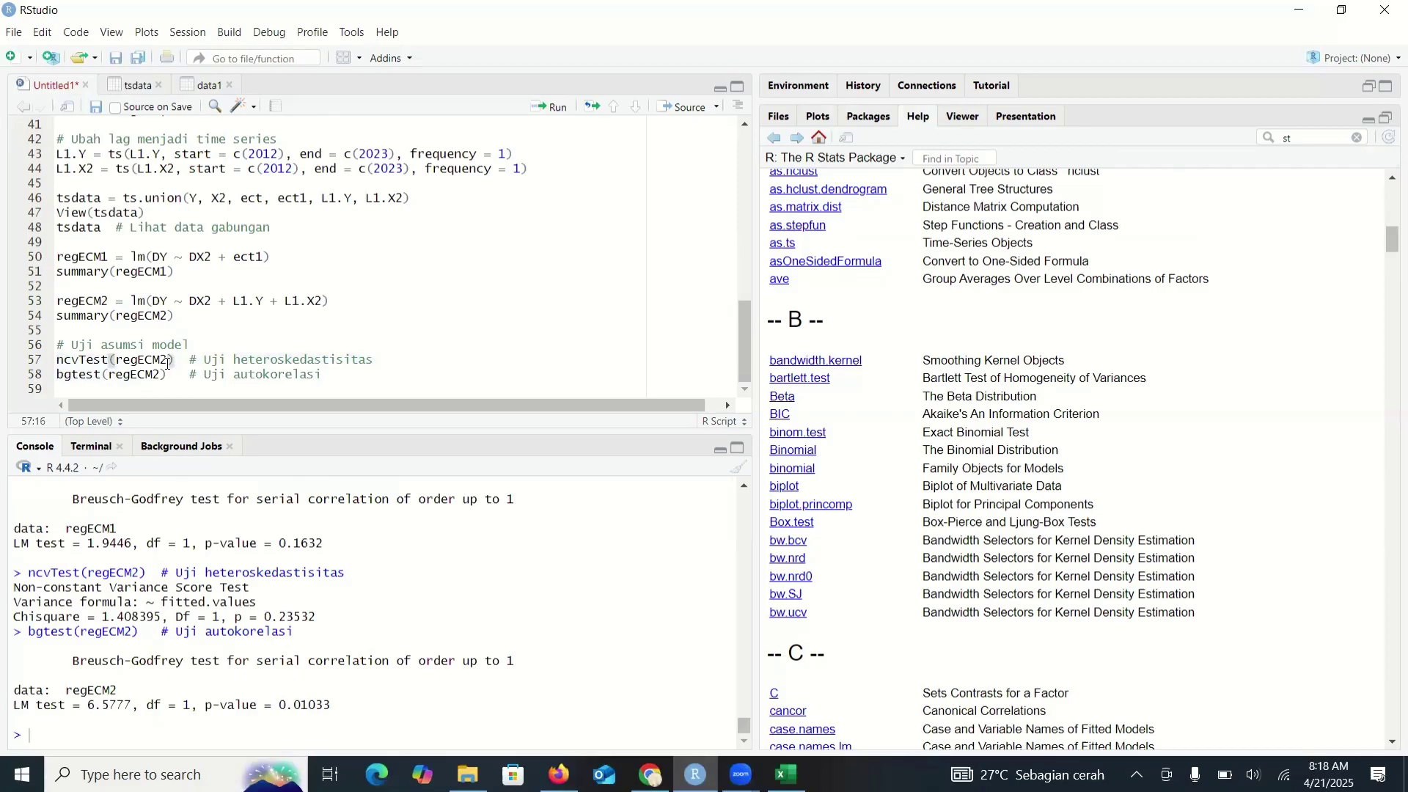
pyautogui.press('BackSpace')
pyautogui.write('1')
pyautogui.doubleClick(160, 377)
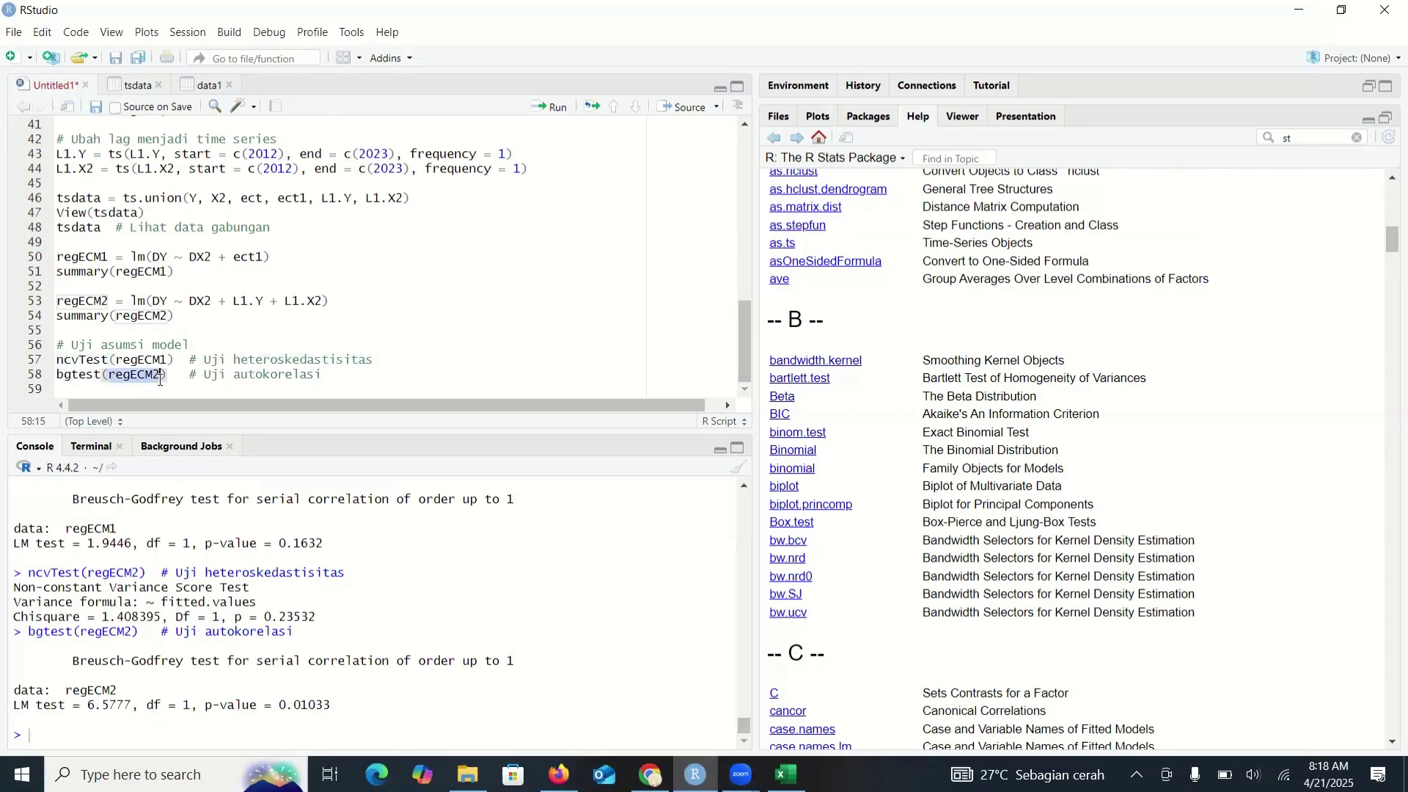
pyautogui.press('Right')
pyautogui.press('BackSpace')
pyautogui.write('1')
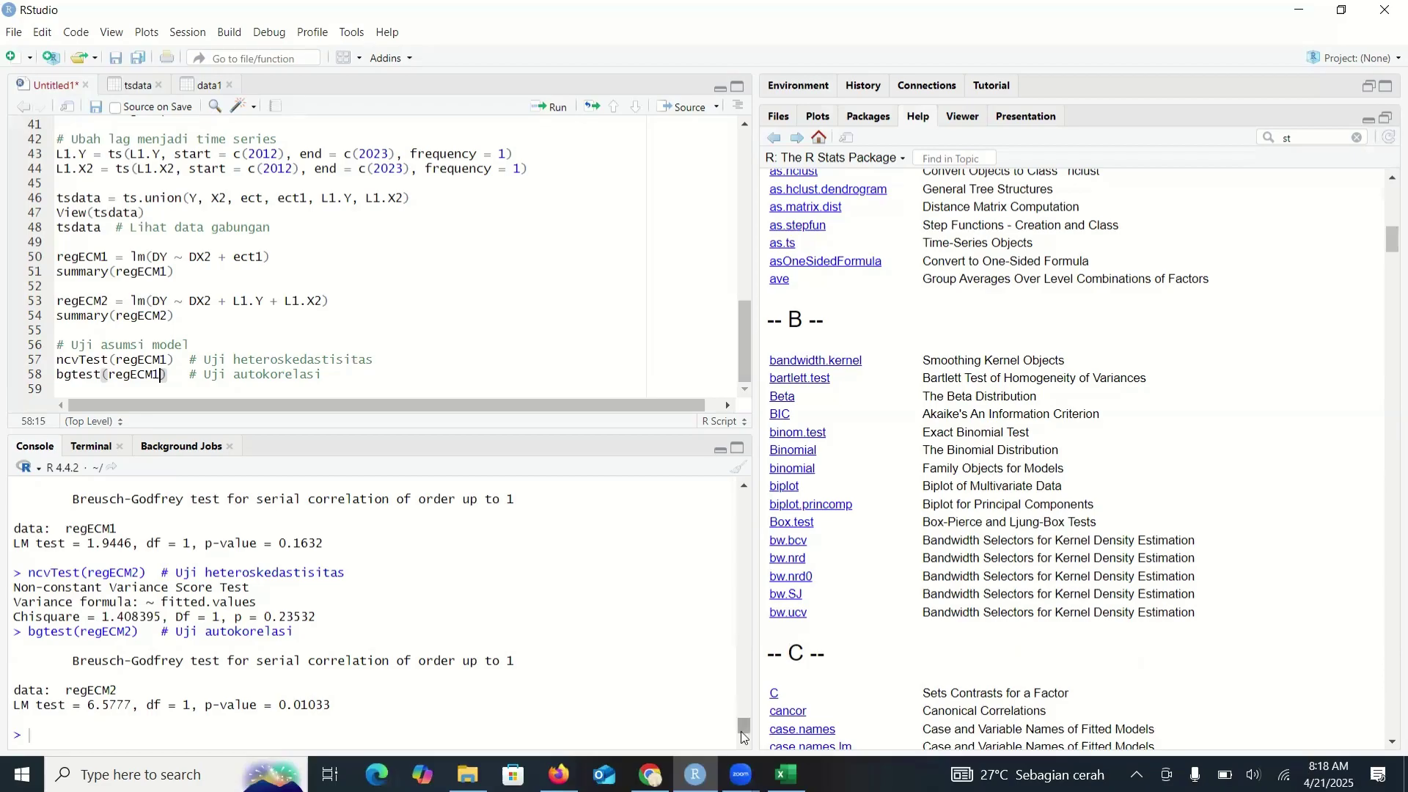
pyautogui.moveTo(740, 725); pyautogui.dragTo(765, 699)
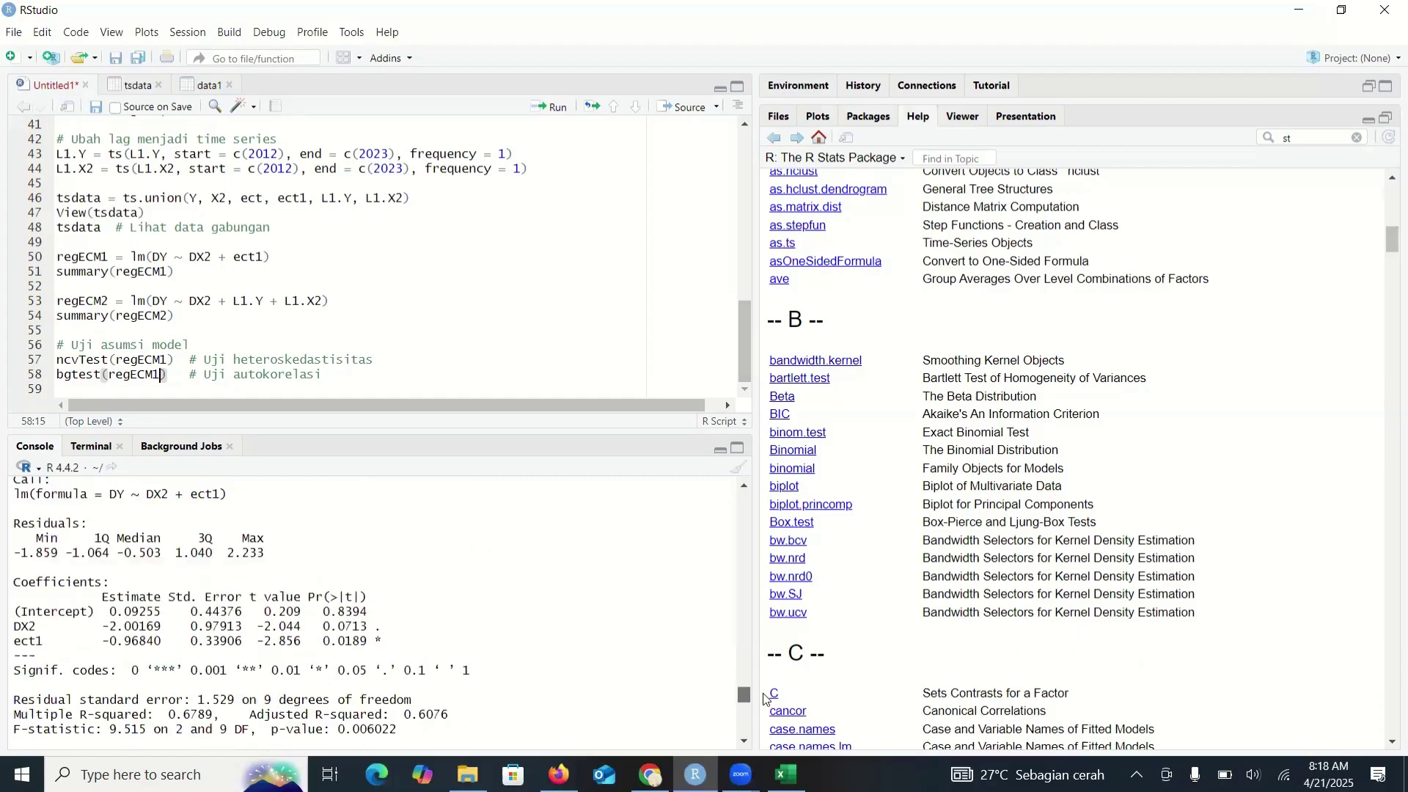
pyautogui.moveTo(765, 698); pyautogui.dragTo(779, 715)
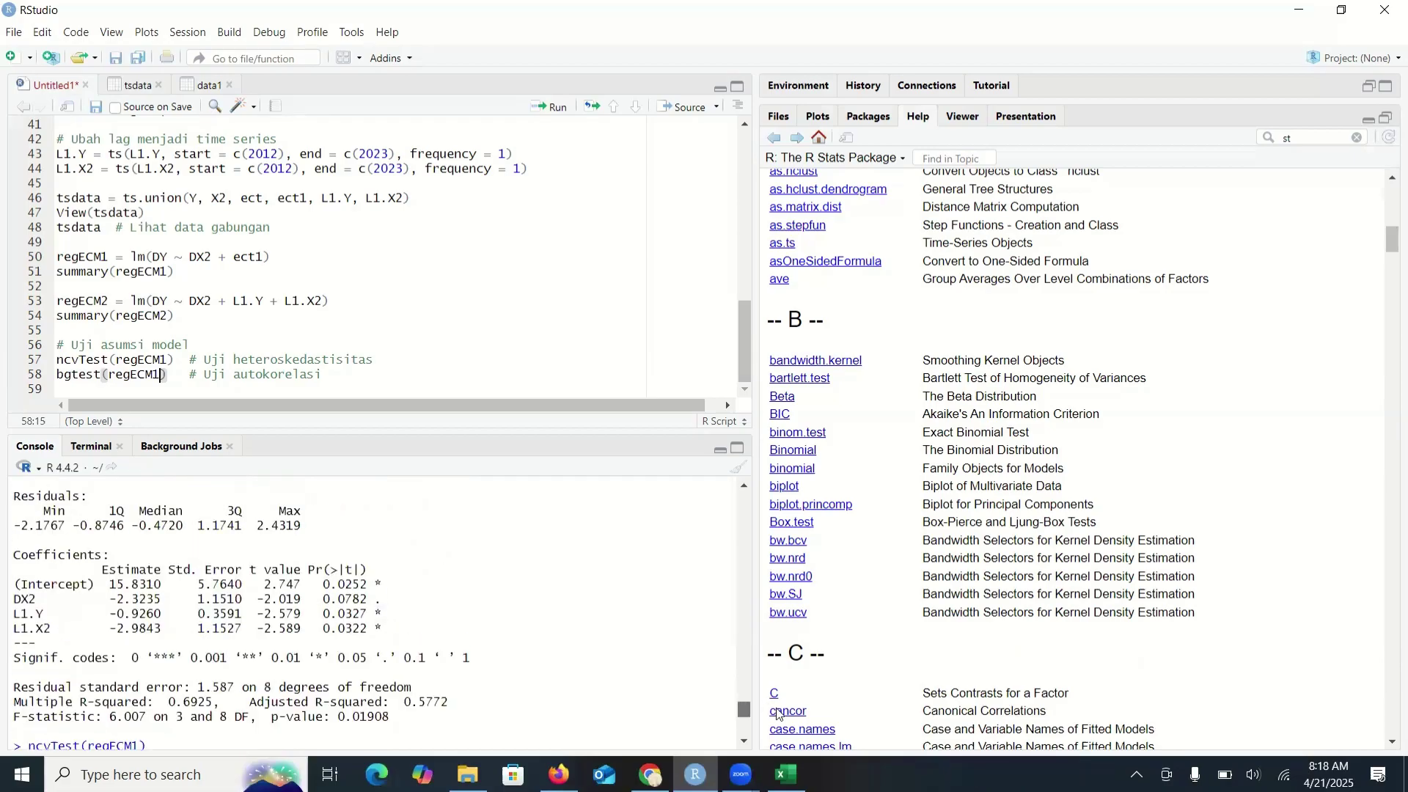